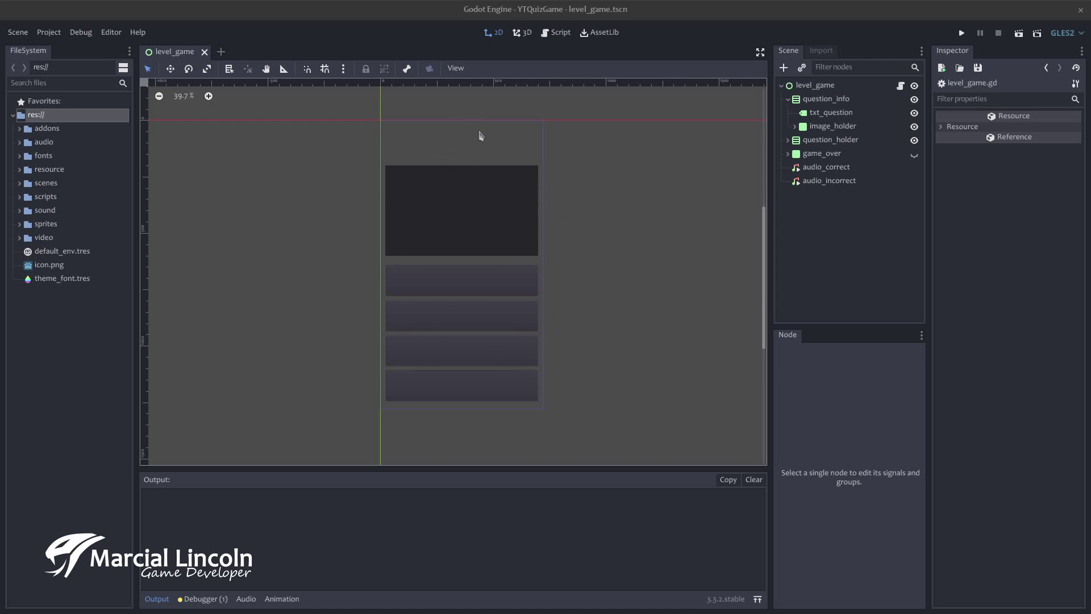
Add a Label child under level_game and rename it txt_timer.
left_click(831, 89)
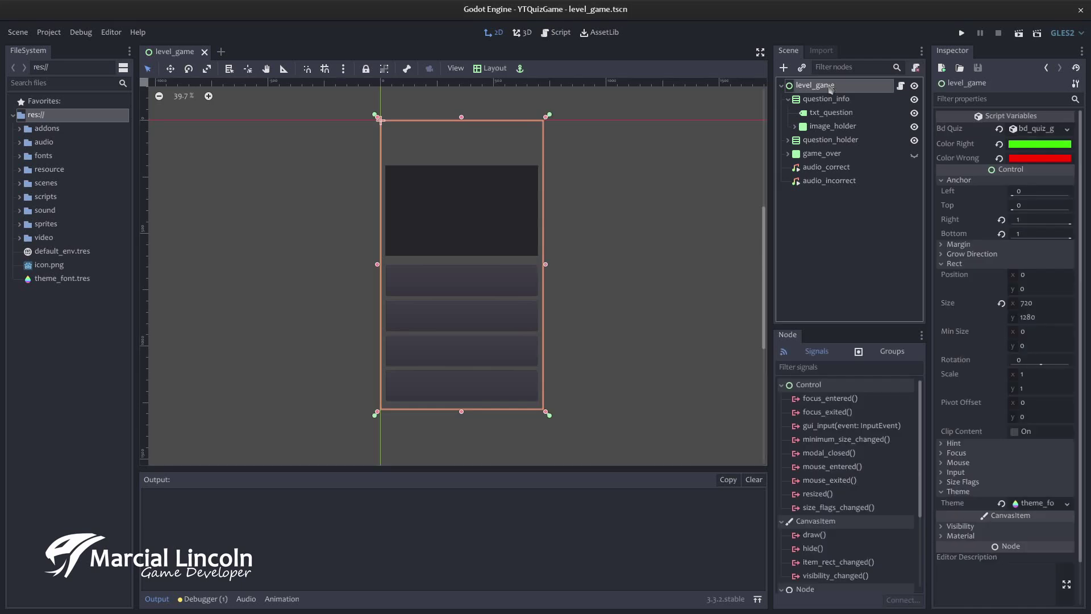
key("ctrl+a")
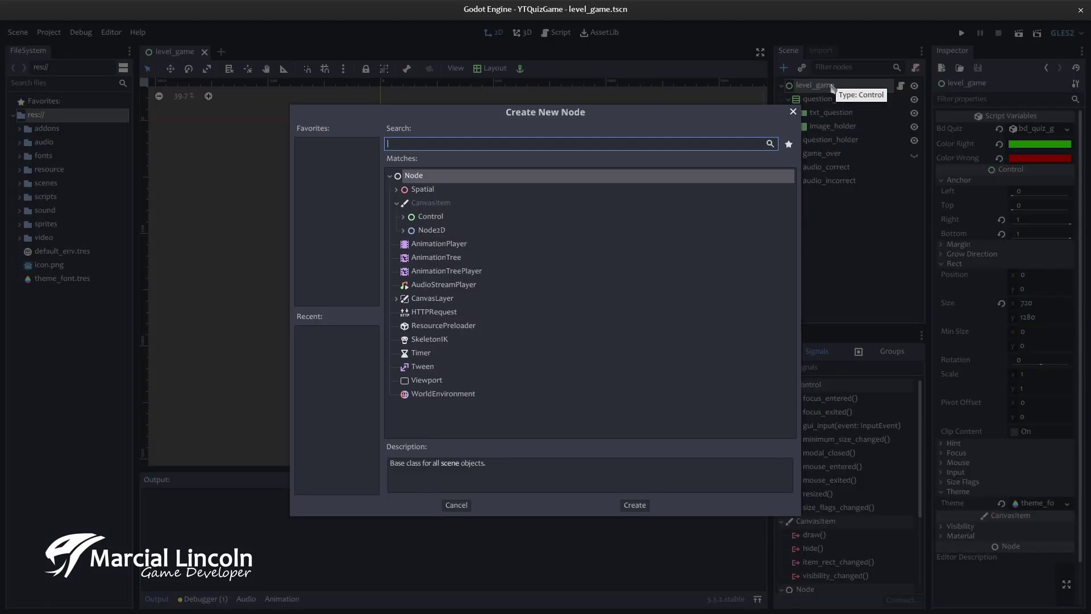
type("l")
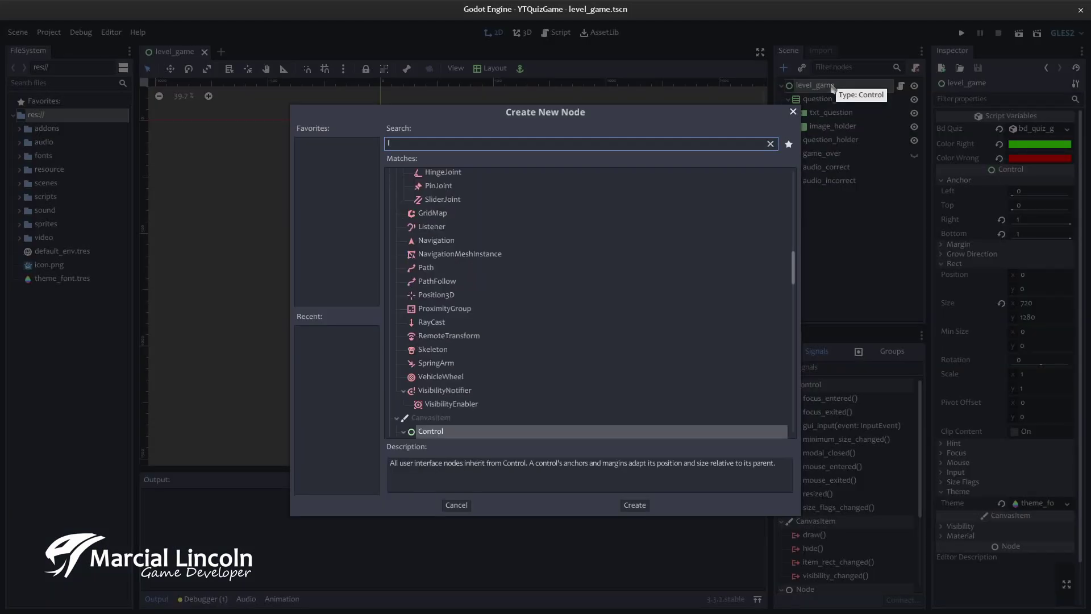
type("abel")
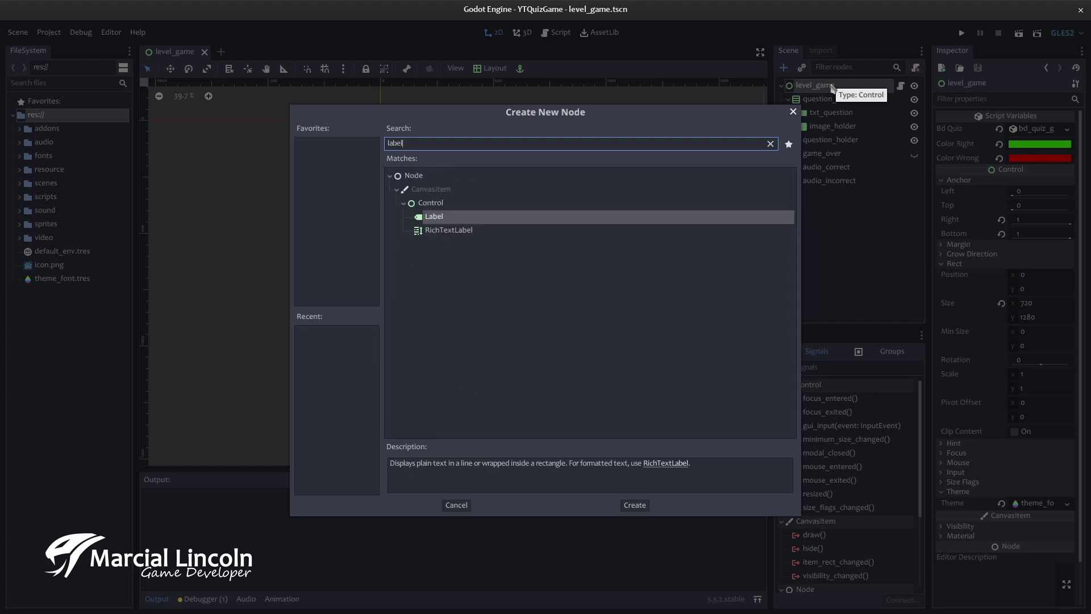
key("Return")
key("F2")
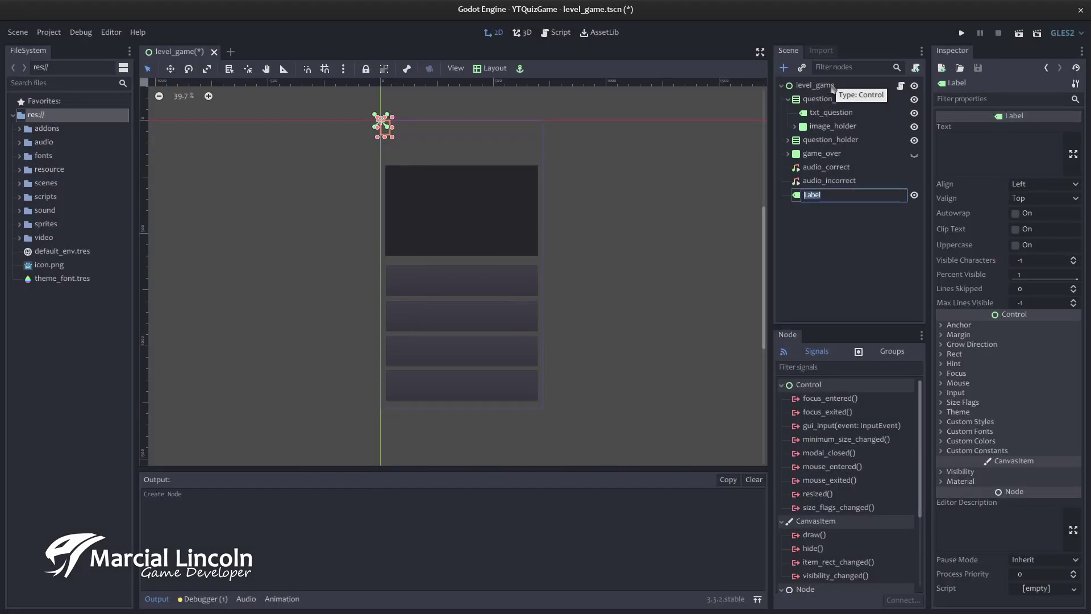
type("txt_ti")
type("mer")
key("Return")
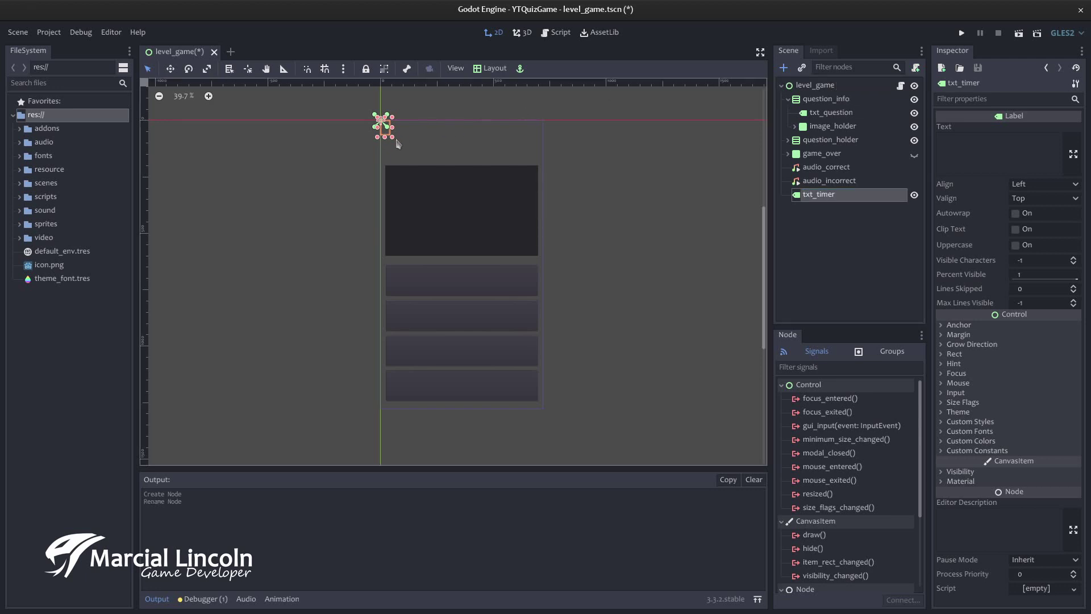
Widen the label, anchor it with the Center Top layout, and set its text to 10.
left_click_drag(392, 138, 476, 146)
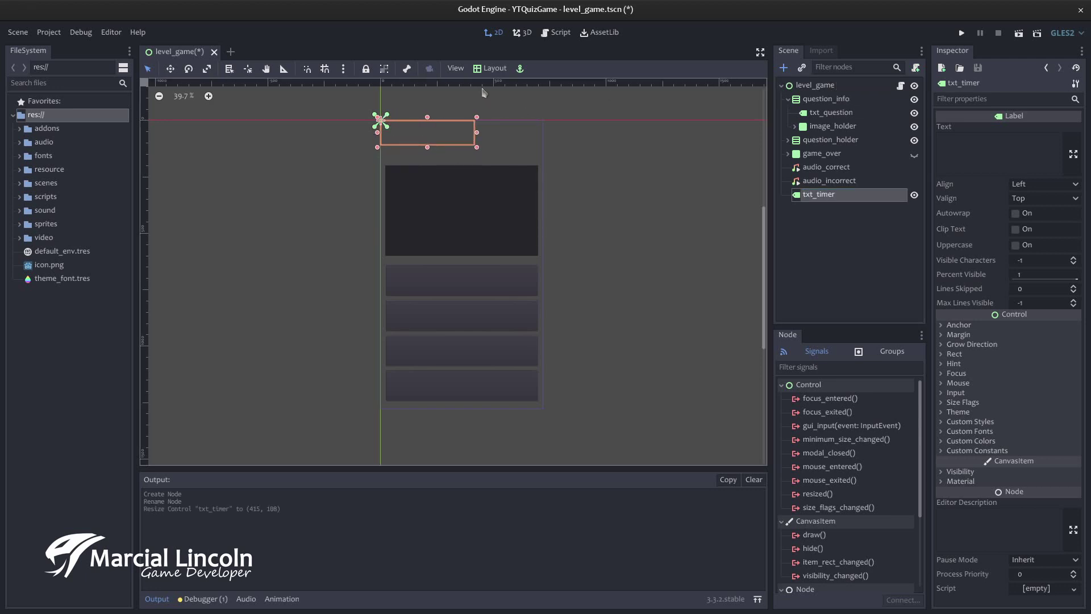
left_click(491, 69)
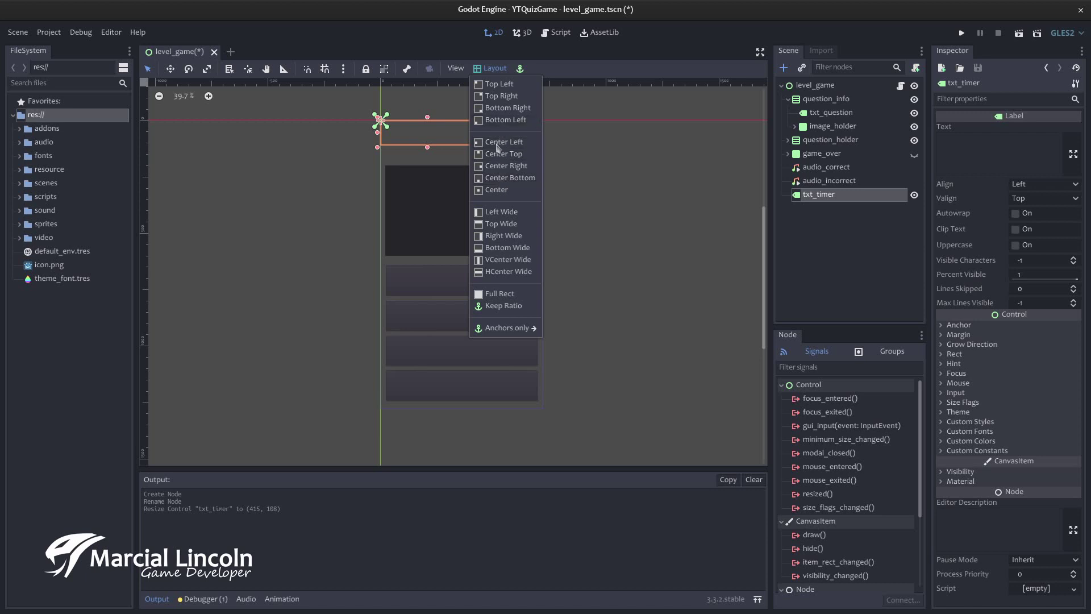
left_click(497, 154)
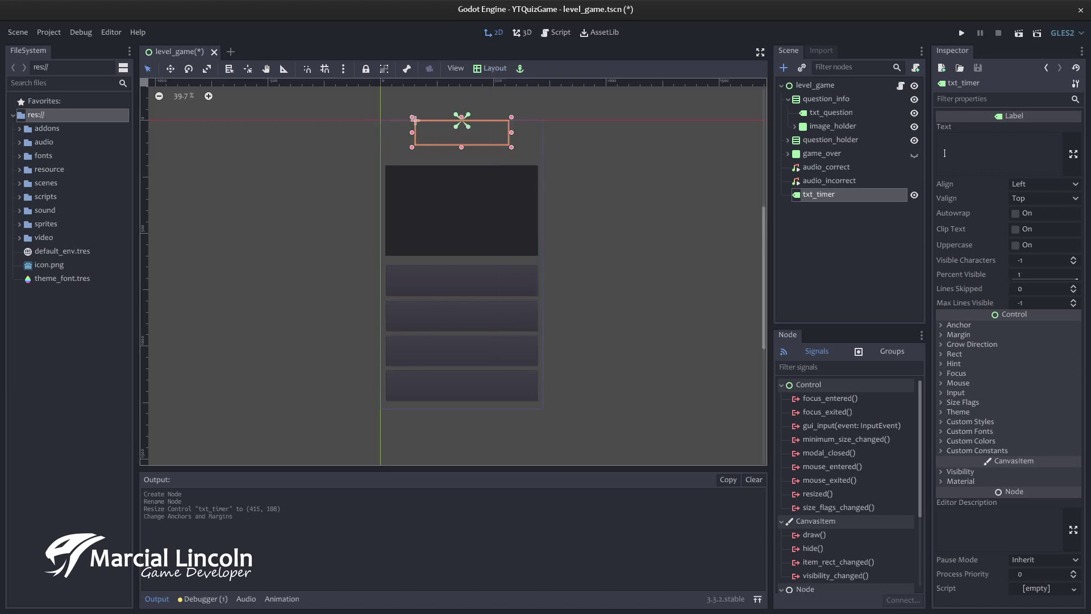
left_click(962, 149)
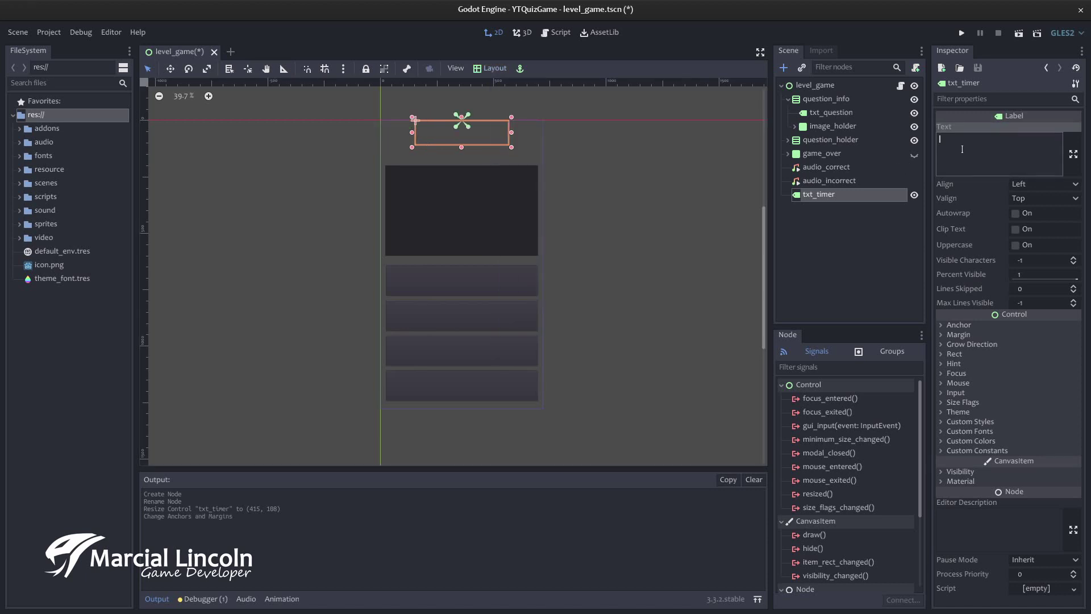
type("10")
Set the label's Align and Valign to Center and make the box slightly shorter.
left_click(1034, 185)
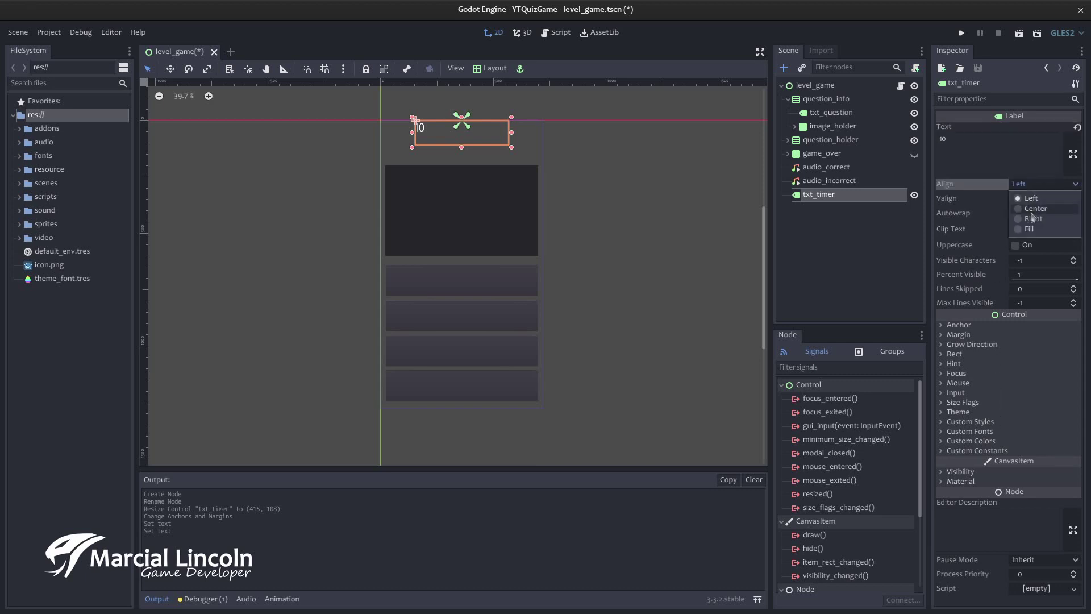
left_click(1031, 211)
left_click(1044, 198)
left_click(1035, 222)
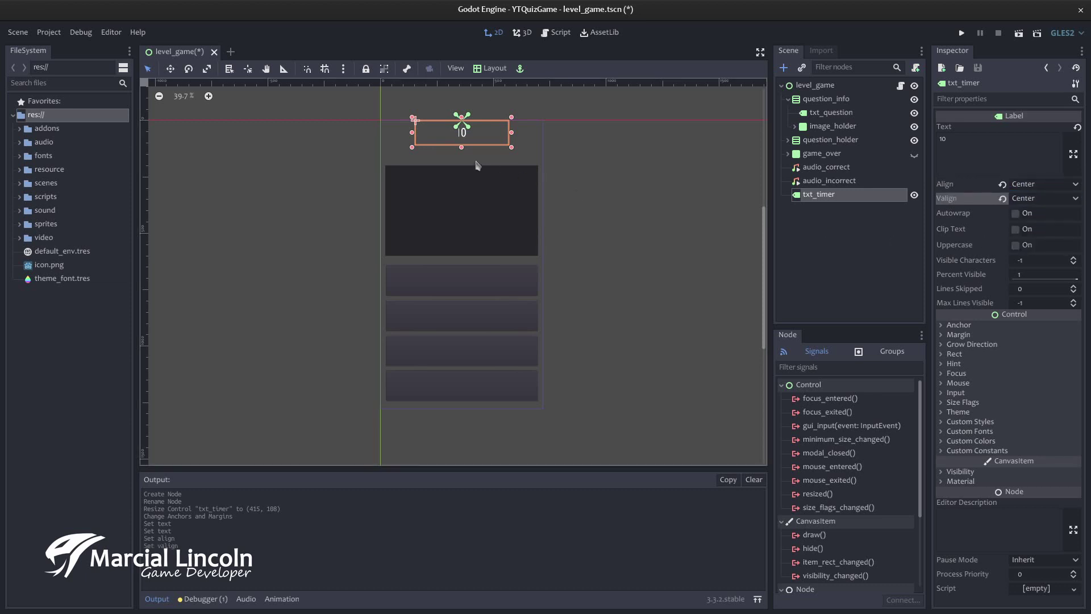
left_click_drag(461, 147, 462, 141)
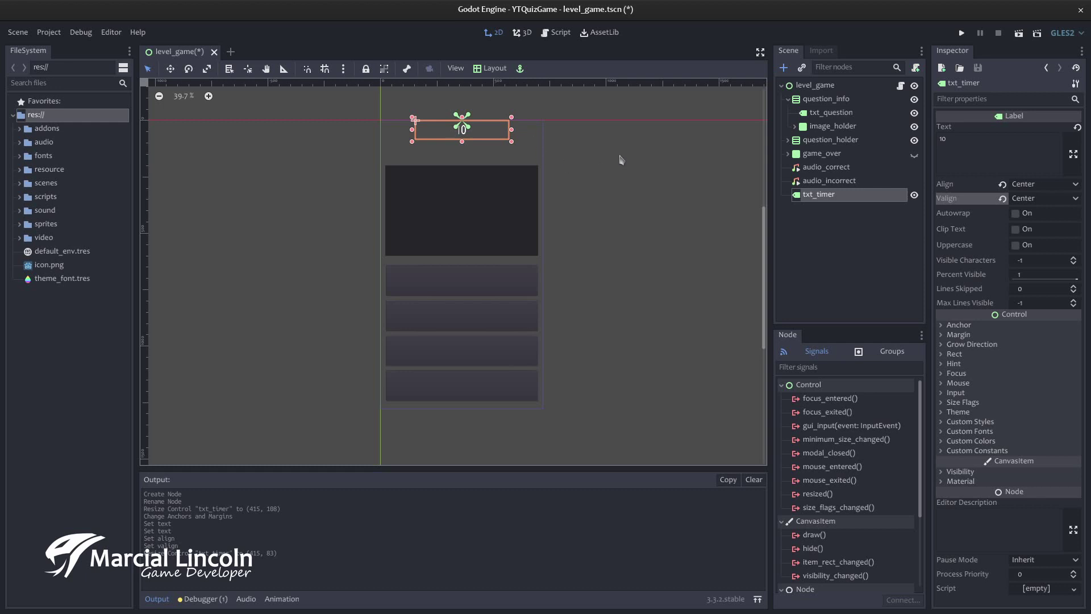
left_click(620, 160)
left_click(833, 90)
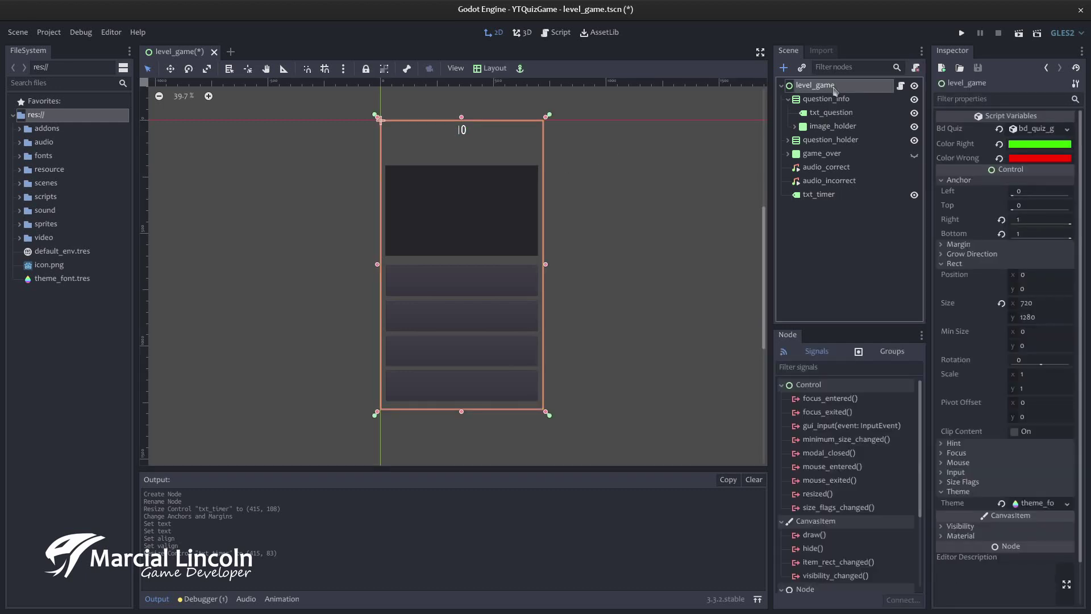
Add a Timer child under level_game and rename it timer.
key("ctrl+a")
type("timer")
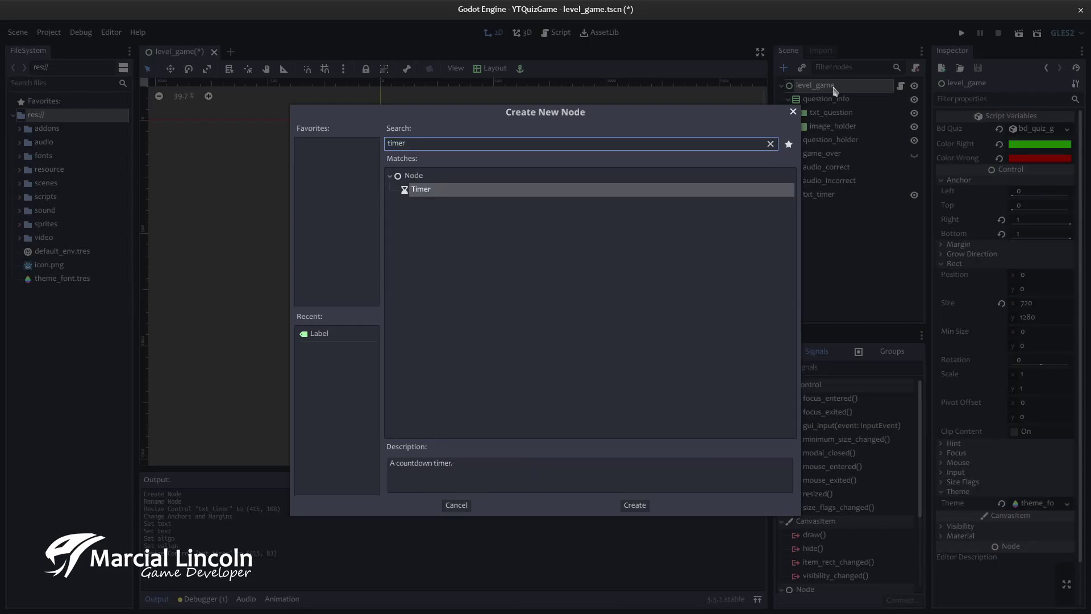
key("Return")
key("F2")
type("timer")
key("Return")
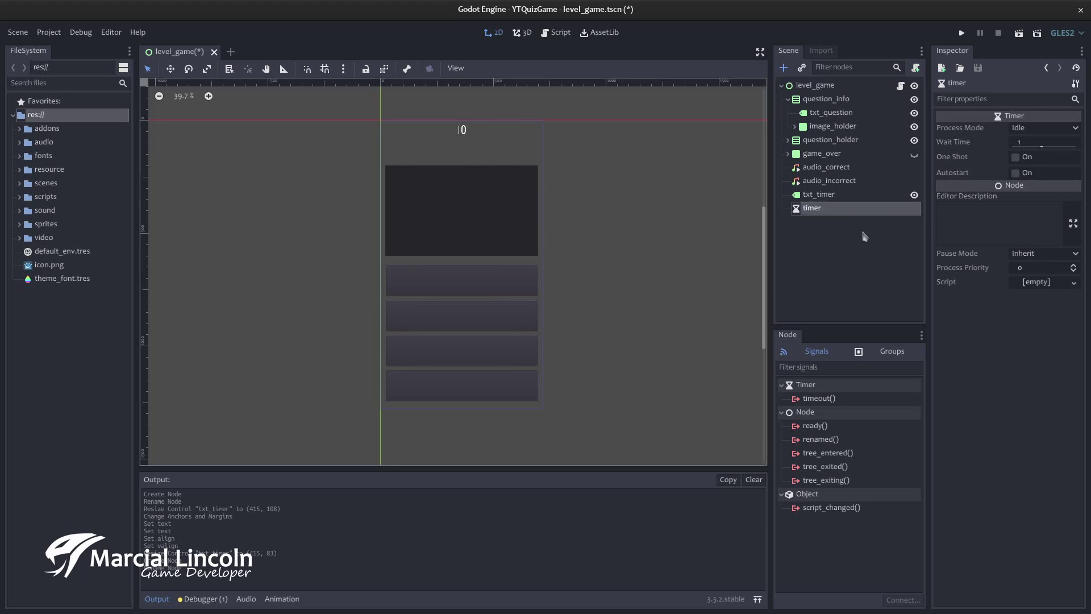
Test-run the scene, enable the timer's Autostart, save, and open the level_game script.
left_click(1019, 32)
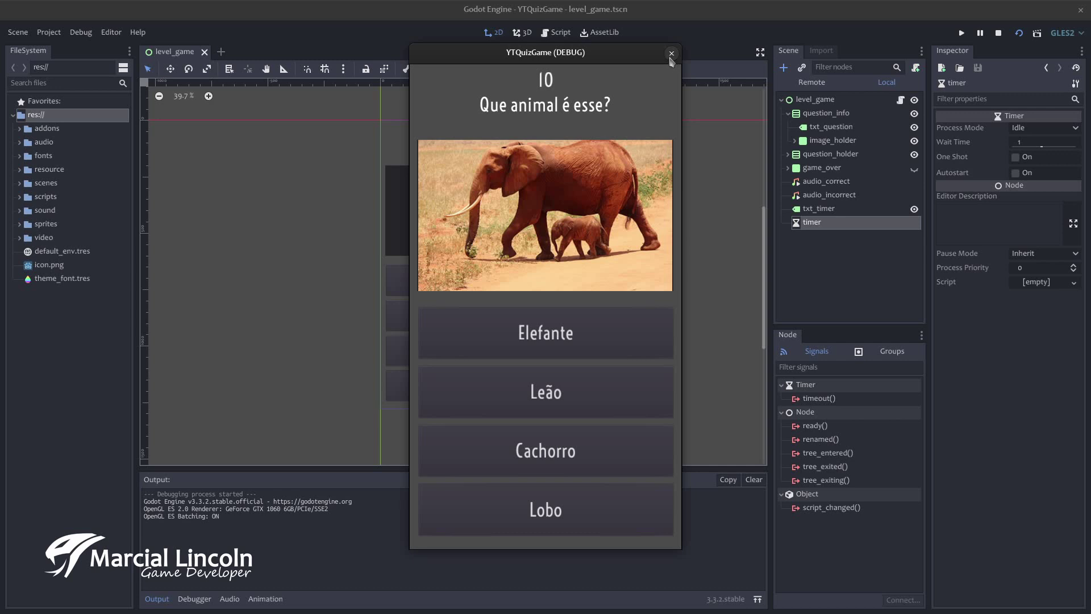
left_click(671, 55)
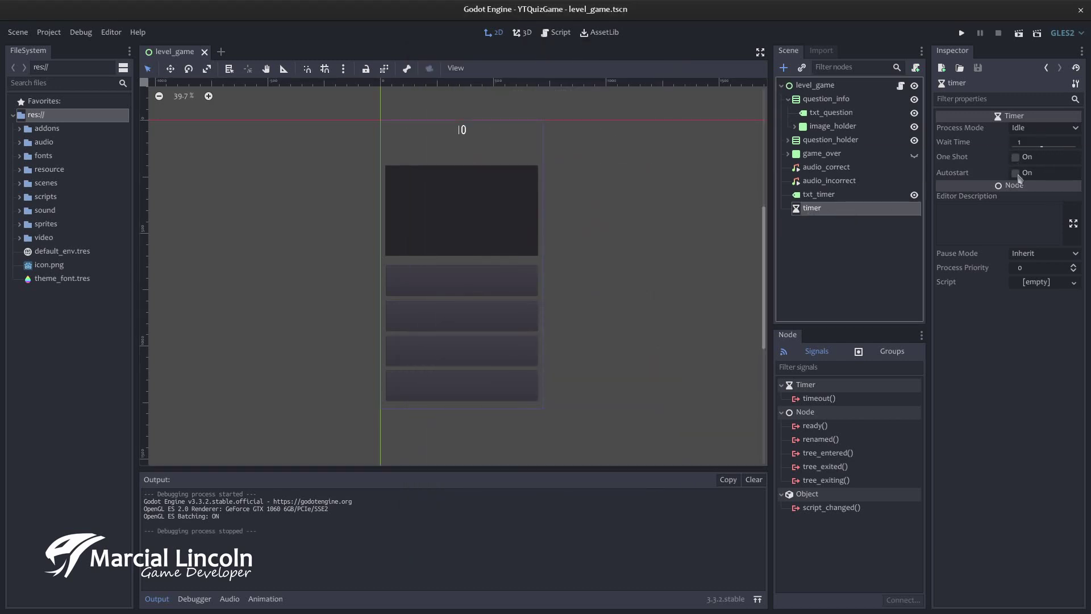
left_click(1018, 174)
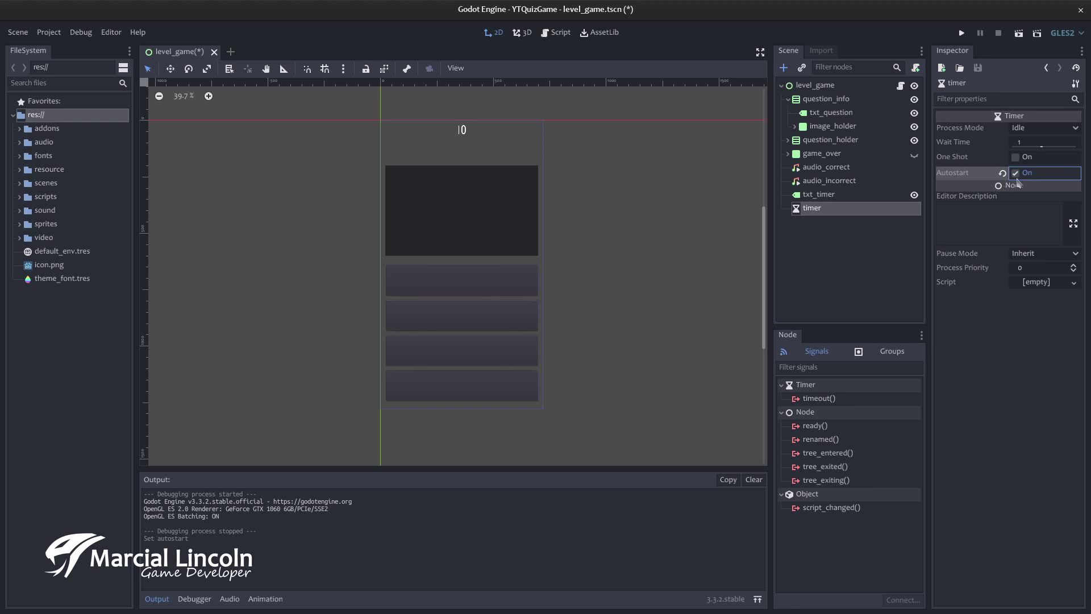
key("ctrl+s")
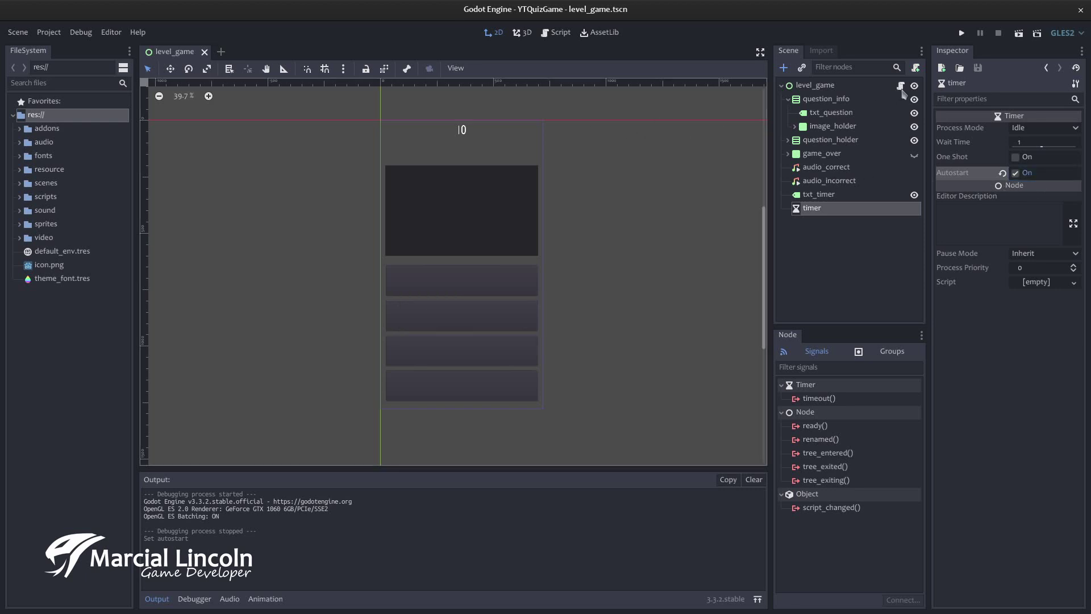
left_click(900, 87)
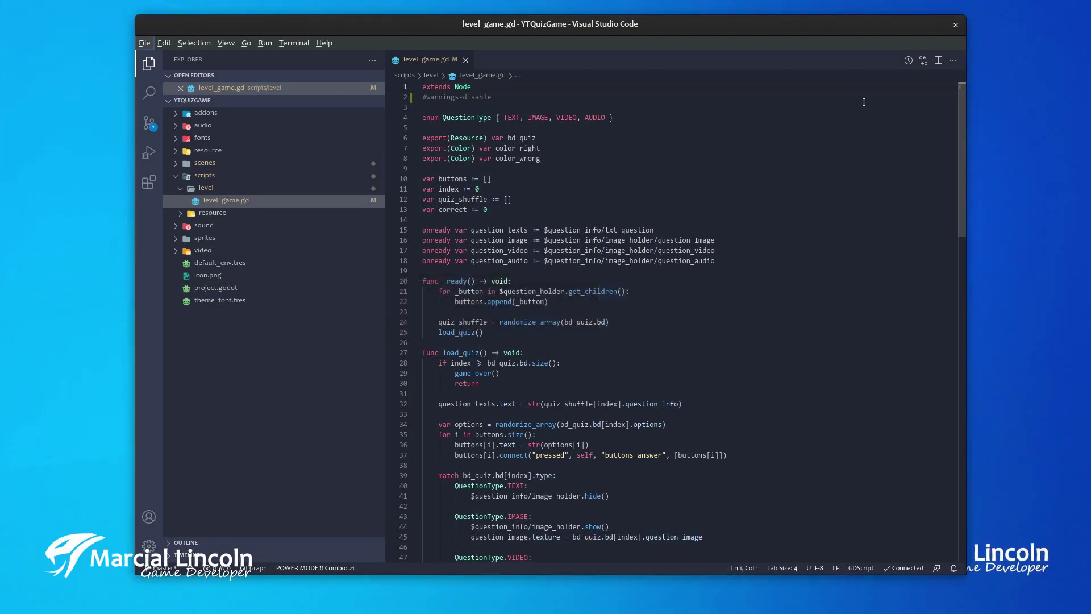
Maximize VS Code and add 'var timer := 0' as line 14, after 'var correct'.
double_click(832, 25)
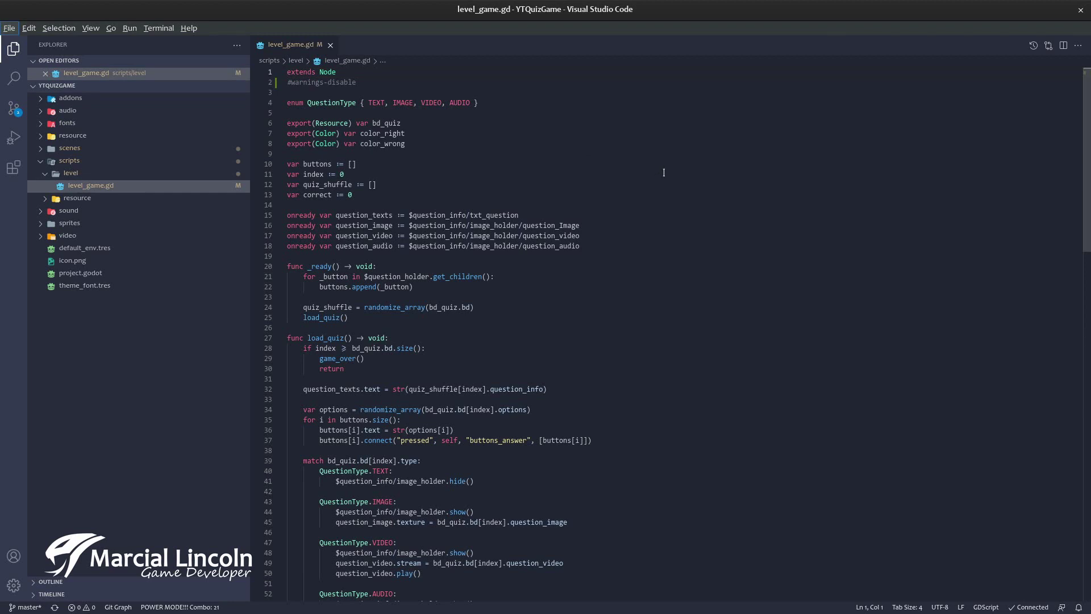
scroll(663, 173, "down", 2)
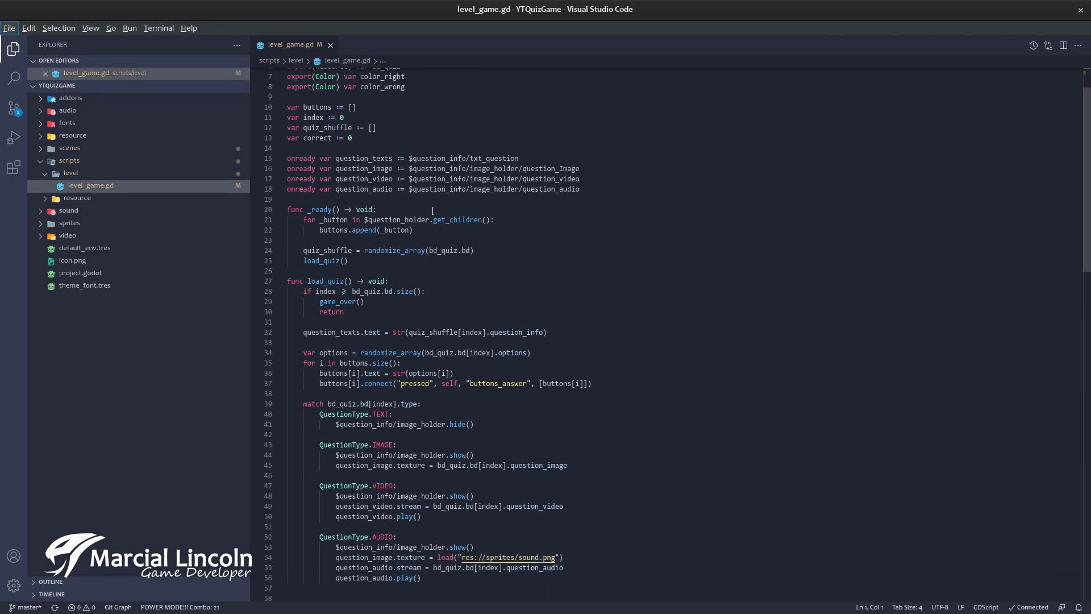
left_click(381, 141)
key("Return")
type("va")
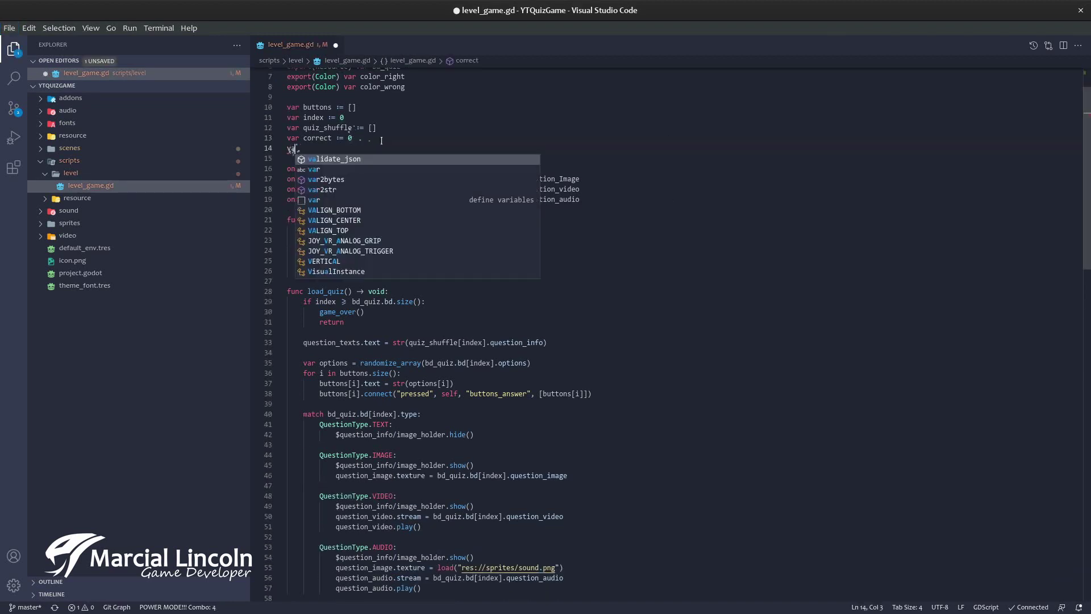
type("r timer := ")
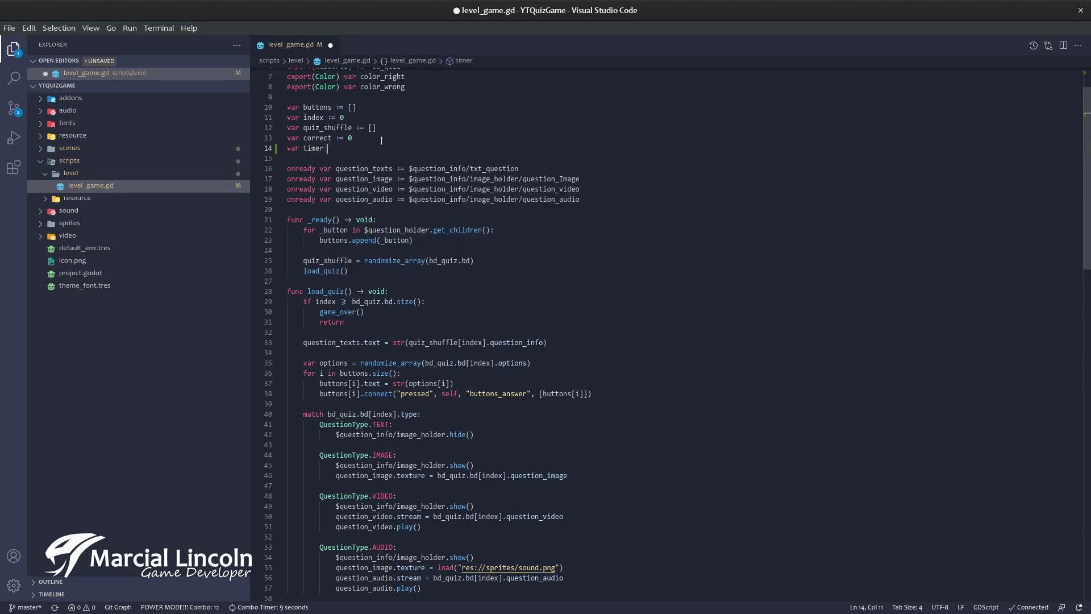
type("0")
scroll(496, 159, "down", 3)
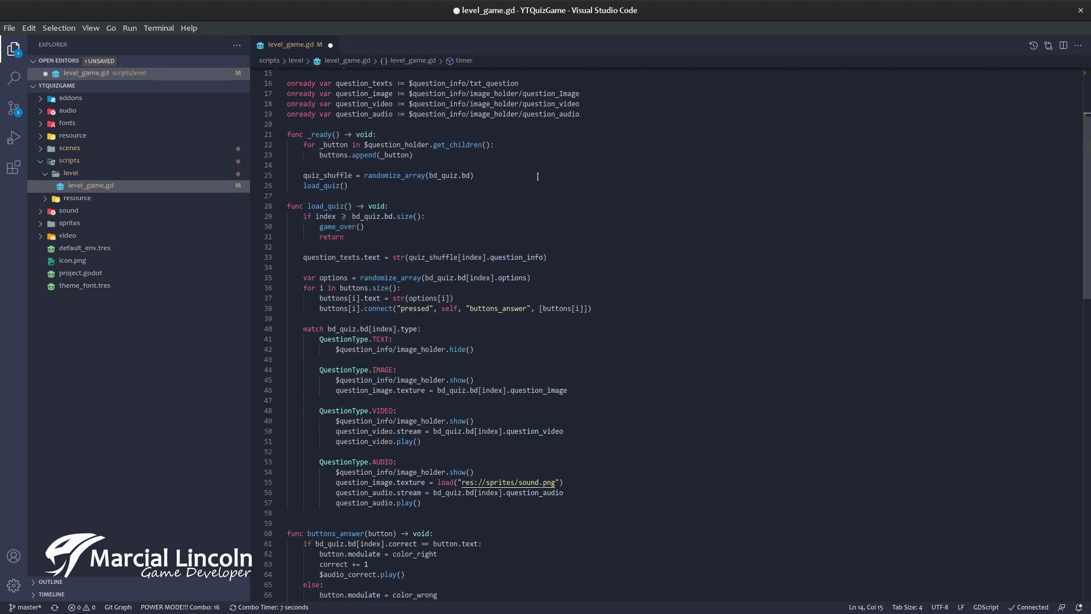
scroll(538, 177, "down", 2)
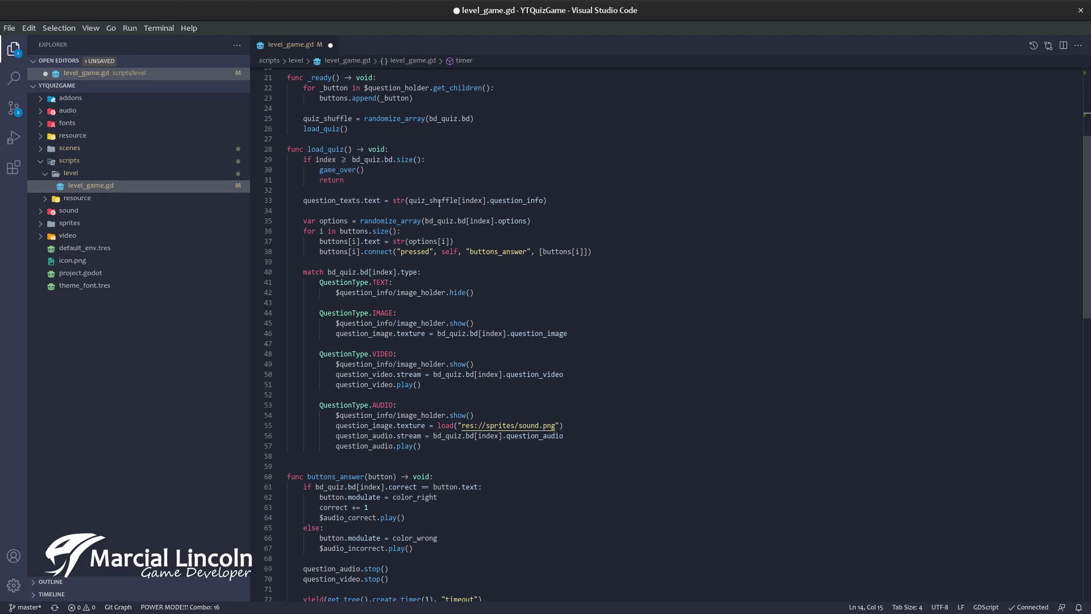
scroll(401, 242, "down", 2)
scroll(643, 218, "down", 2)
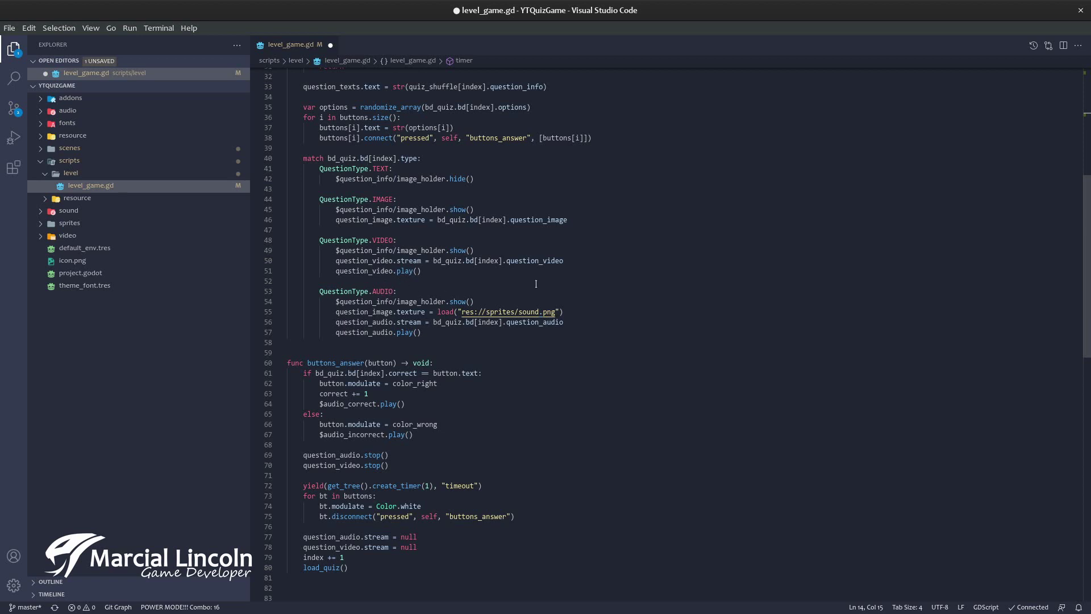
scroll(642, 224, "down", 3)
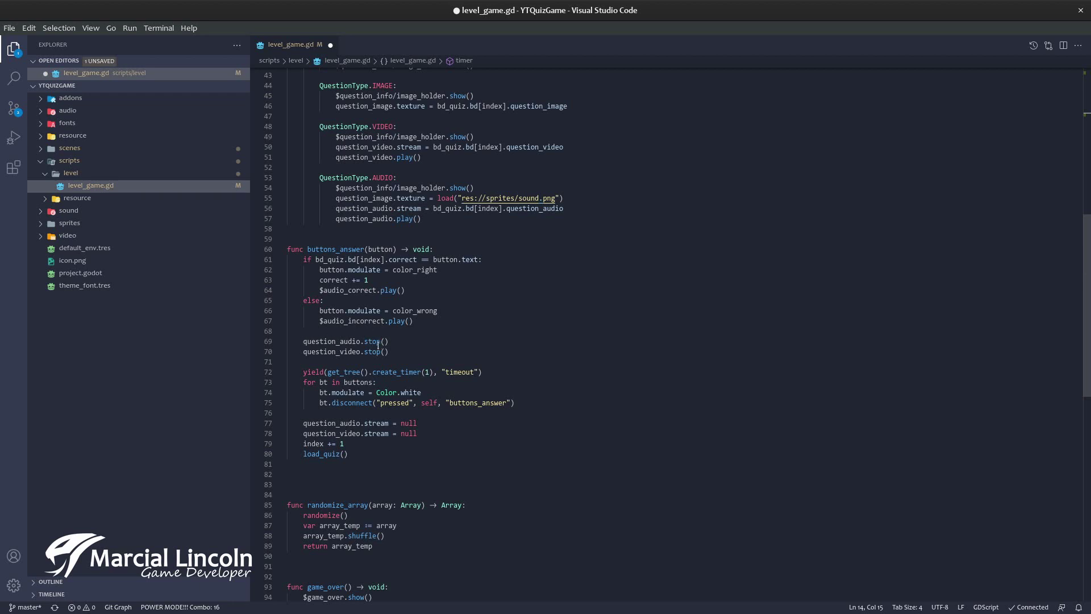
mouse_move(378, 345)
left_click_drag(303, 382, 526, 401)
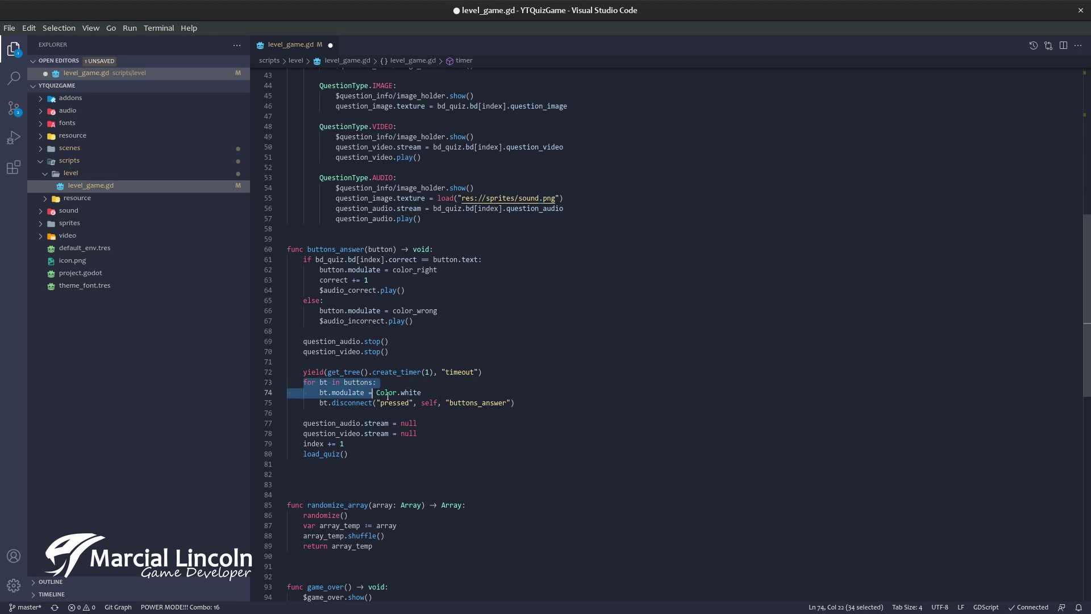
left_click(534, 405)
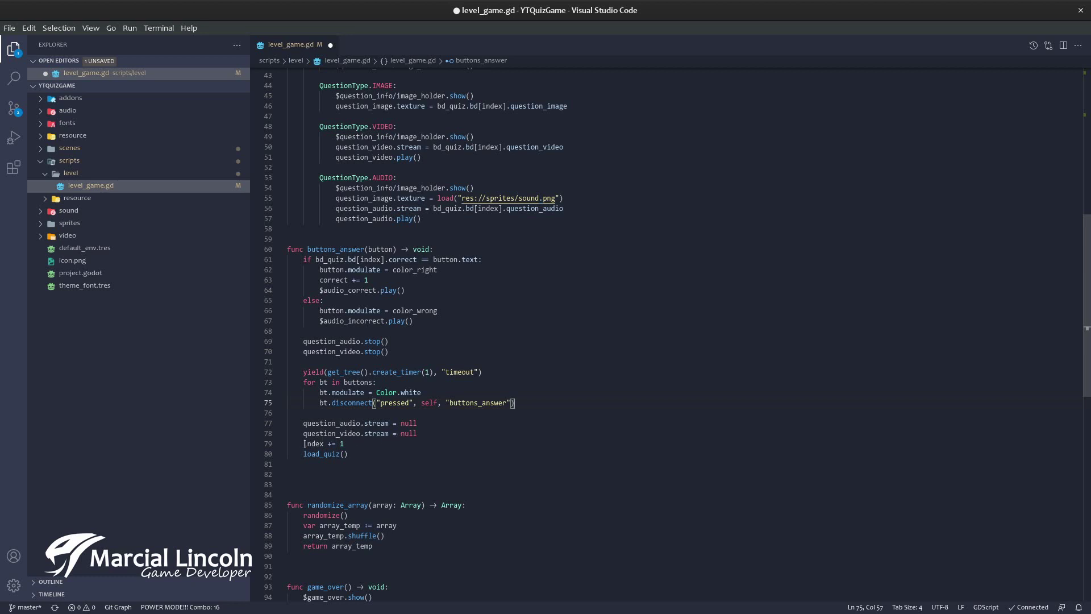
left_click_drag(304, 443, 361, 452)
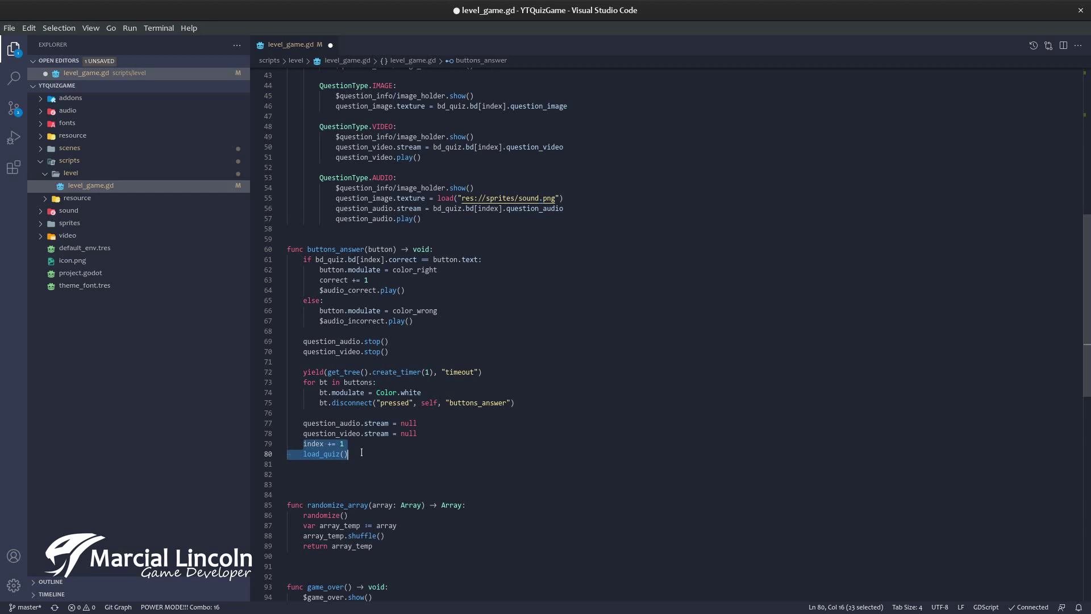
left_click(383, 445)
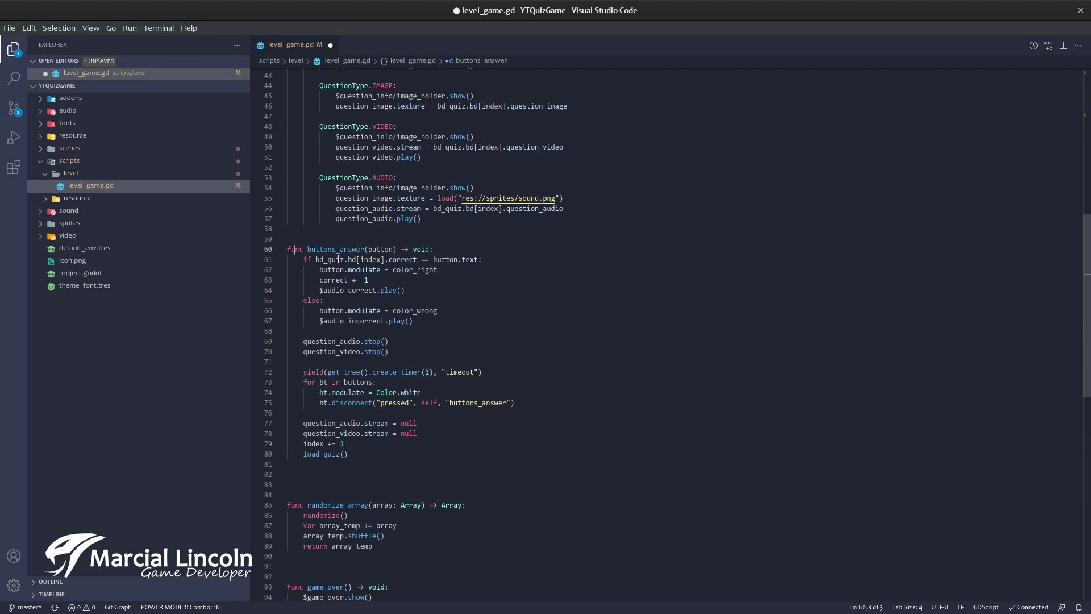
left_click_drag(296, 250, 414, 322)
scroll(516, 334, "down", 2)
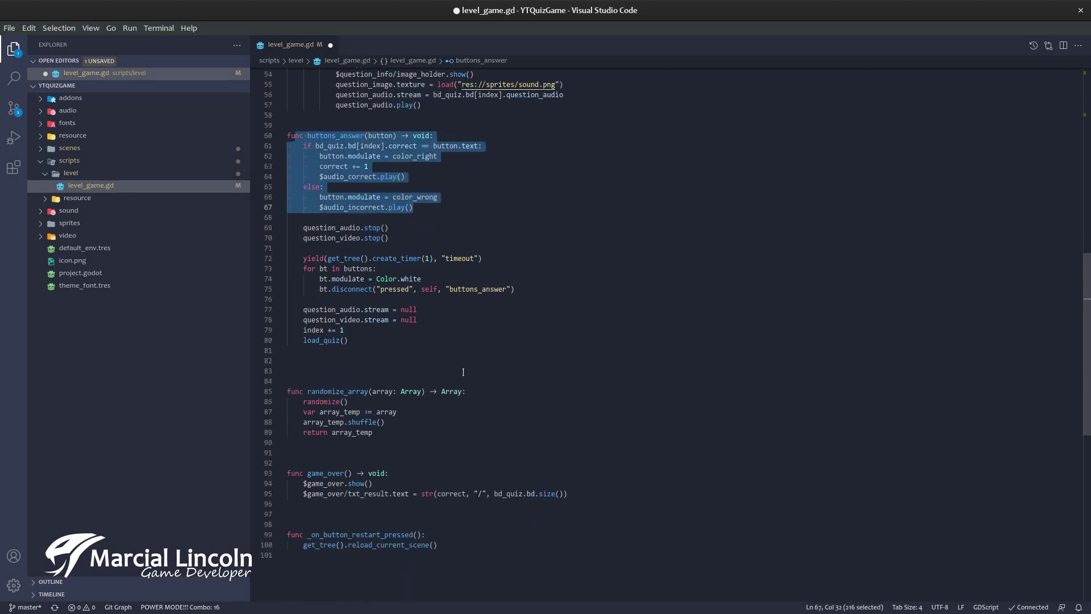
left_click(345, 377)
Create an empty func _next_question() with no parameters on line 83.
left_click(360, 370)
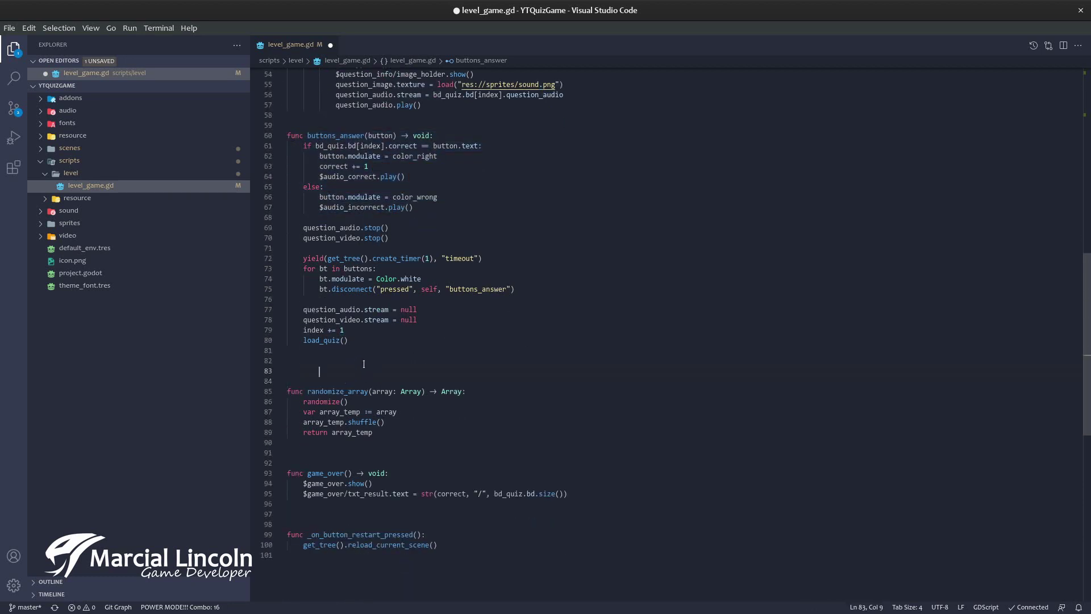
key("BackSpace")
key("BackSpace")
key("Return")
key("Up")
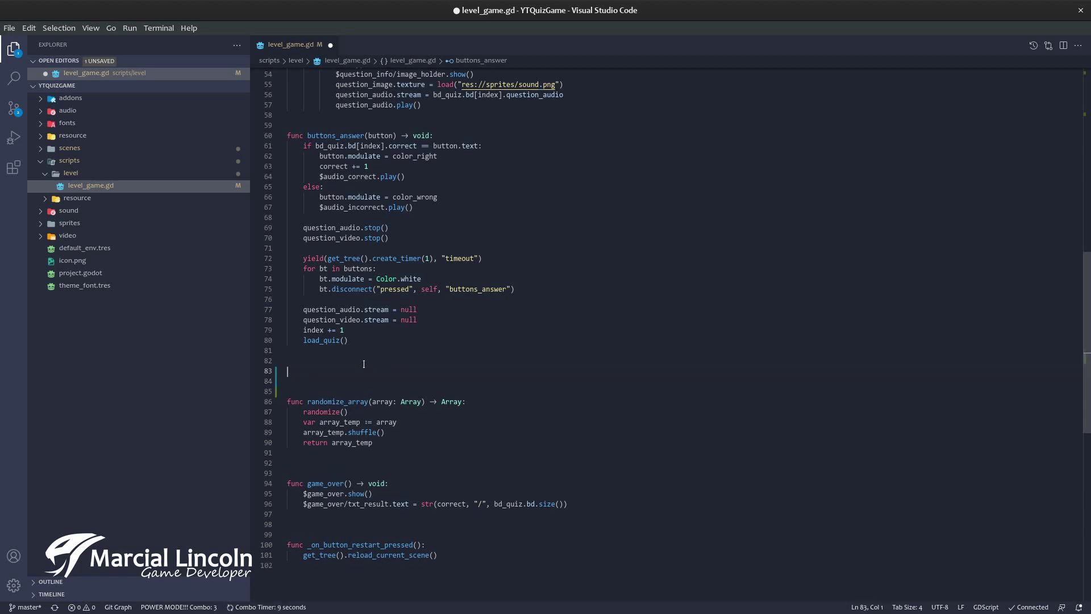
type("fu")
key("Return")
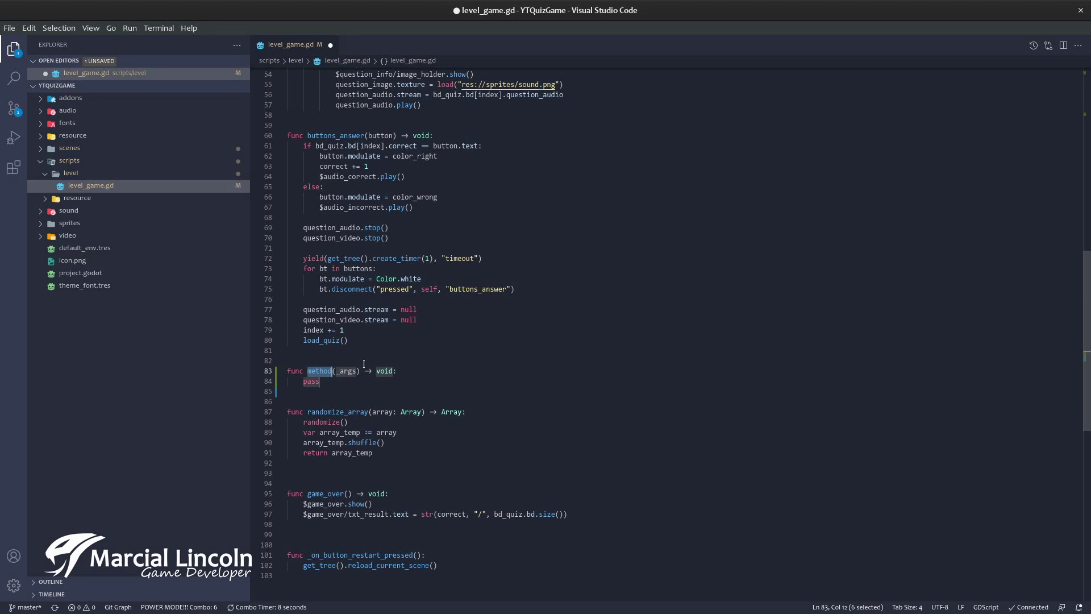
type("nex")
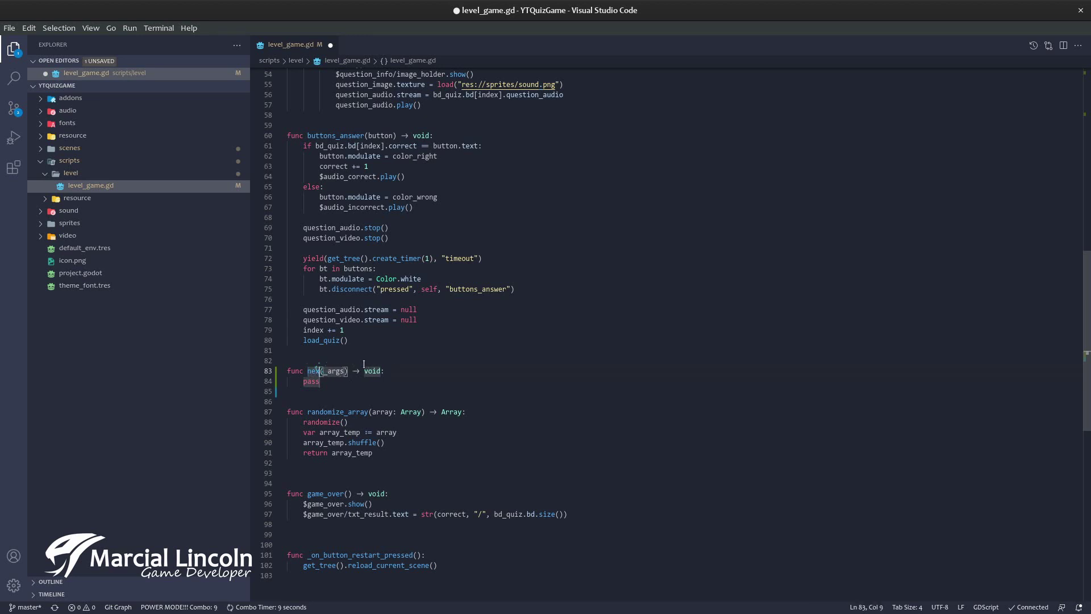
type("t_que")
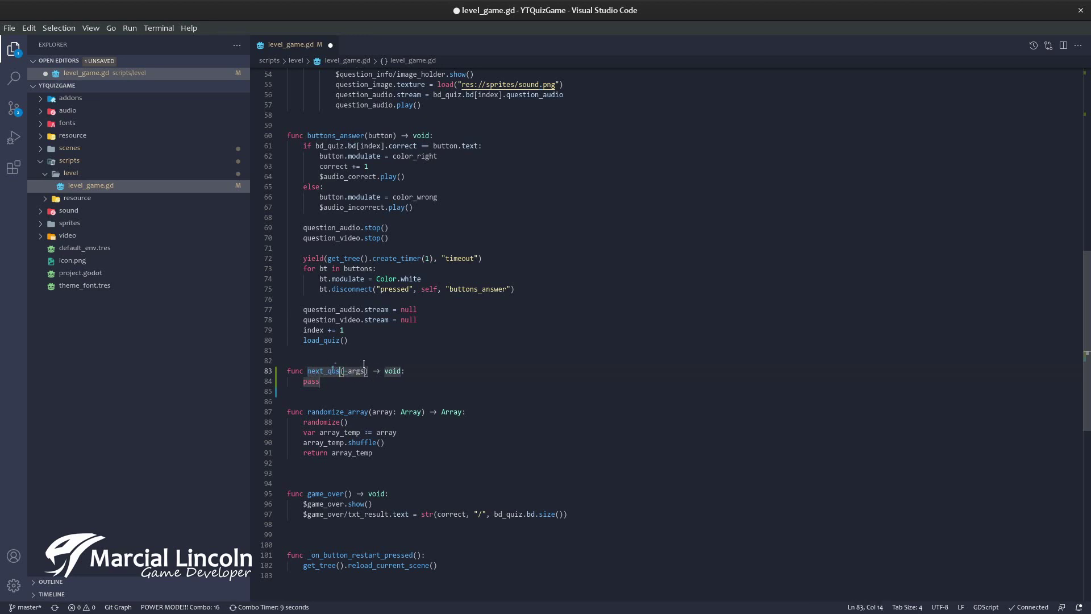
type("stio")
type("n")
double_click(364, 367)
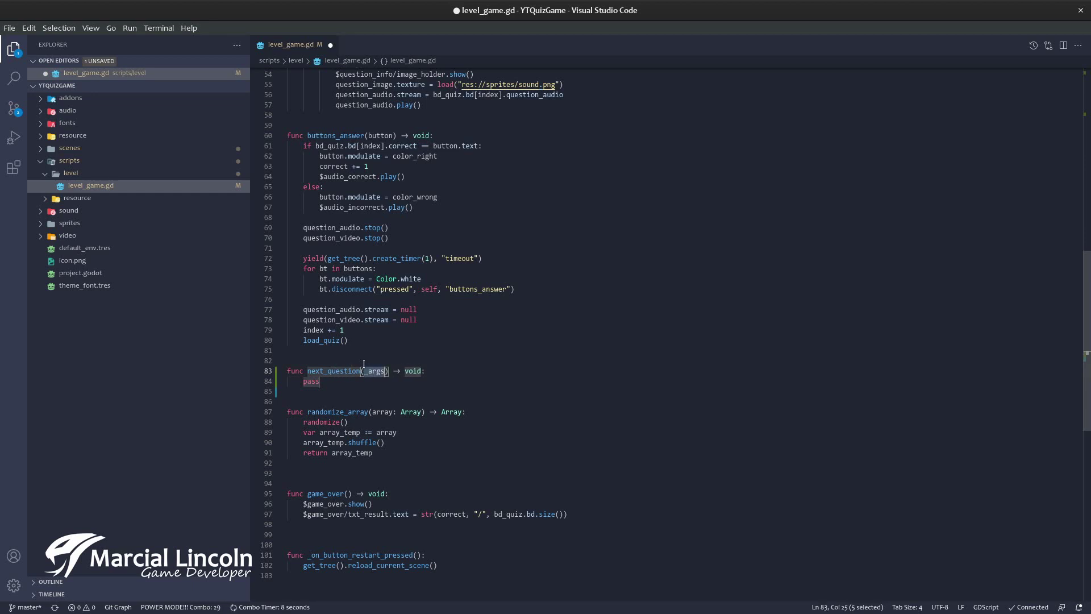
key("BackSpace")
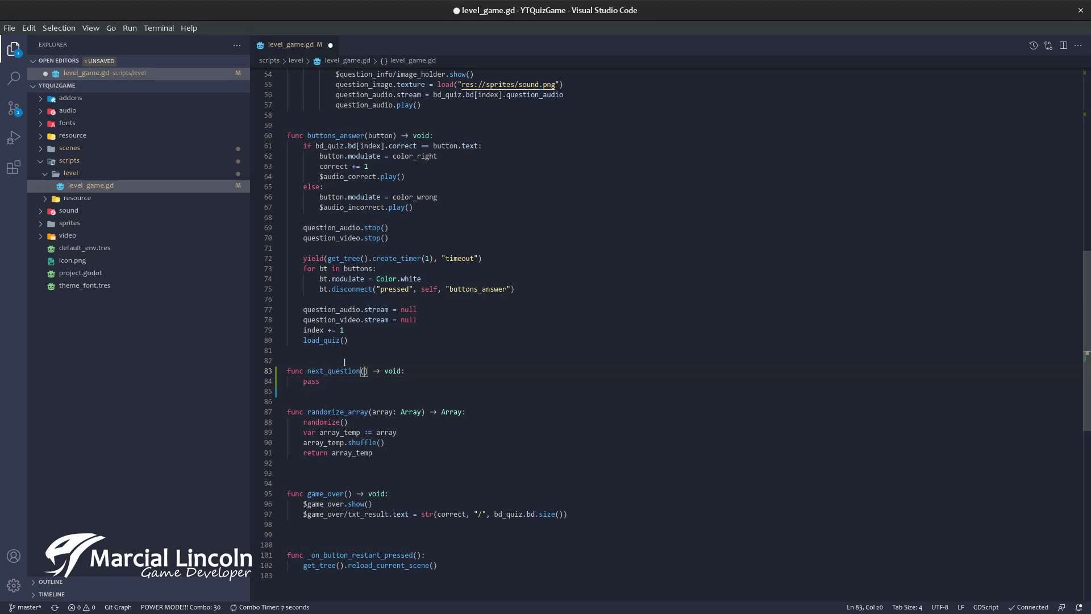
left_click(311, 372)
key("Left")
type("_")
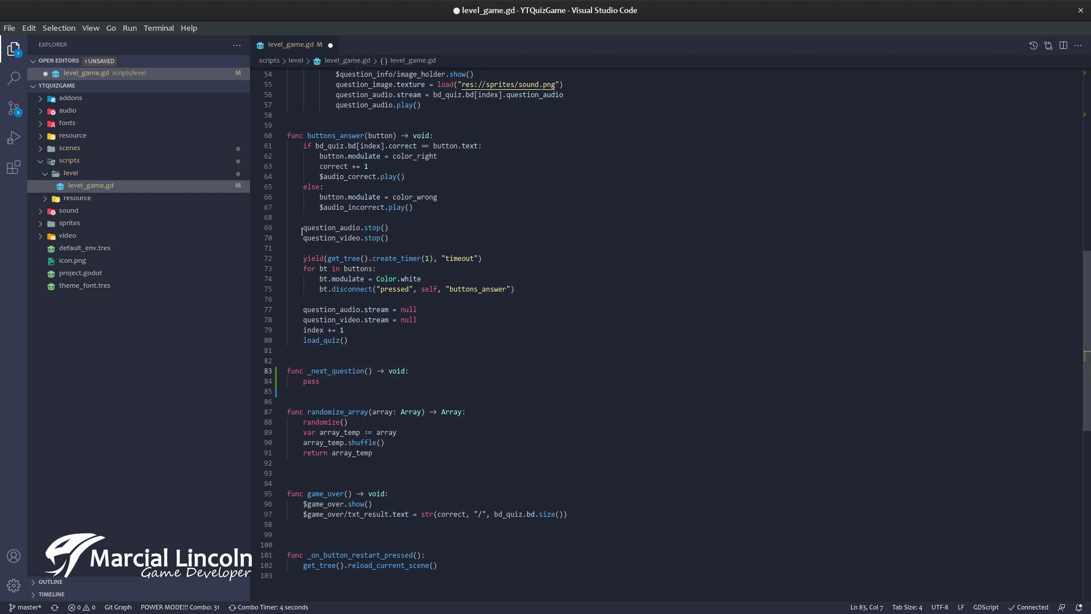
Move the post-answer code from buttons_answer into _next_question, replacing pass.
left_click_drag(302, 228, 376, 341)
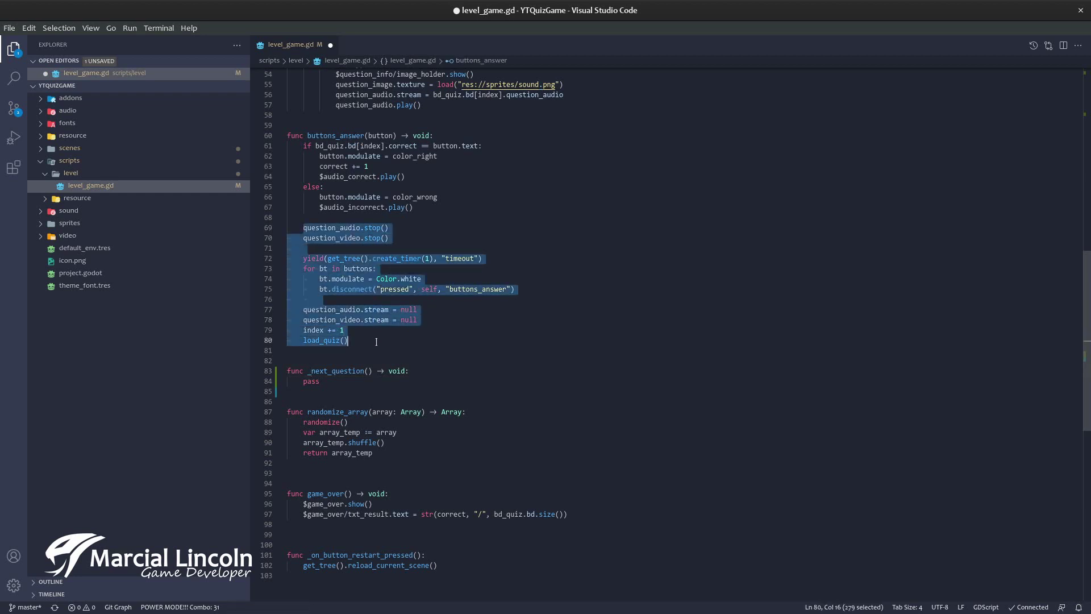
key("BackSpace")
double_click(307, 269)
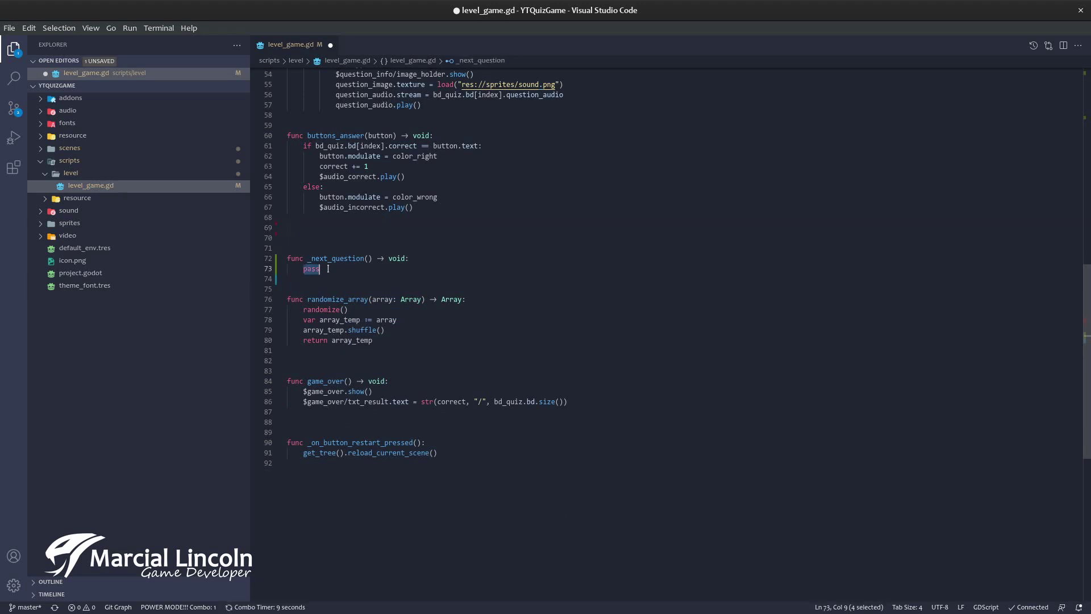
type("question_audio.stop() \tquestion_video.stop()  \tyield(get_tree().create_timer(1), \"timeout\") \tfor bt in buttons: \t\tbt.modulate = Color.white \t\tbt.disconnect(\"pressed\", self, \"buttons_answer\")  \tquestion_audio.stream = null \tquestion_video.stream = null \tindex += 1 \tload_quiz()")
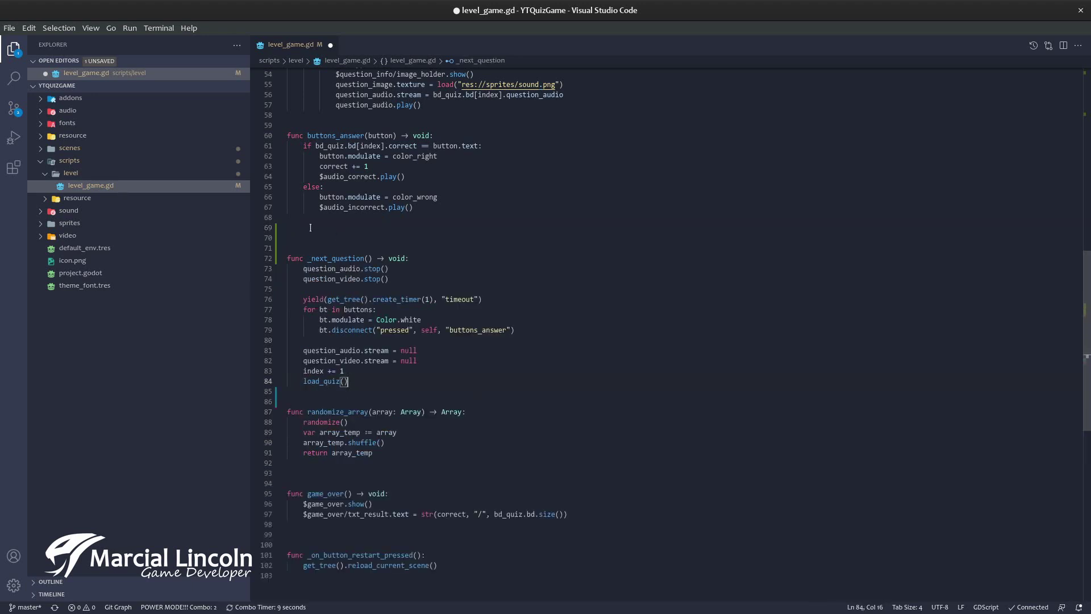
left_click(311, 227)
left_click_drag(290, 268, 348, 381)
Call _next_question() from buttons_answer and save level_game.gd.
left_click(382, 225)
type("_next")
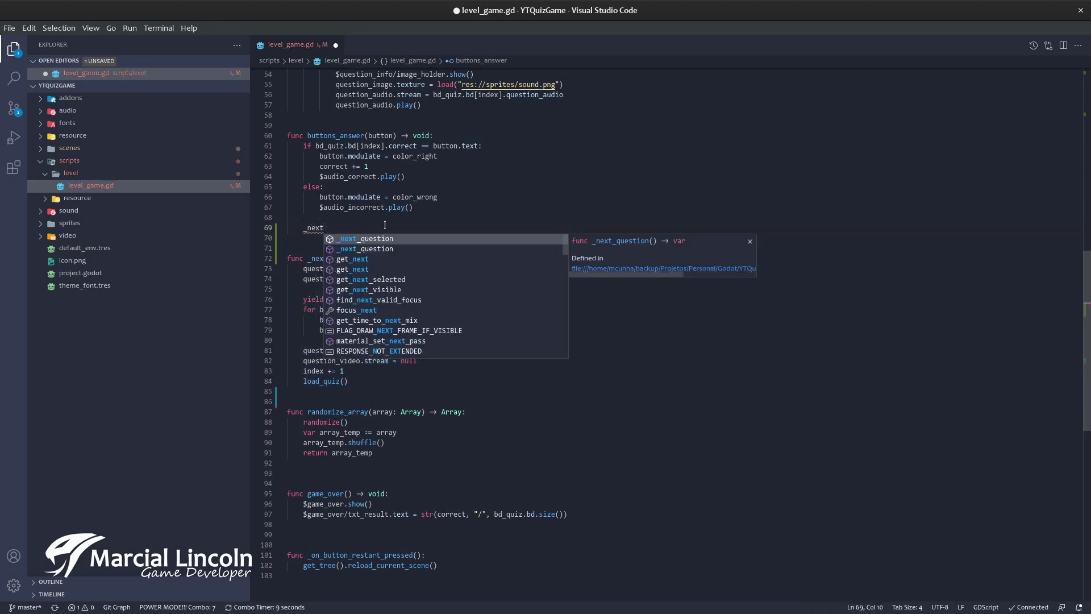
key("Return")
type("()")
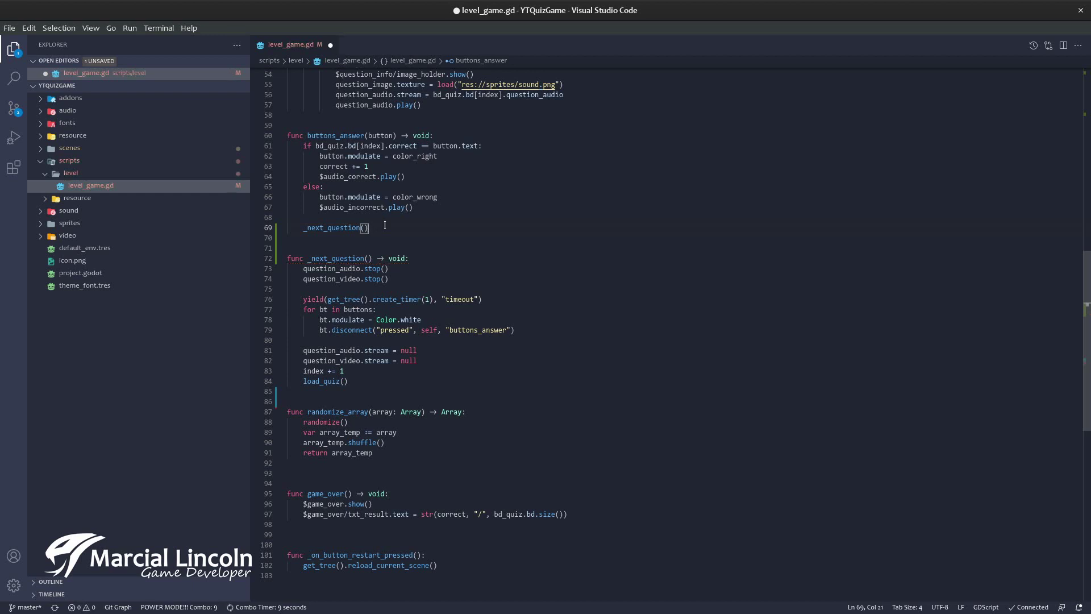
key("ctrl+s")
key("Down")
key("Down")
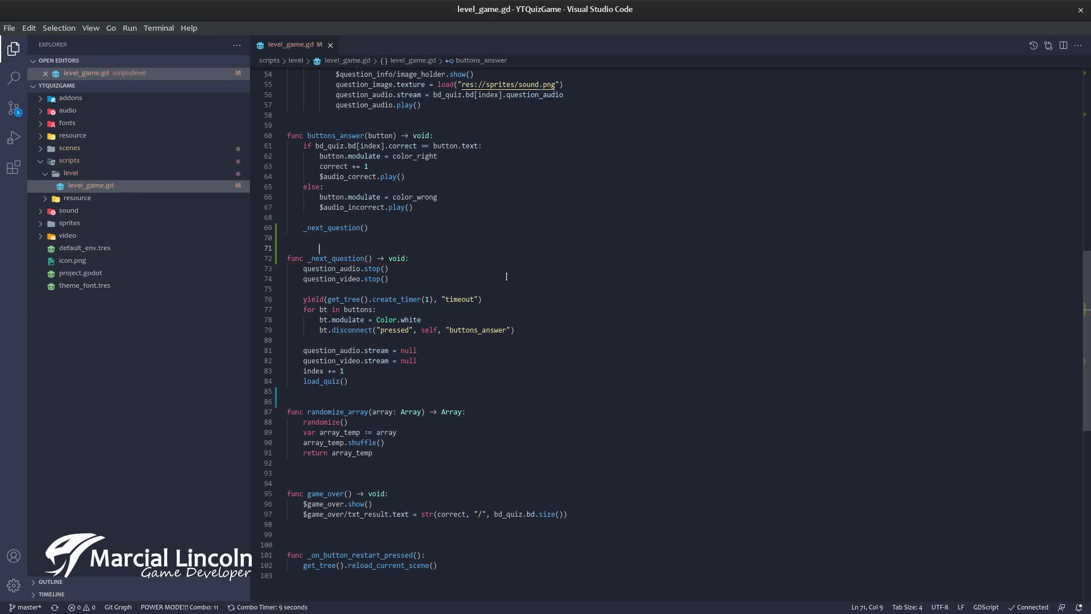
key("alt+Tab")
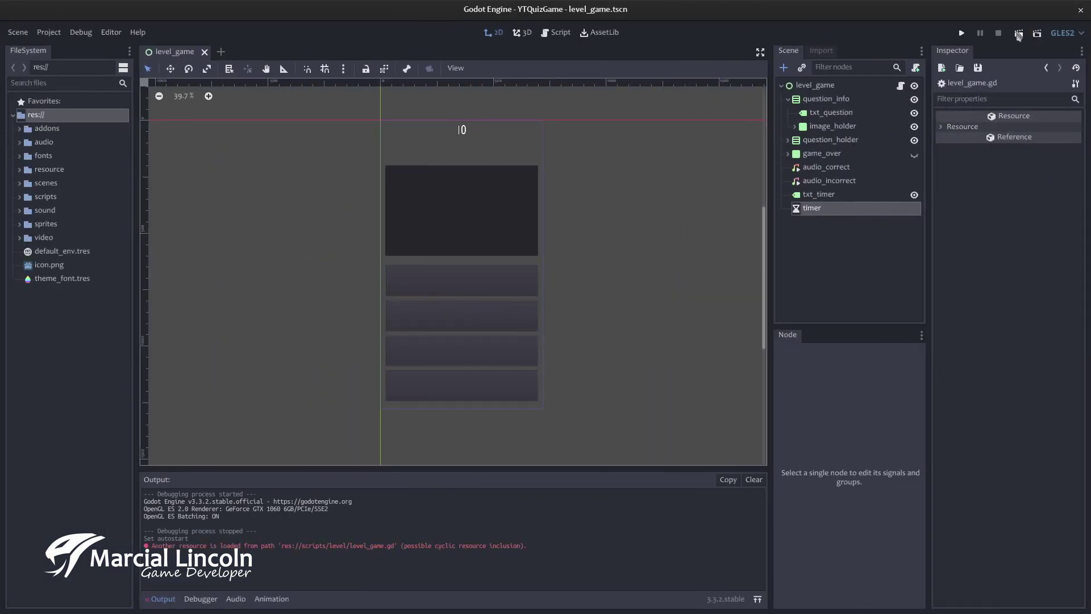
key("F5")
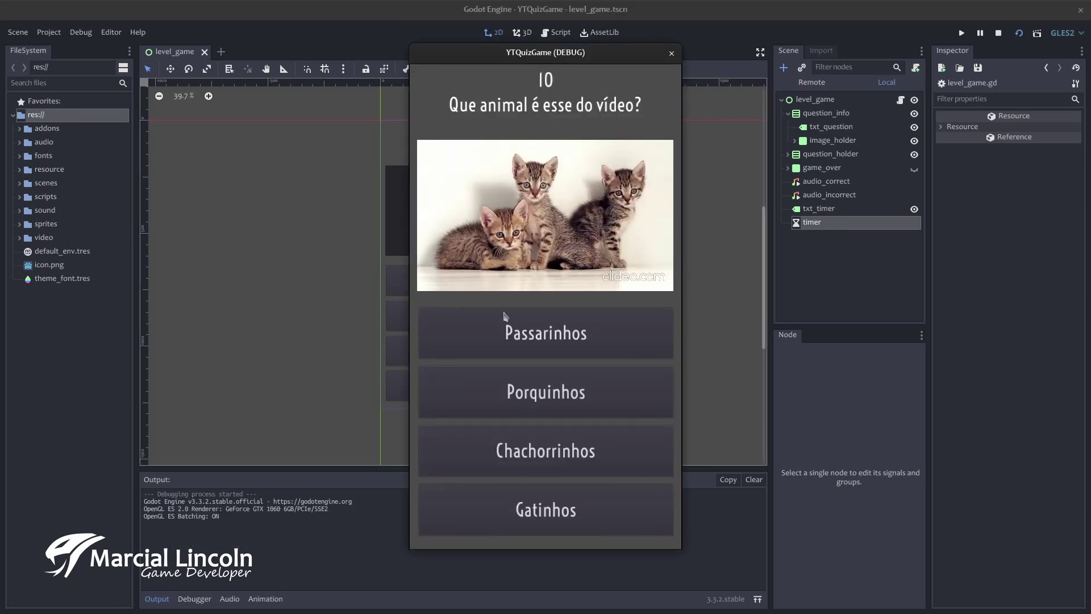
left_click(550, 520)
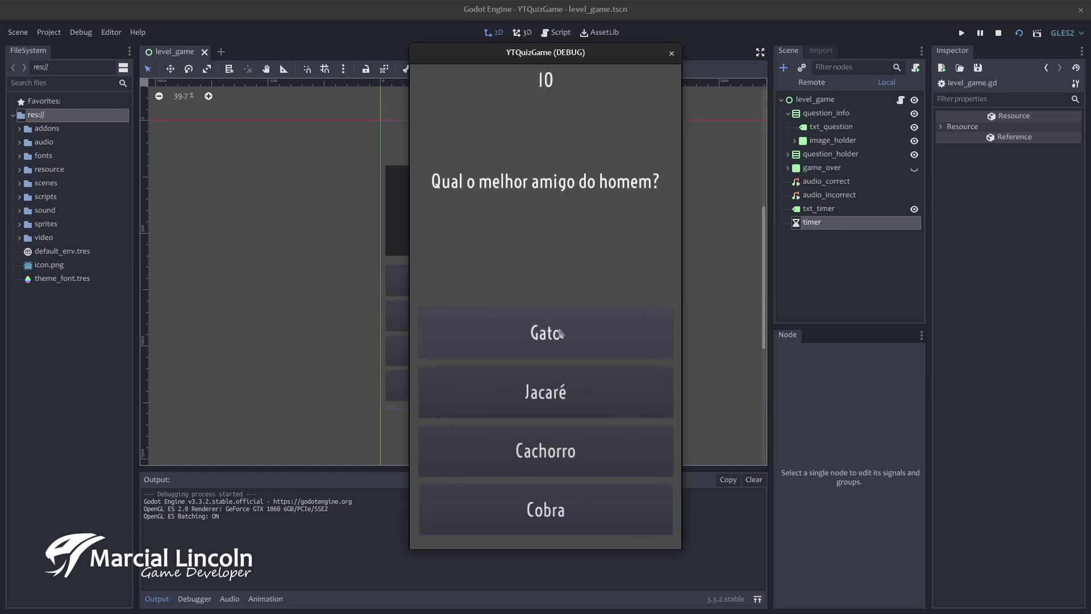
left_click(560, 332)
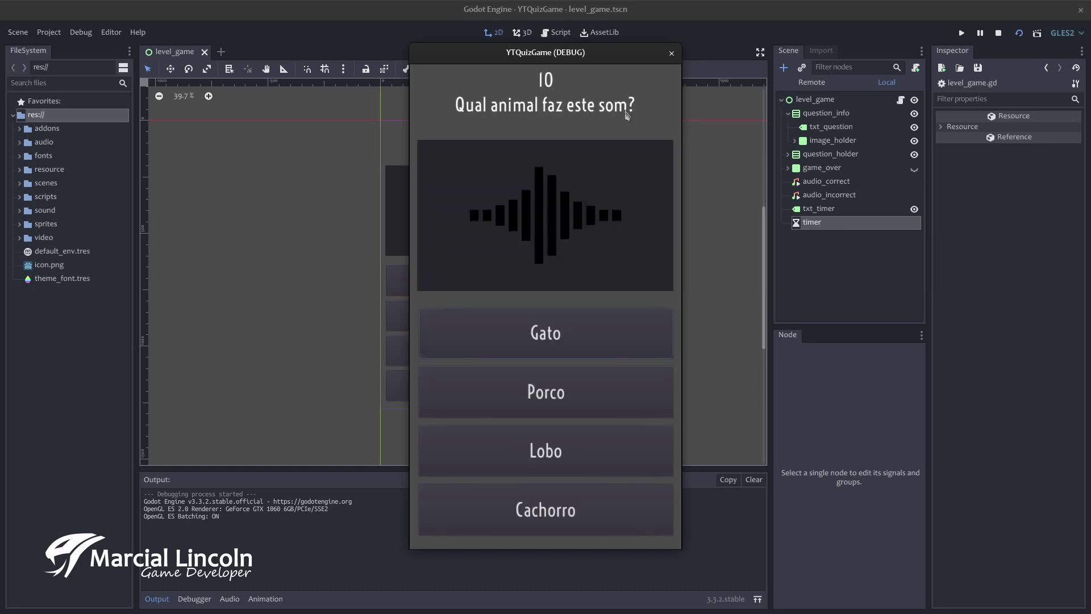
left_click(671, 53)
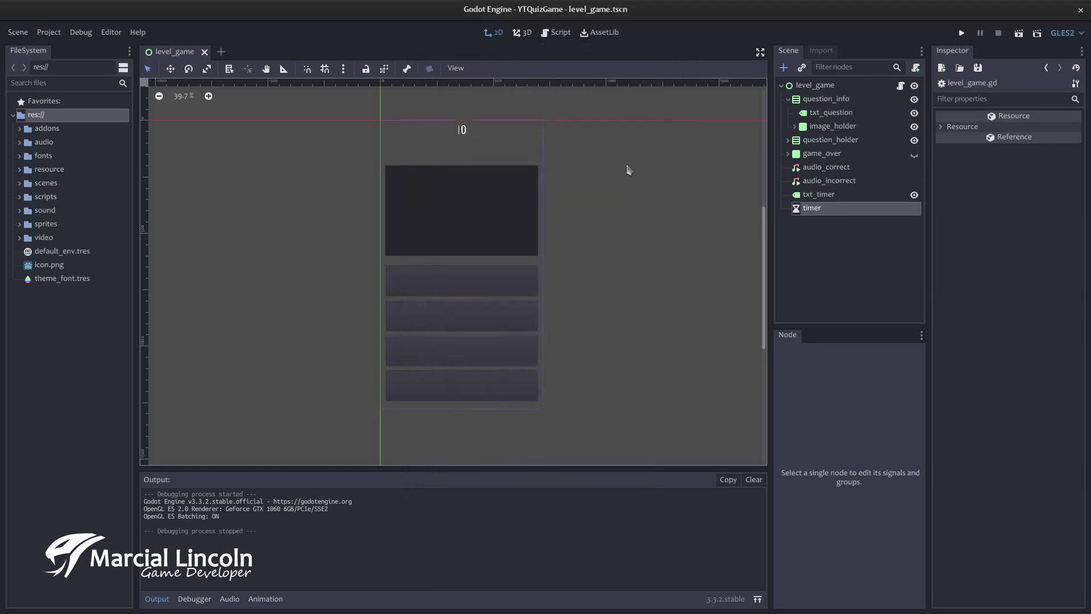
Connect the timer's timeout() signal to _on_timer_timeout, copying the method name first.
key("alt+Tab")
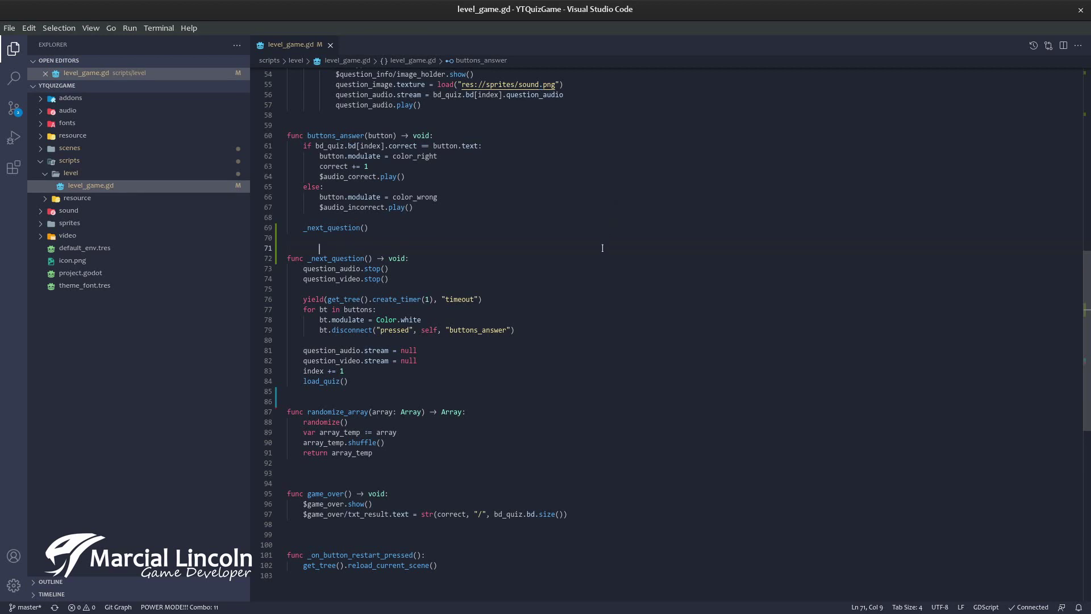
key("alt+Tab")
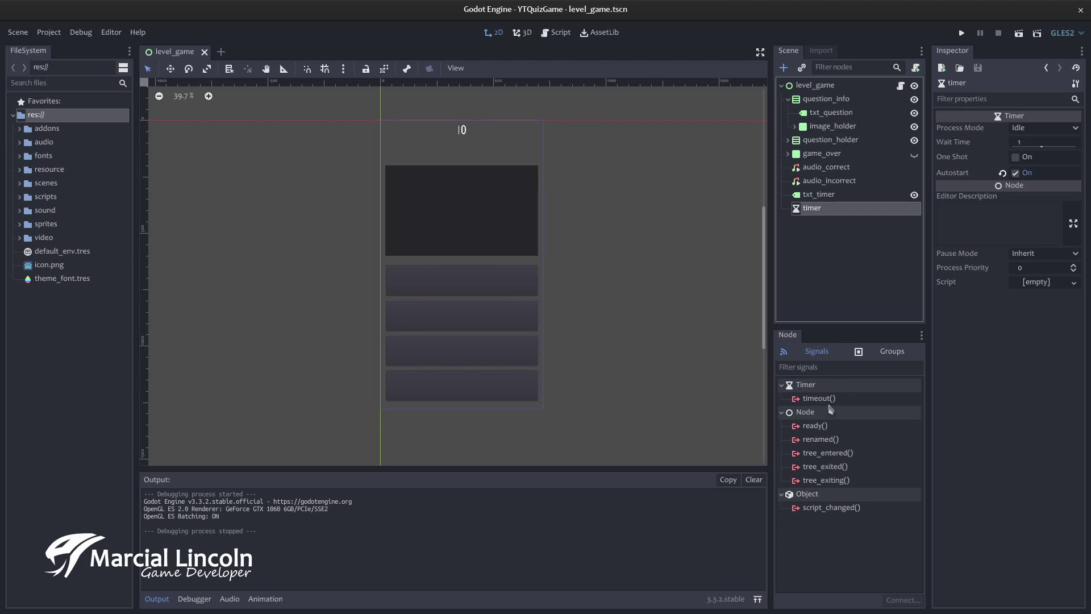
double_click(821, 399)
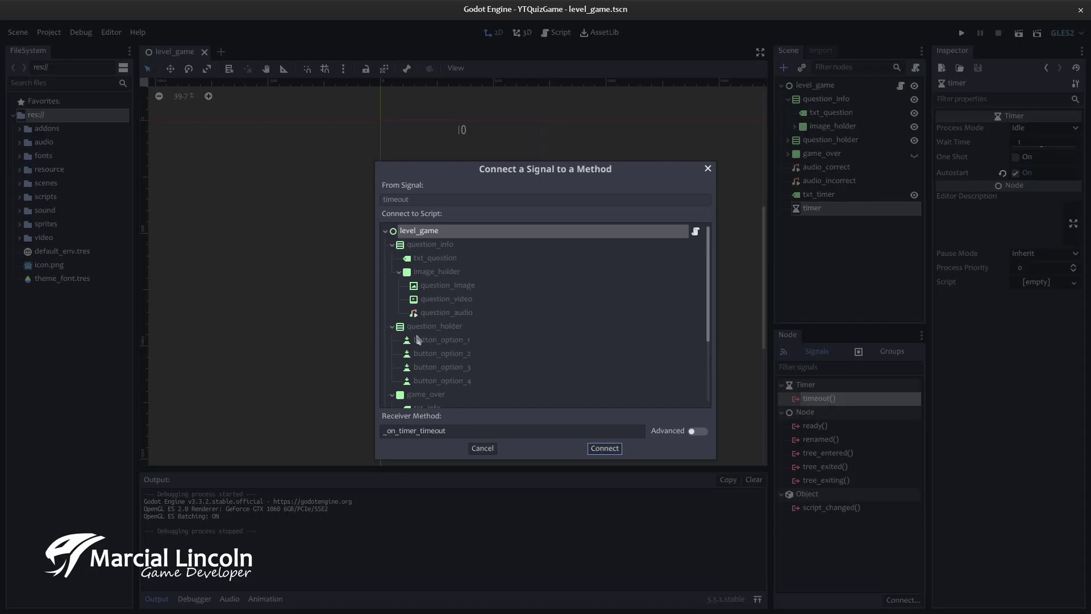
left_click(455, 432)
left_click_drag(456, 431, 289, 423)
key("ctrl+c")
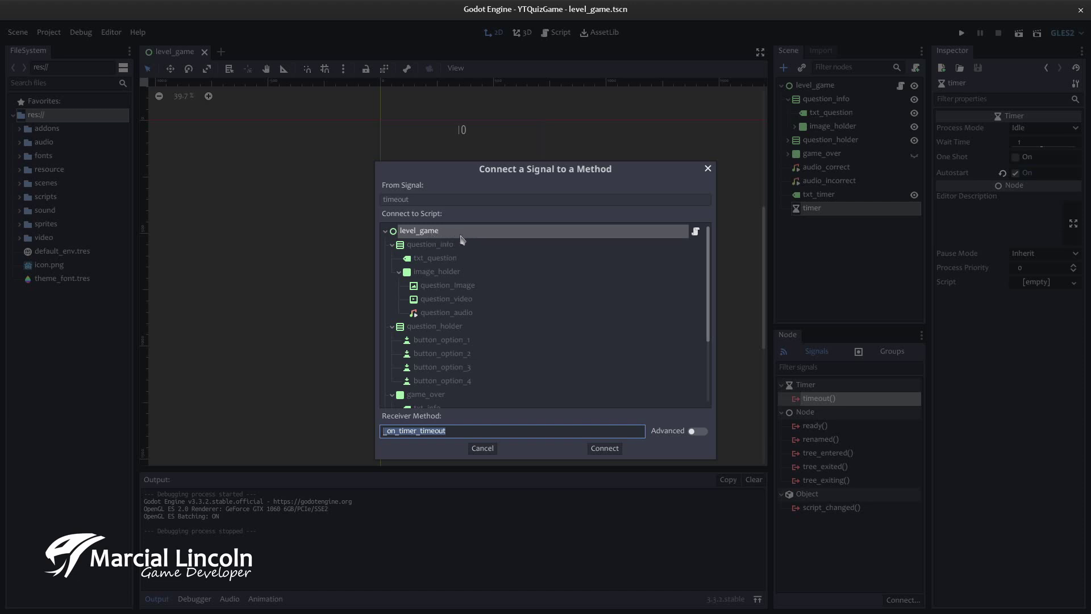
left_click(605, 448)
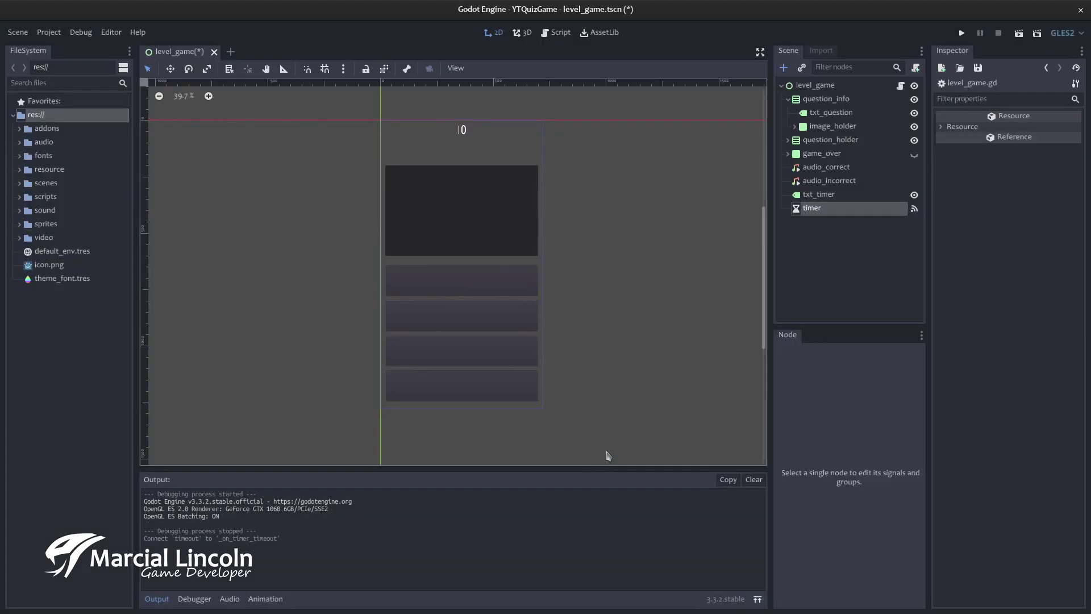
scroll(618, 463, "down", 5)
scroll(618, 463, "down", 5)
Add 'func _on_timer_timeout() -> void:' at the end of the script.
scroll(618, 462, "down", 10)
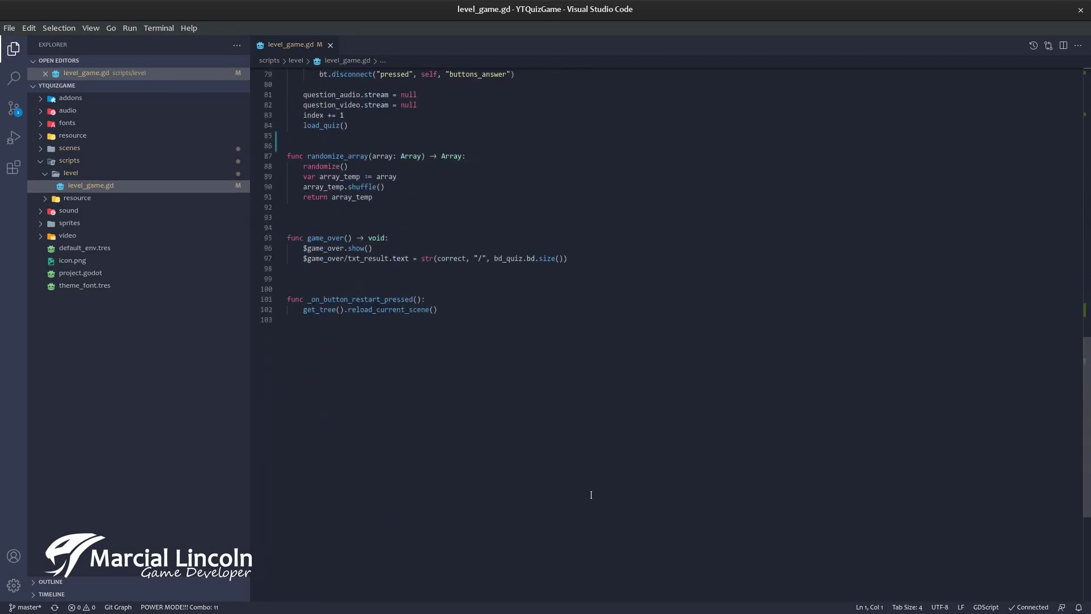
left_click(443, 493)
key("Return")
key("Return")
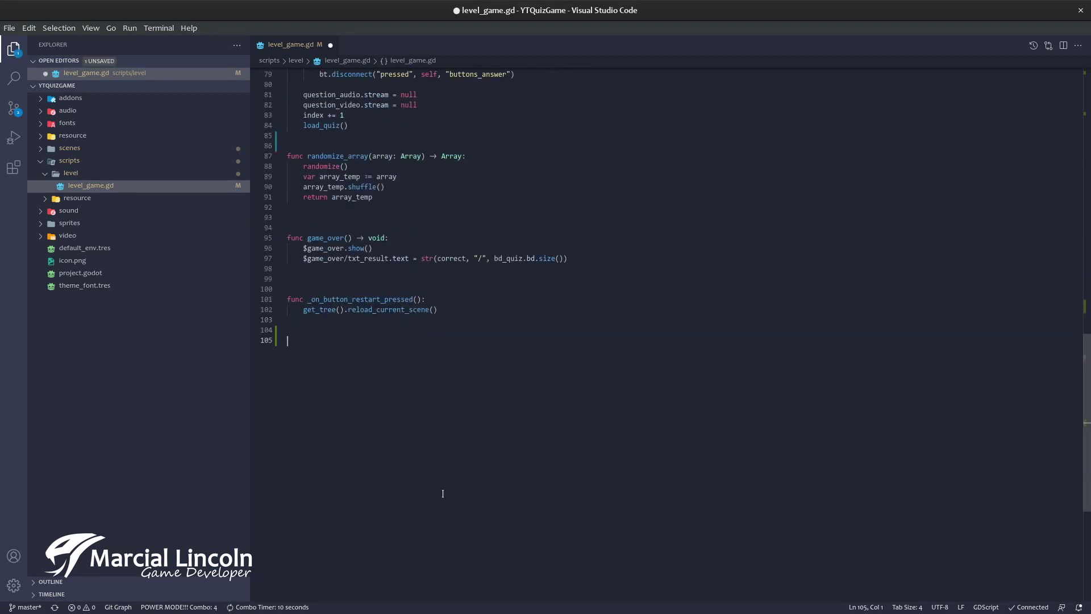
type("func")
key("ctrl+v")
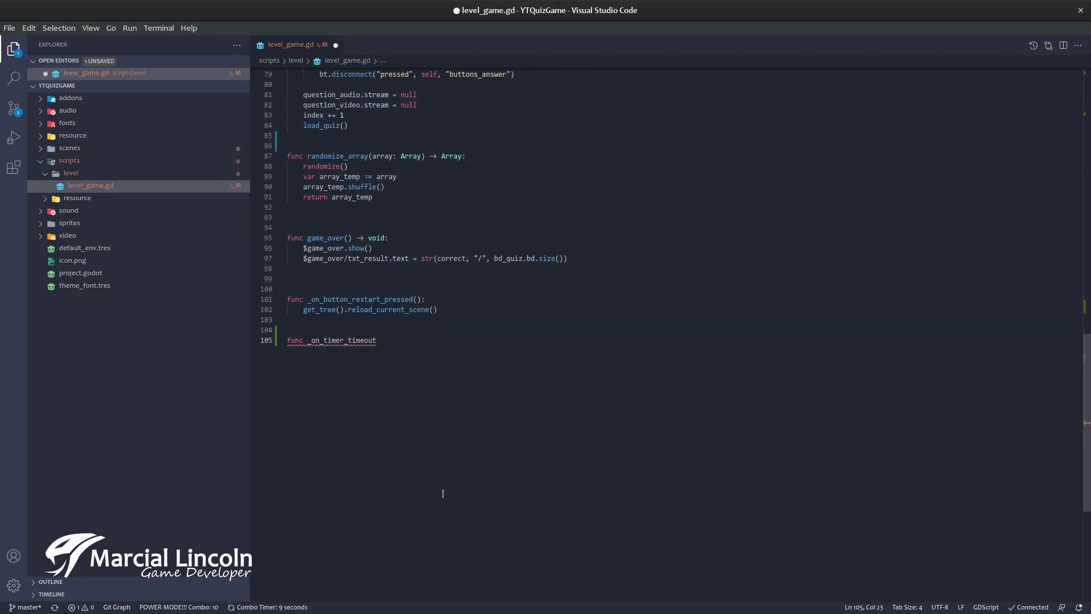
type("()")
type(" -> void")
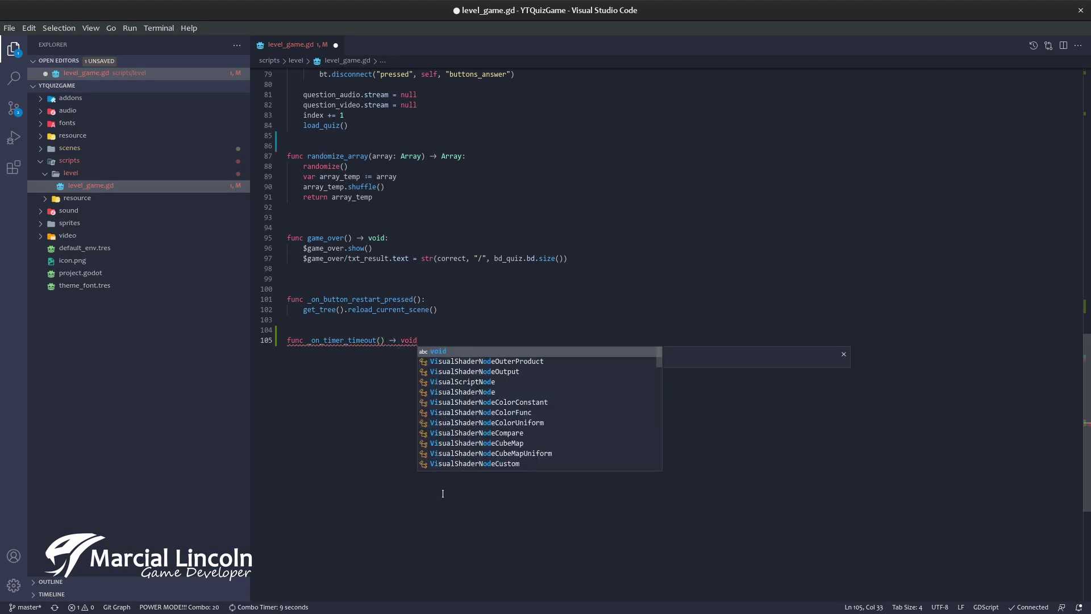
type(":")
key("Return")
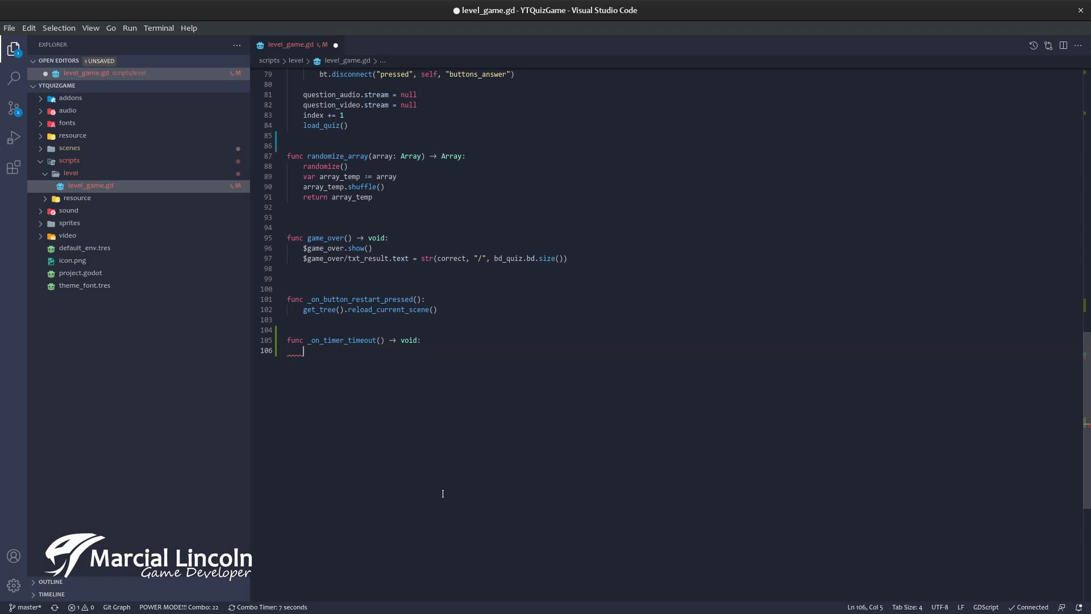
Make its body set $txt_timer.text = str(timer).
type("$txt")
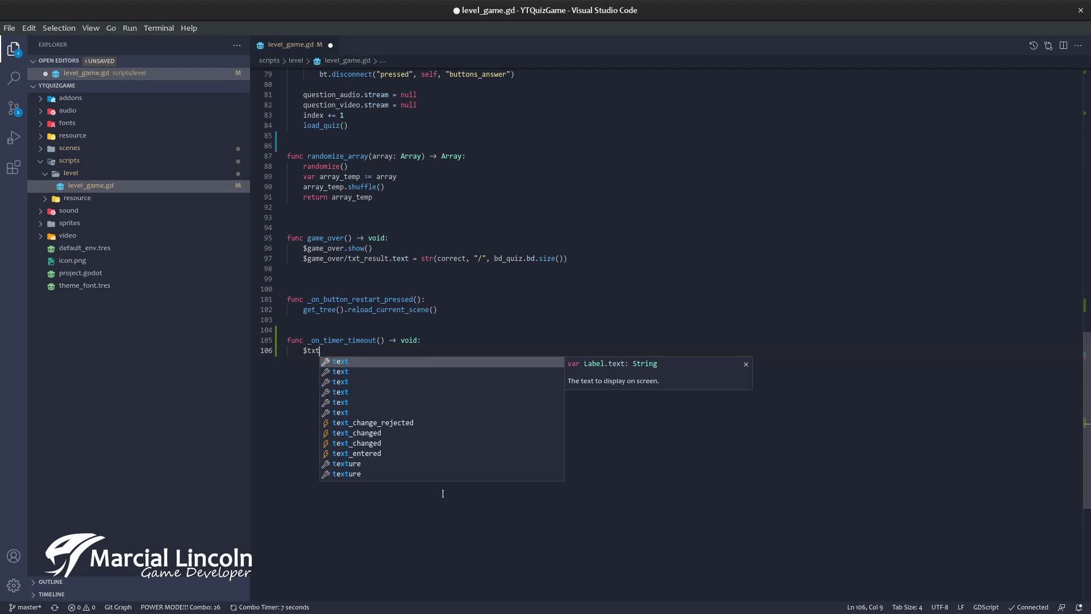
type("_")
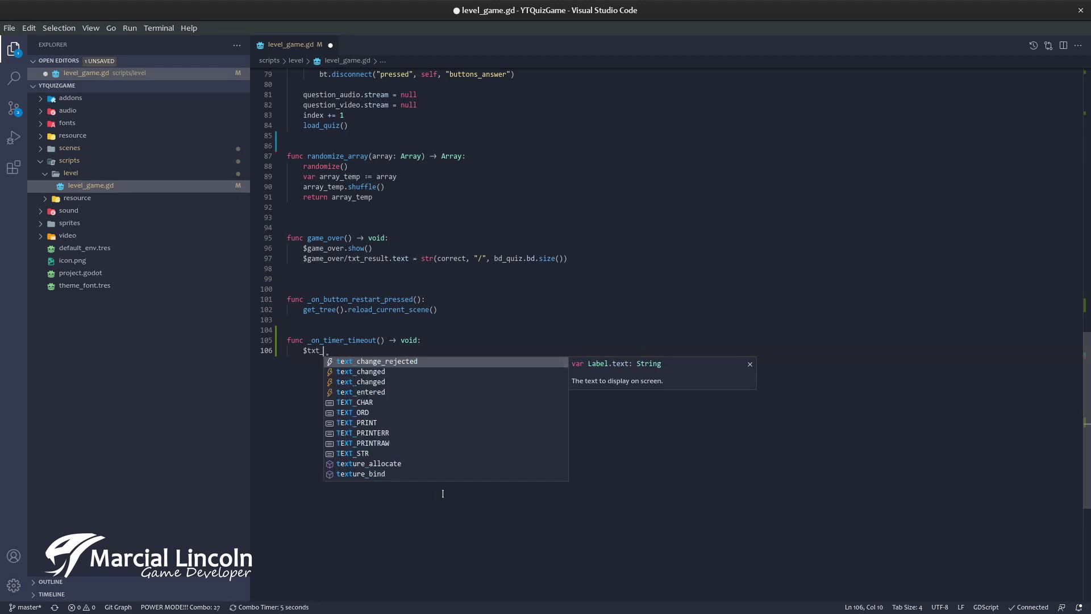
type("timer.")
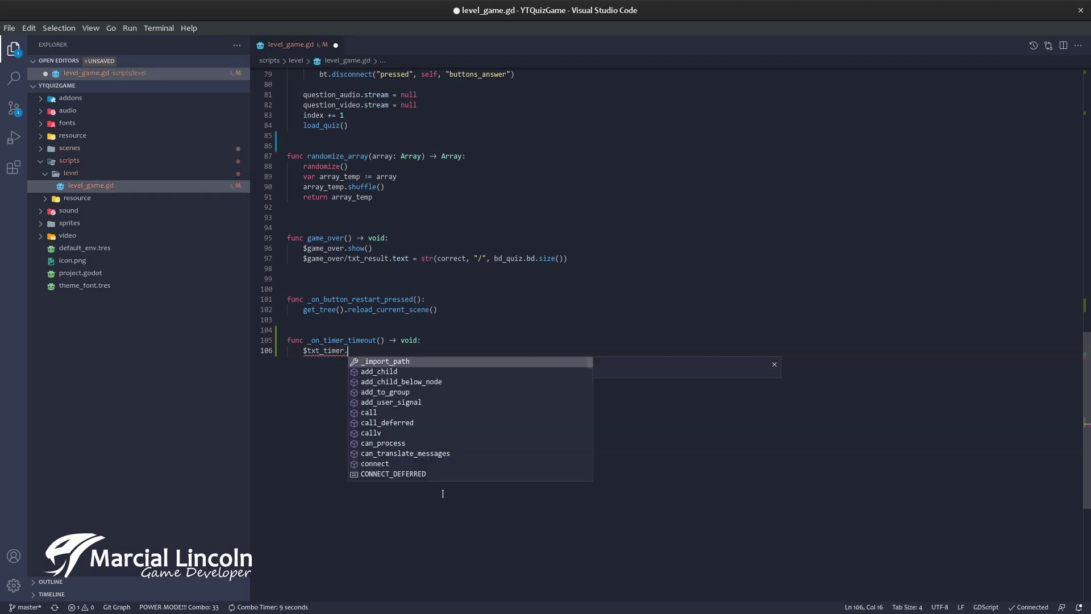
type("text ")
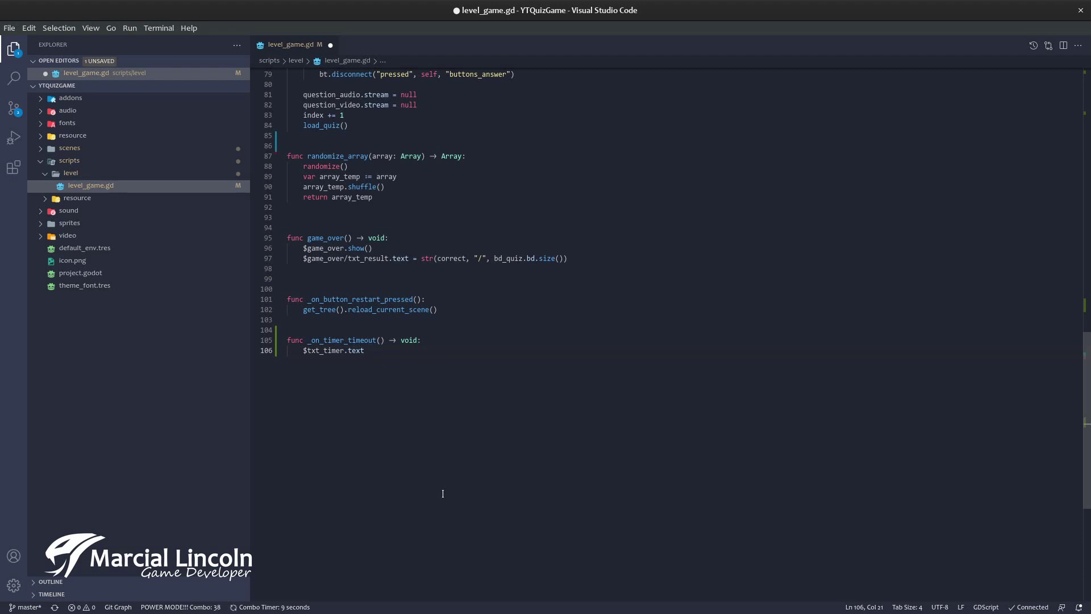
type("= str")
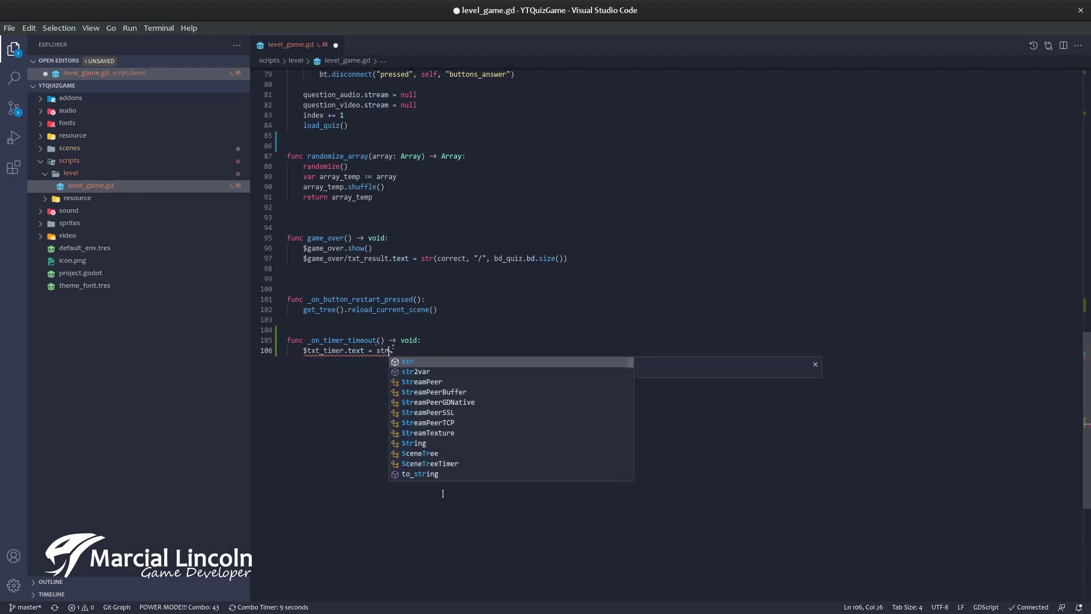
type("(ti")
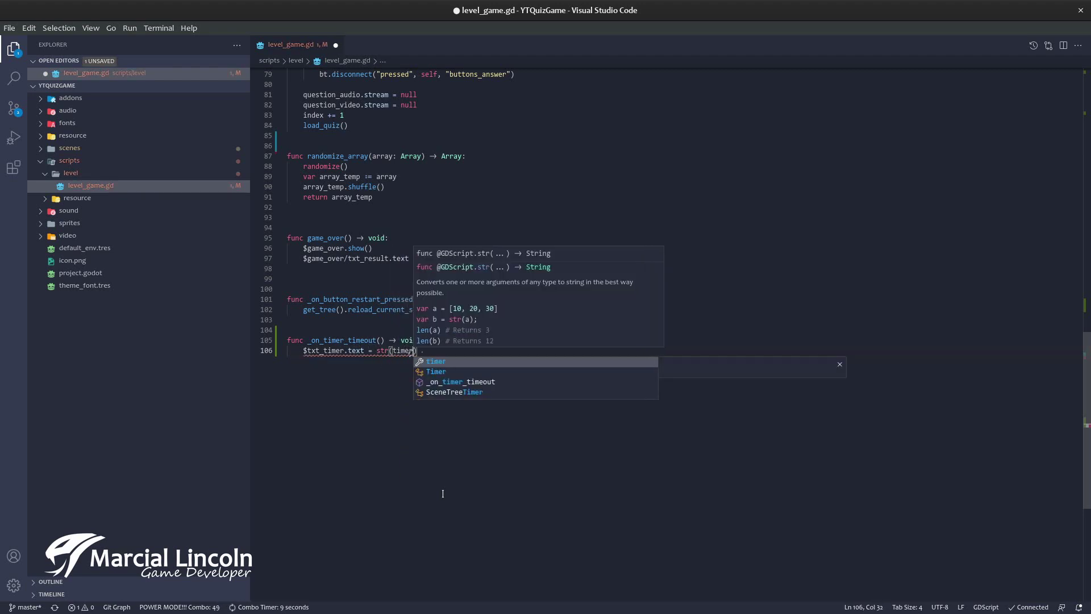
type("mer")
left_click(497, 231)
scroll(467, 237, "up", 3)
scroll(468, 236, "up", 8)
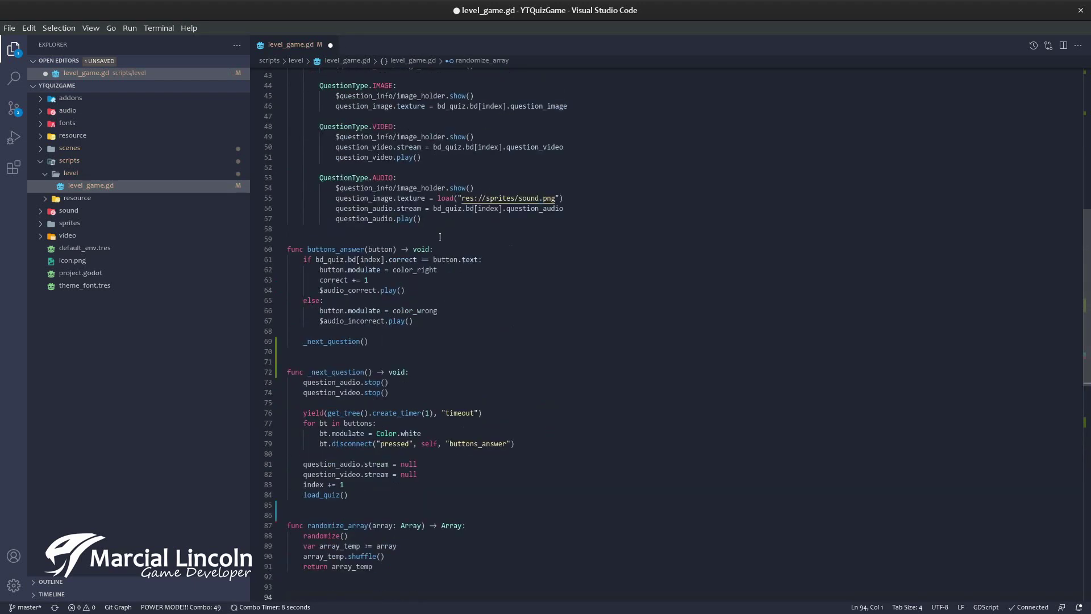
scroll(468, 236, "up", 8)
scroll(398, 171, "up", 6)
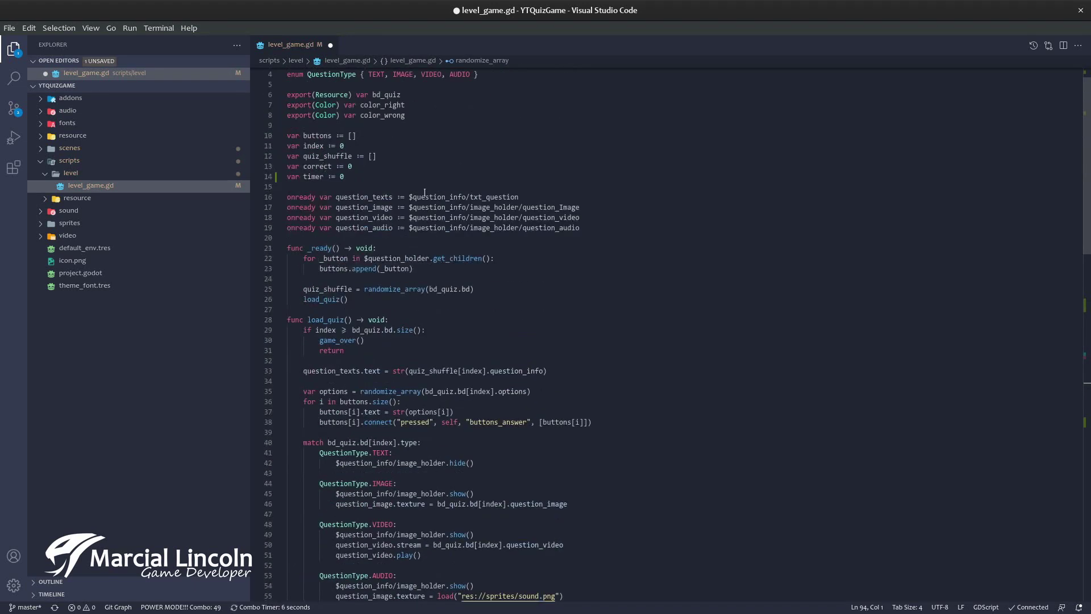
scroll(424, 193, "down", 4)
scroll(432, 285, "down", 10)
scroll(441, 385, "down", 9)
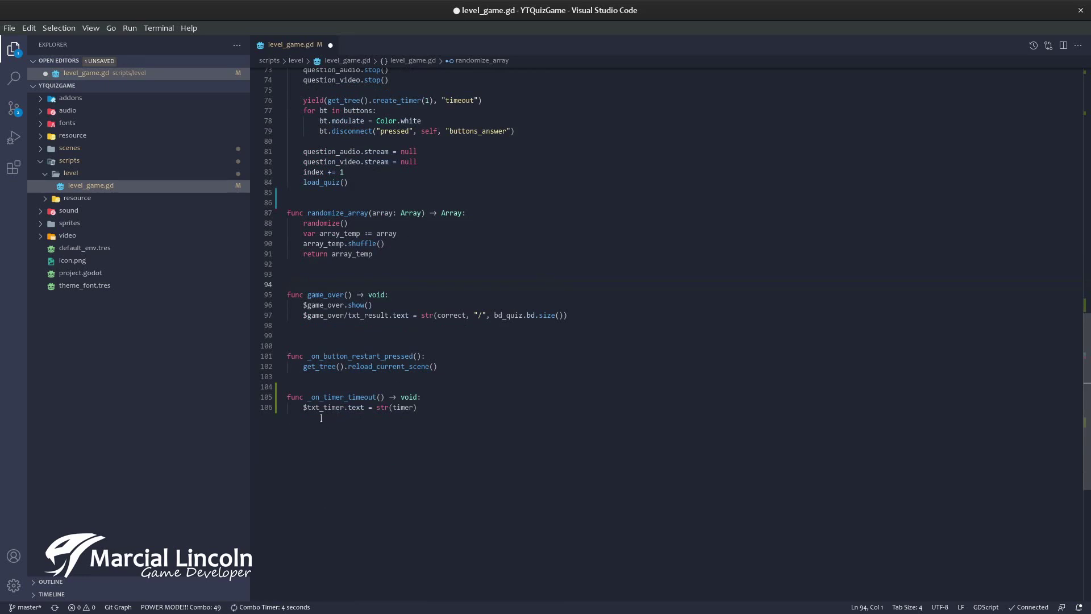
key("alt+Tab")
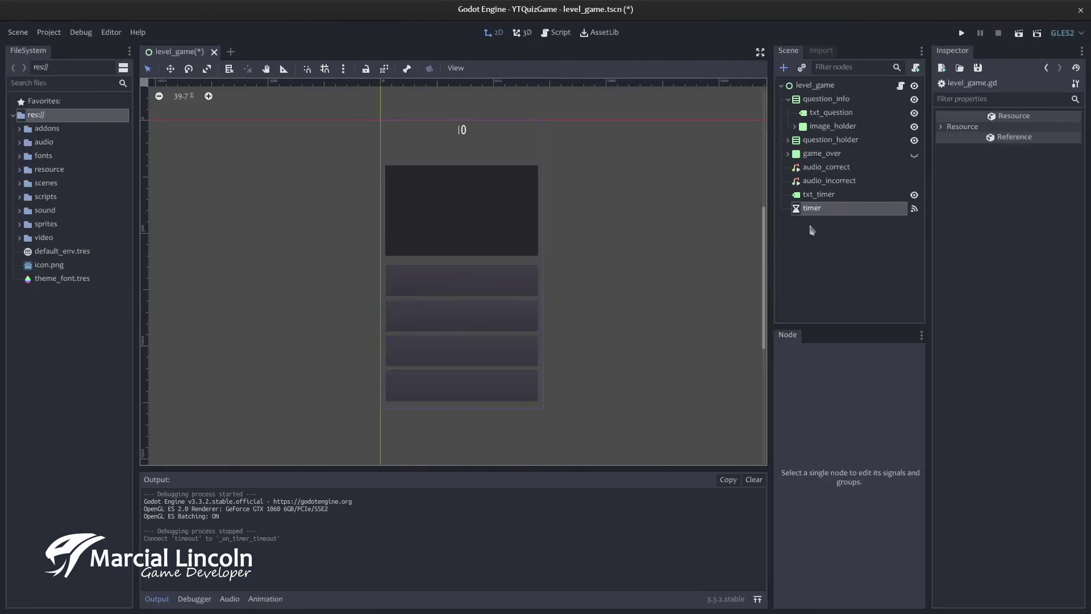
Add 'timer -= 1' below the label-text line in _on_timer_timeout.
key("alt+Tab")
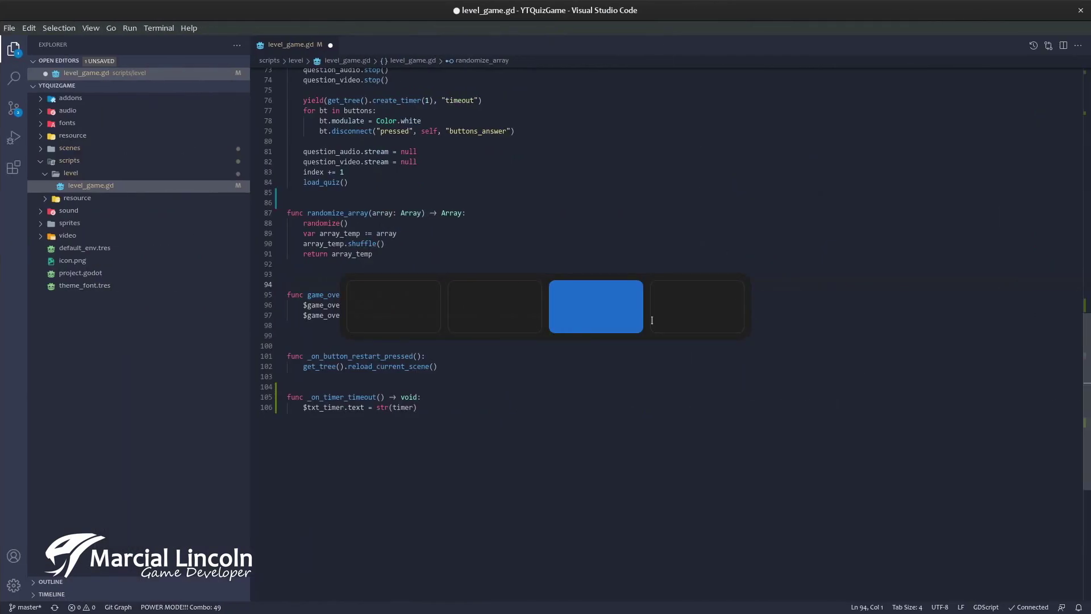
left_click(436, 407)
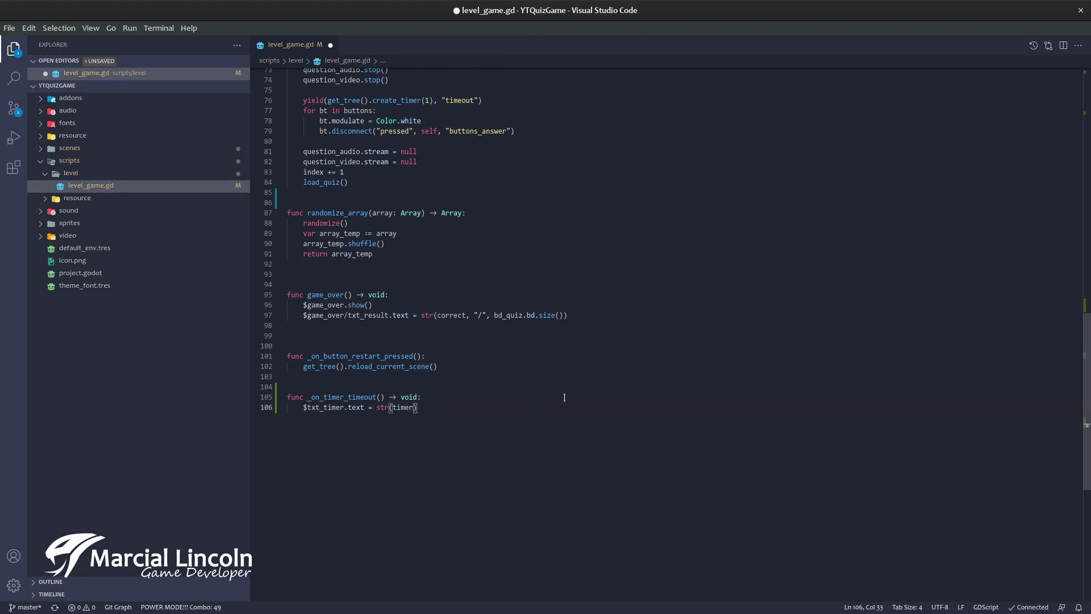
key("Return")
type("timer ")
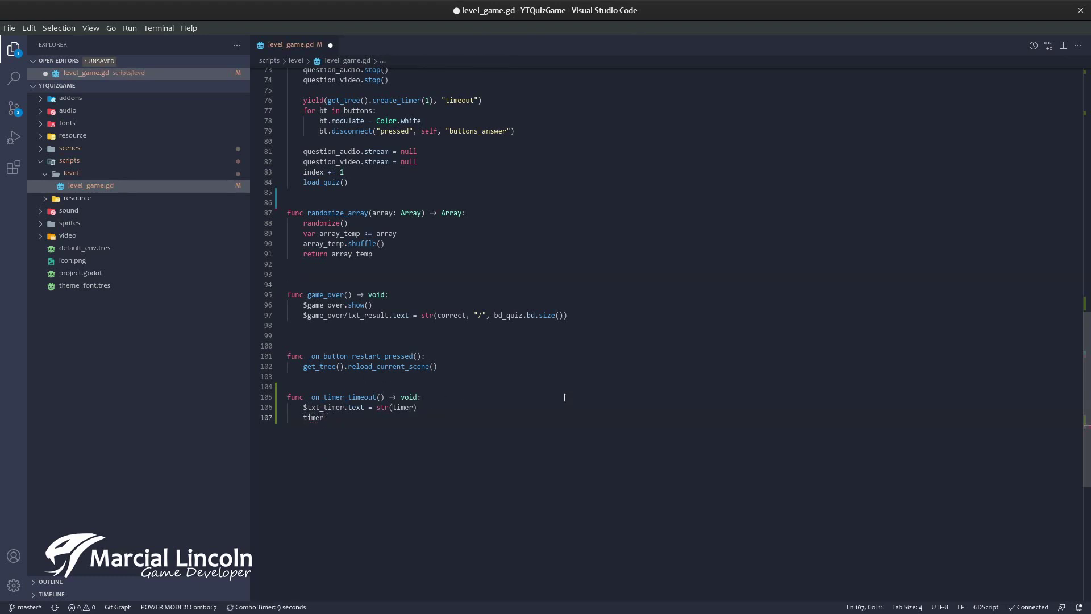
type("-= 1")
scroll(438, 405, "down", 3)
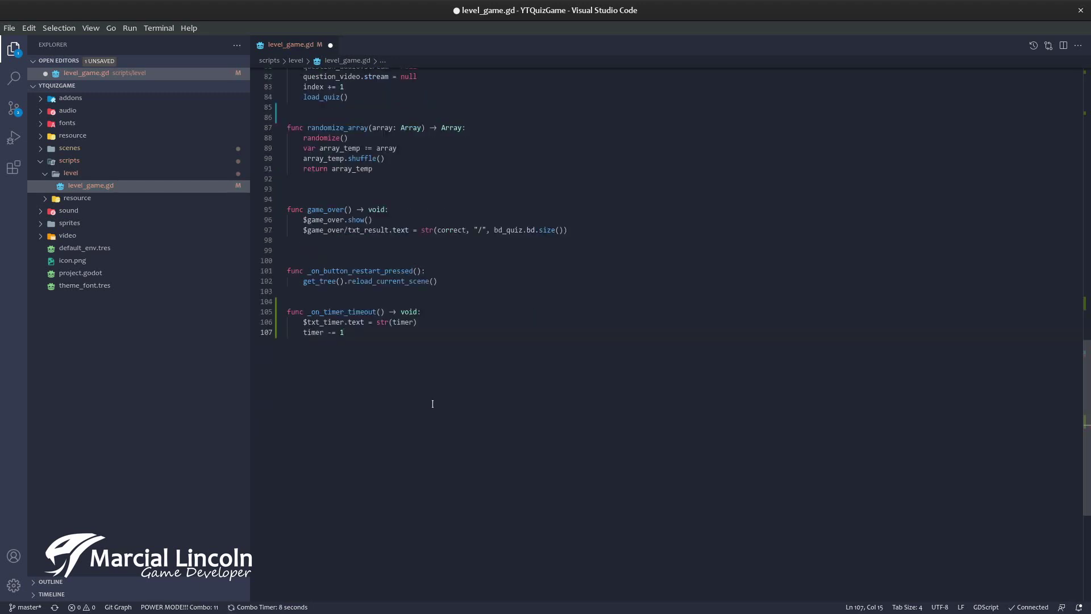
Add 'if timer < 0:' calling _next_question() and save the script.
key("Return")
key("Return")
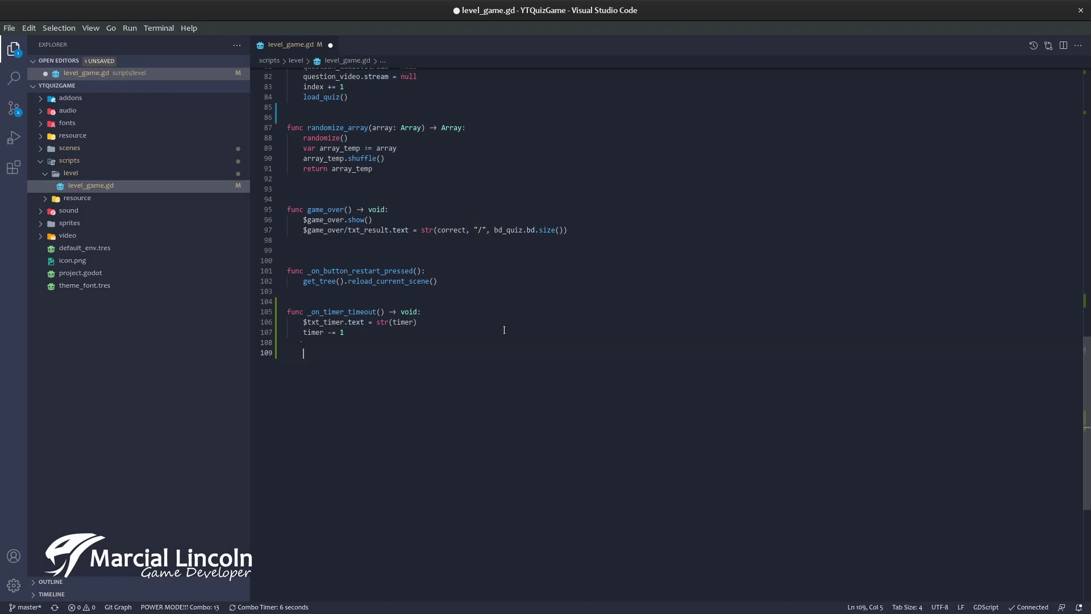
type("if tim")
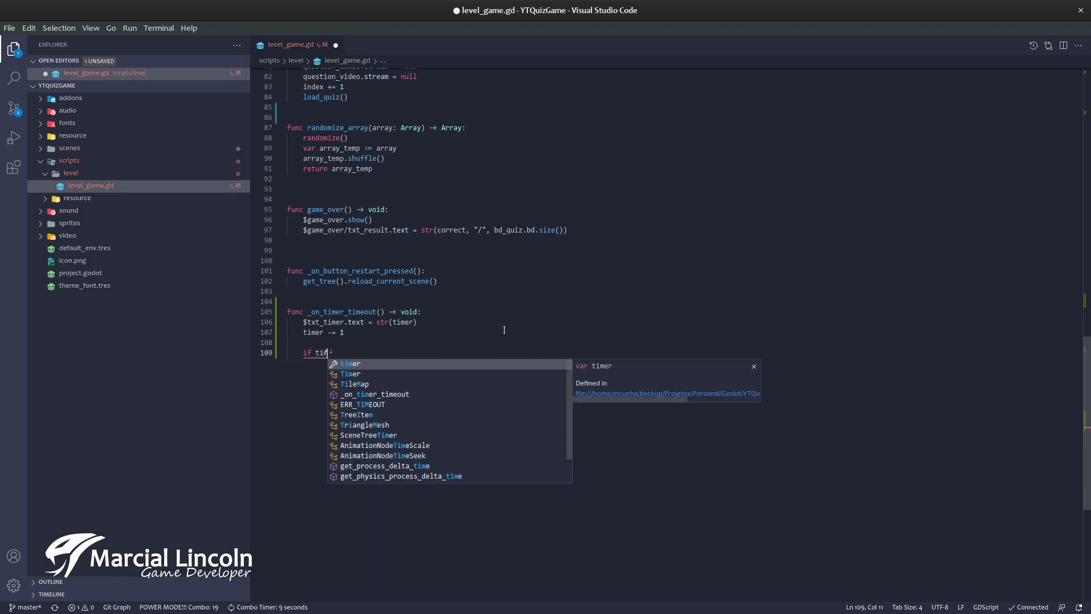
type("er ")
type("<")
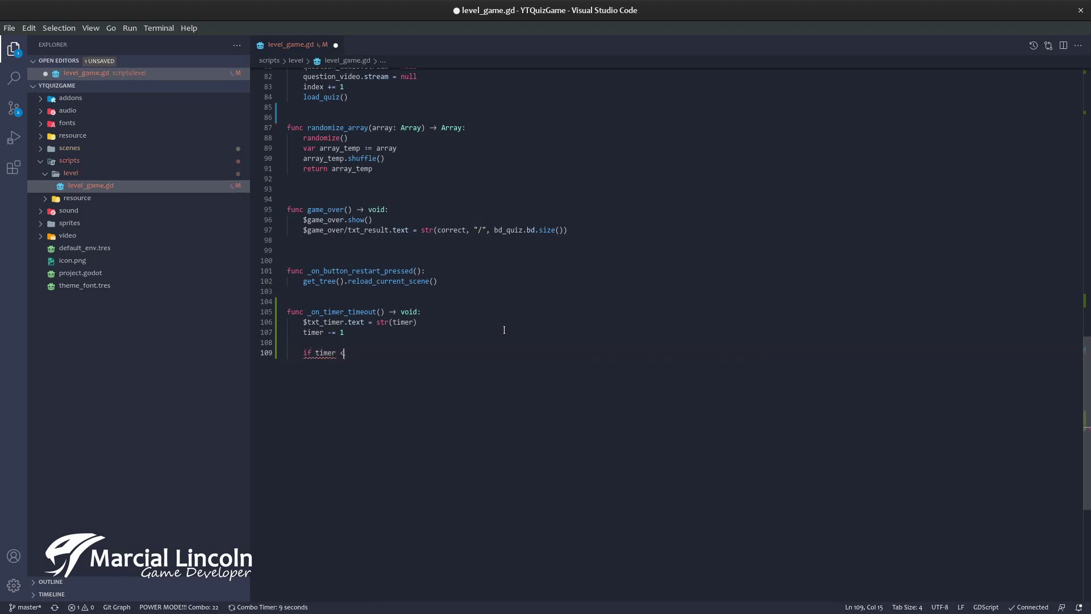
type(" 0")
type(":")
key("BackSpace")
type(":")
key("Return")
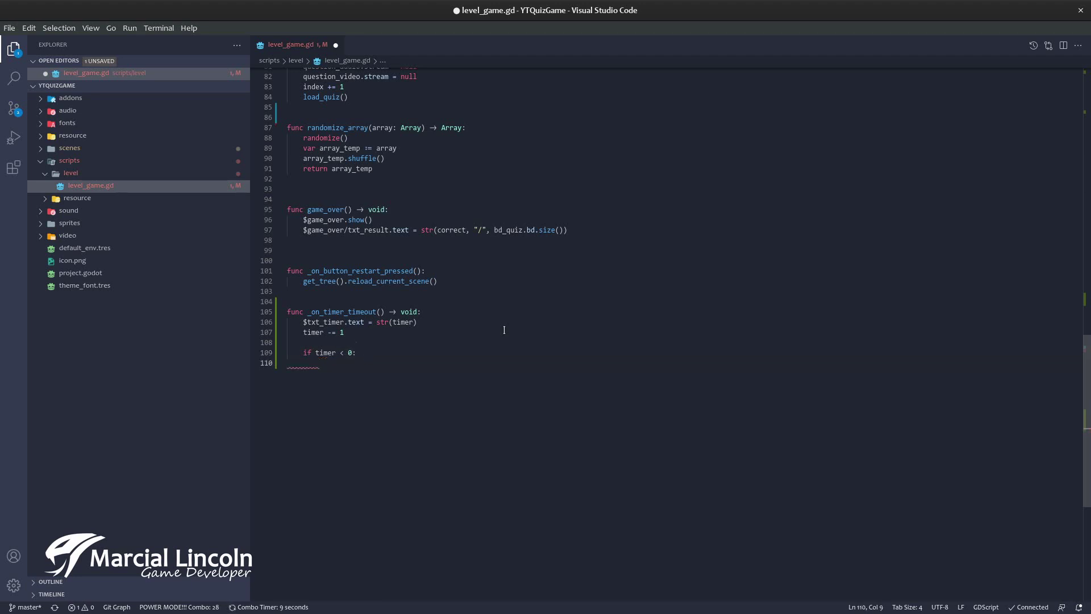
type("_nex")
key("Return")
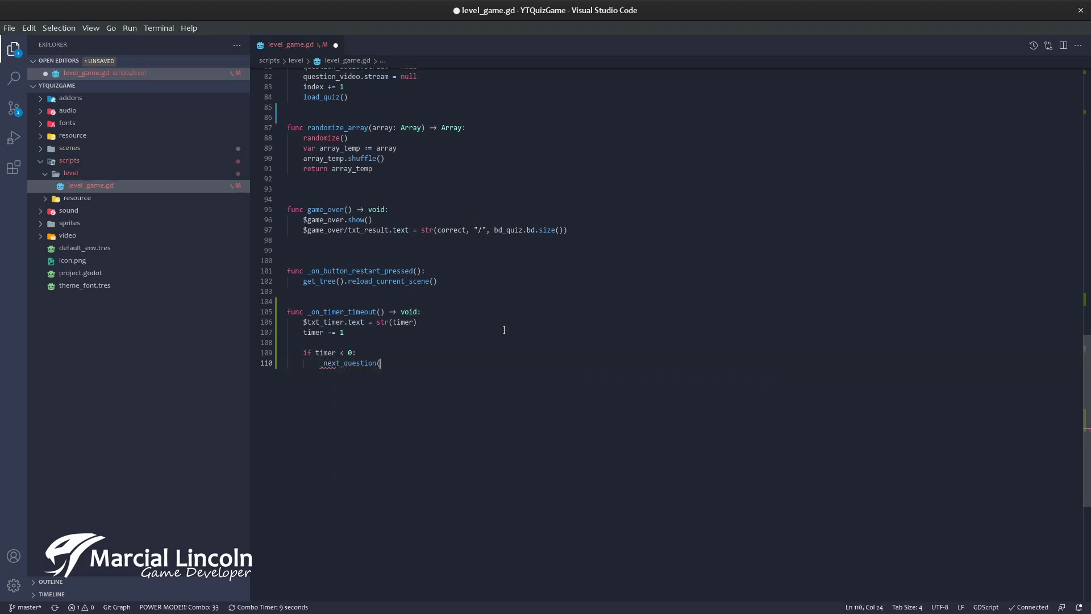
type("()")
key("ctrl+s")
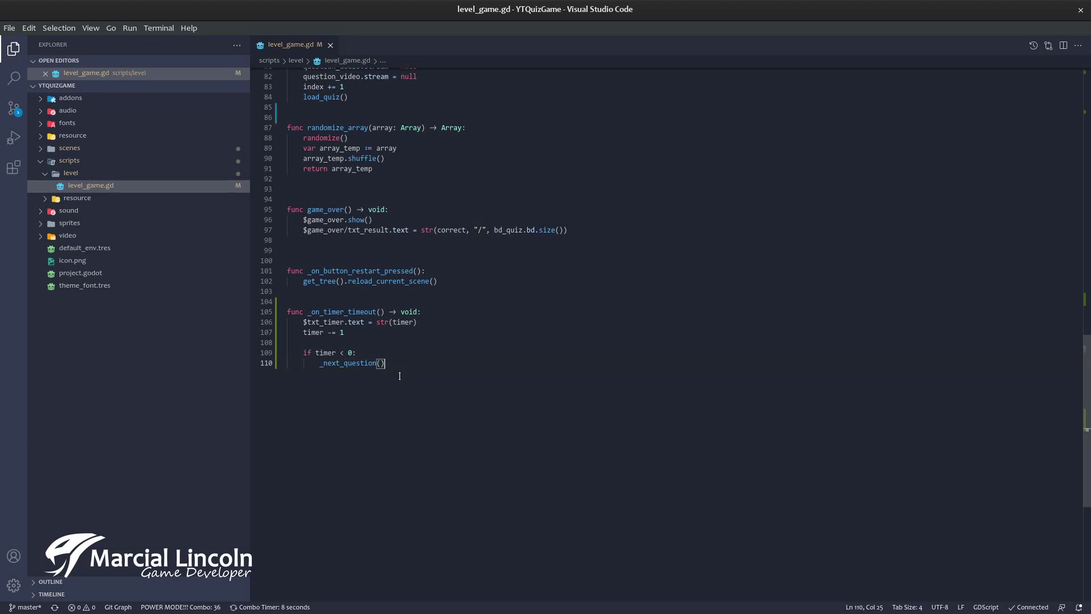
scroll(399, 376, "up", 3)
scroll(440, 370, "up", 2)
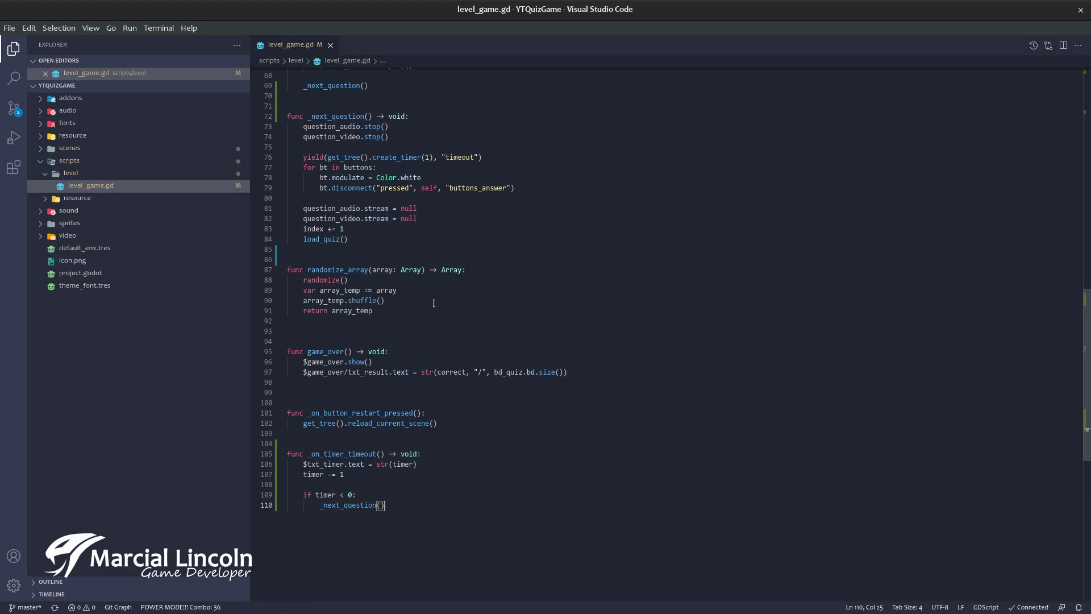
Change line 14 to 'var timer := 10'.
scroll(433, 303, "down", 2)
scroll(403, 400, "down", 1)
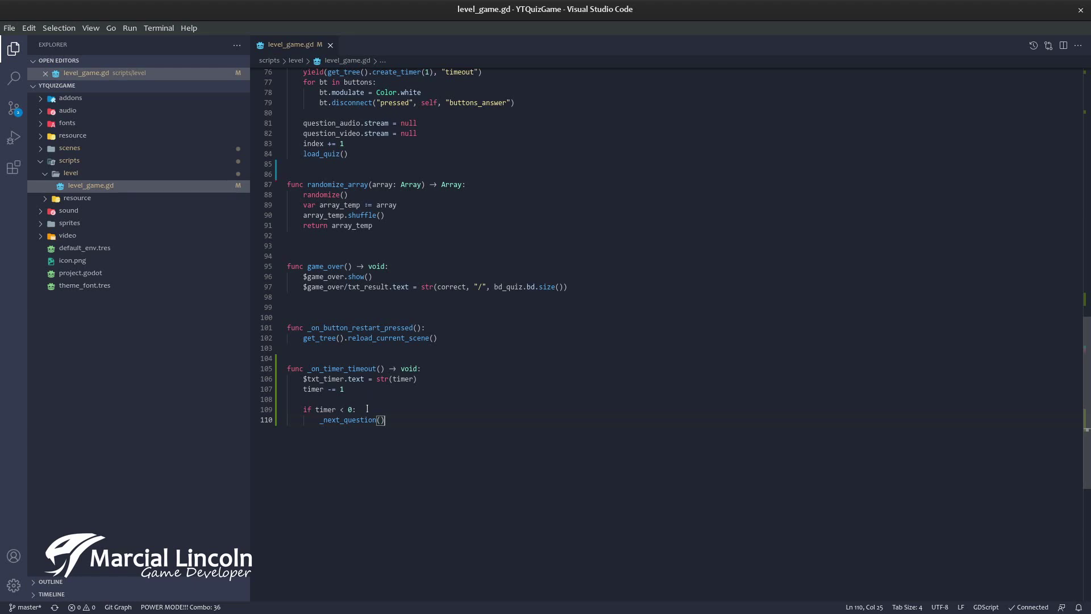
scroll(368, 408, "up", 4)
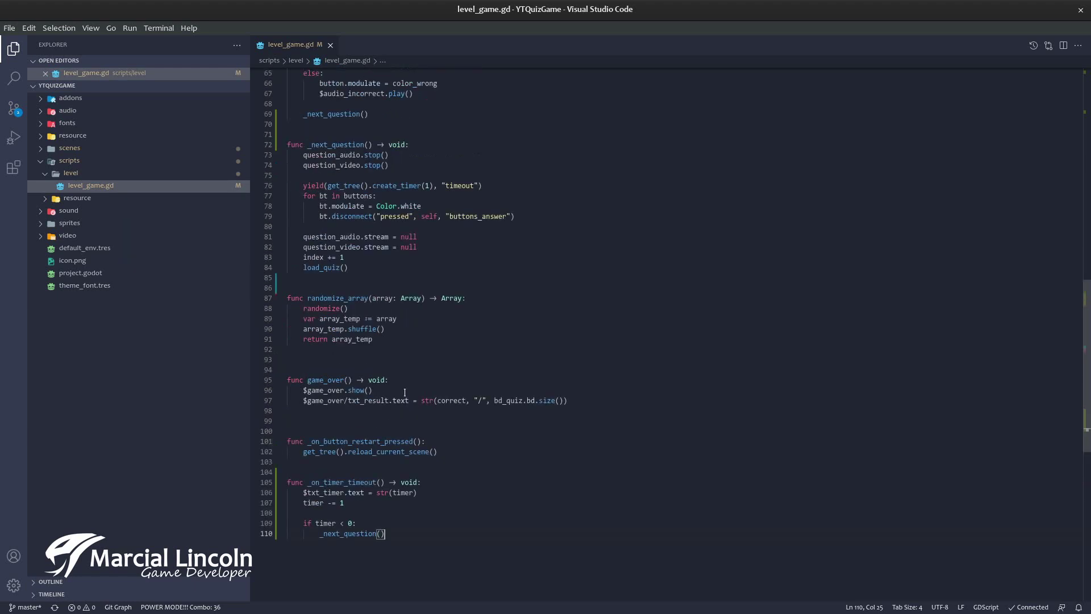
scroll(358, 352, "up", 9)
scroll(348, 296, "up", 11)
scroll(339, 243, "up", 2)
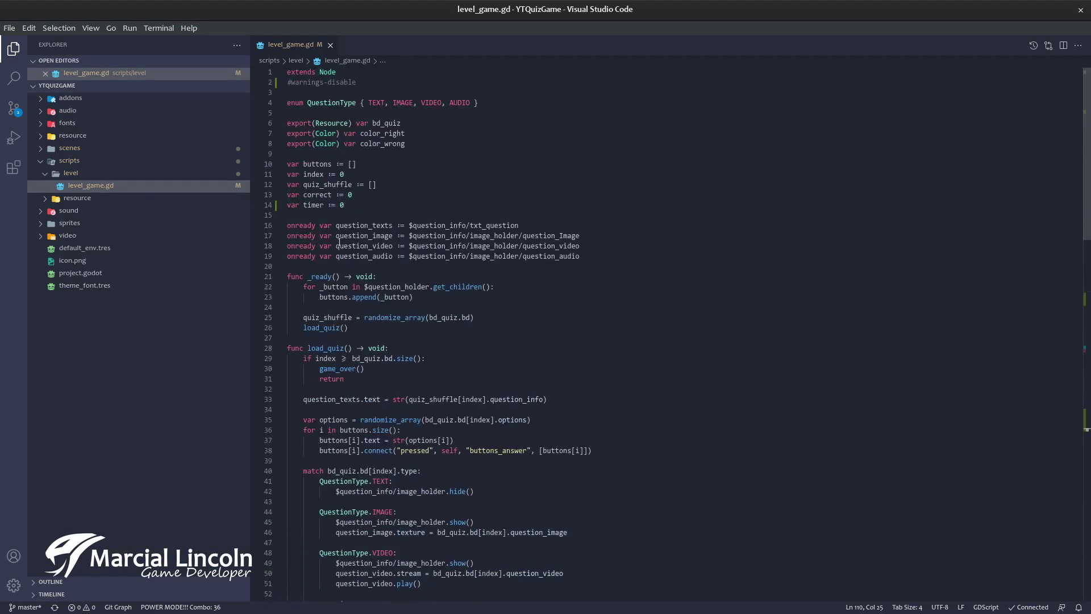
left_click(340, 205)
type("1")
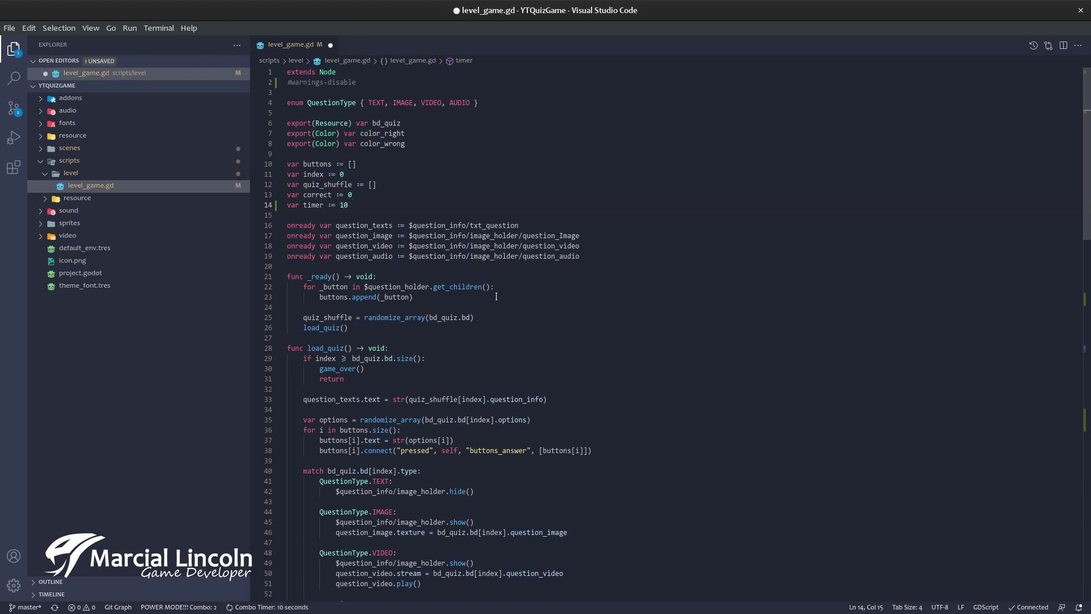
scroll(394, 235, "down", 2)
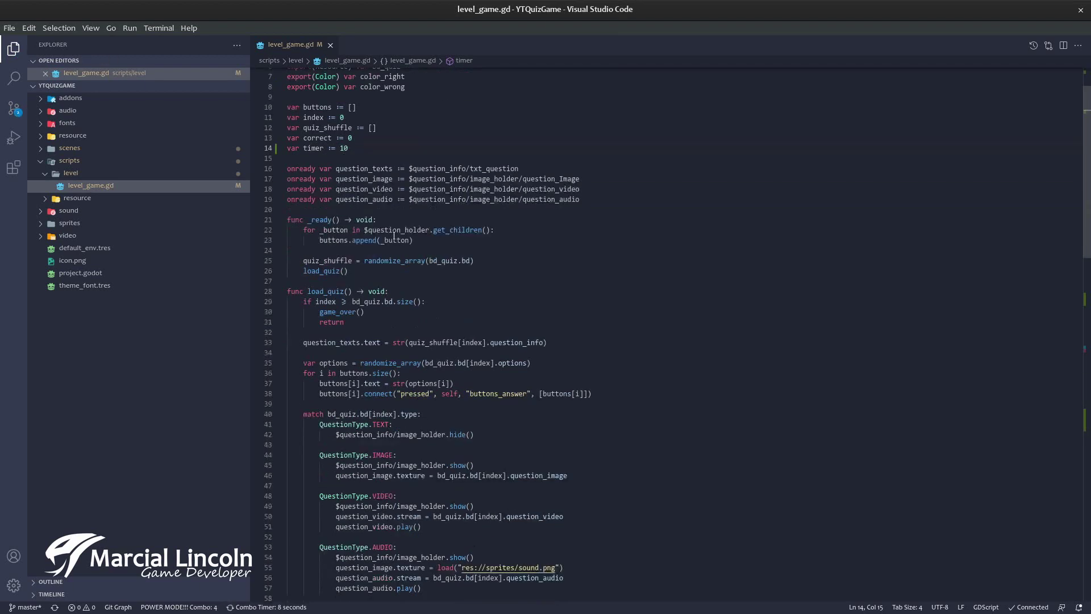
scroll(394, 235, "down", 7)
scroll(394, 235, "down", 5)
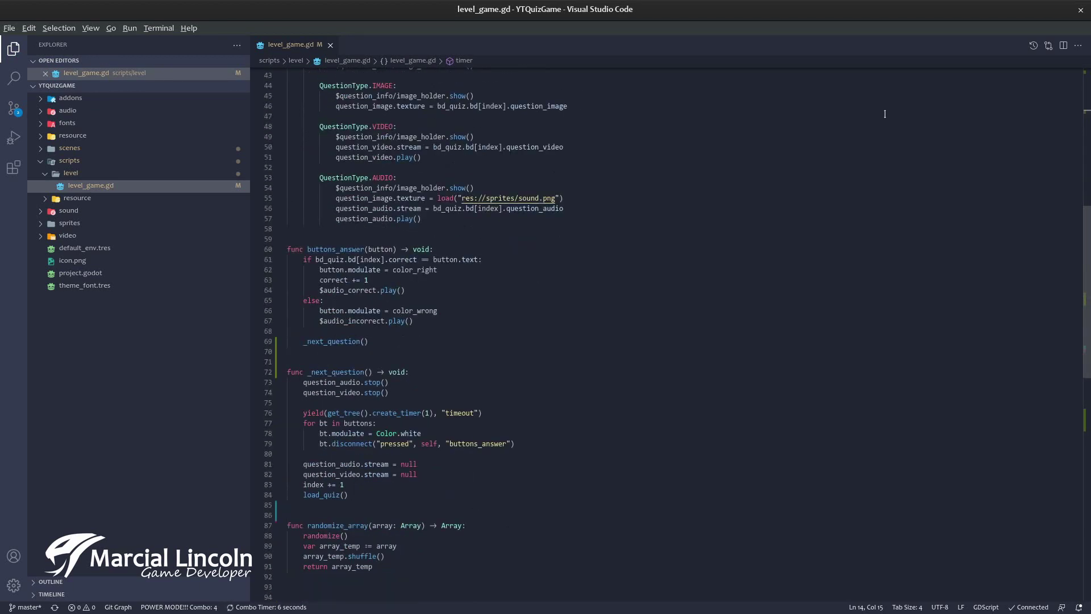
key("alt+Tab")
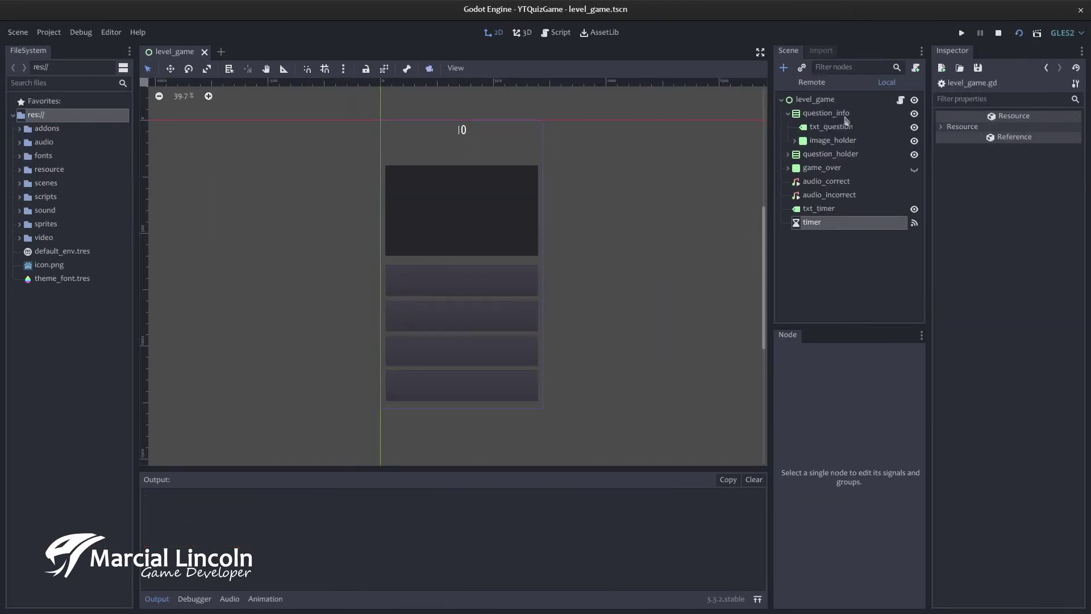
Run the project with F5 and watch the countdown pass zero to -4, then close it.
key("F5")
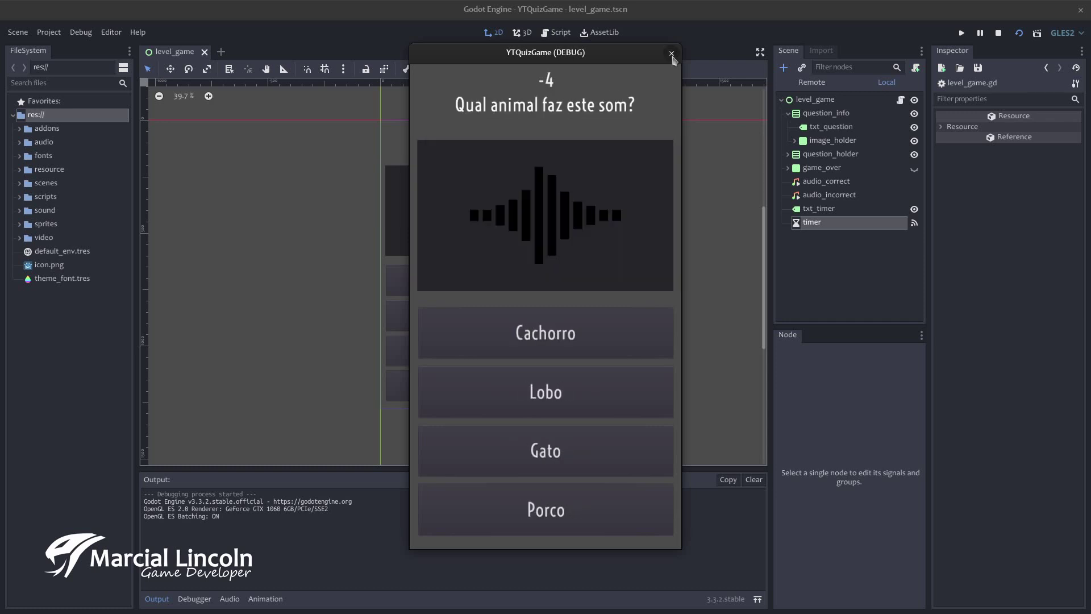
left_click(671, 53)
key("alt+Tab")
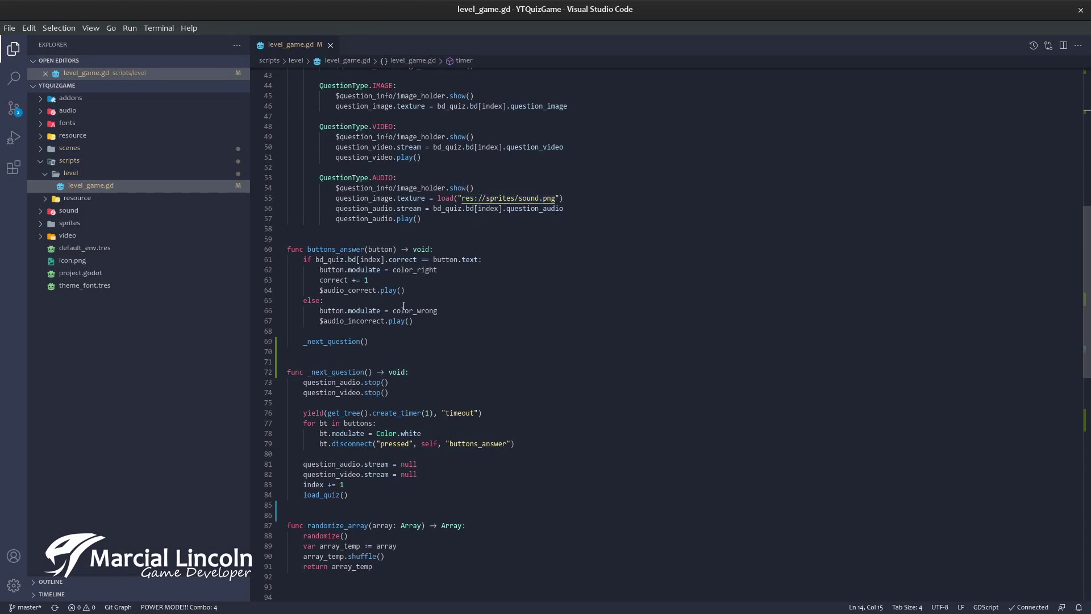
Add 'timer = 10' after question_video.stop() in _next_question and save.
scroll(403, 279, "down", 5)
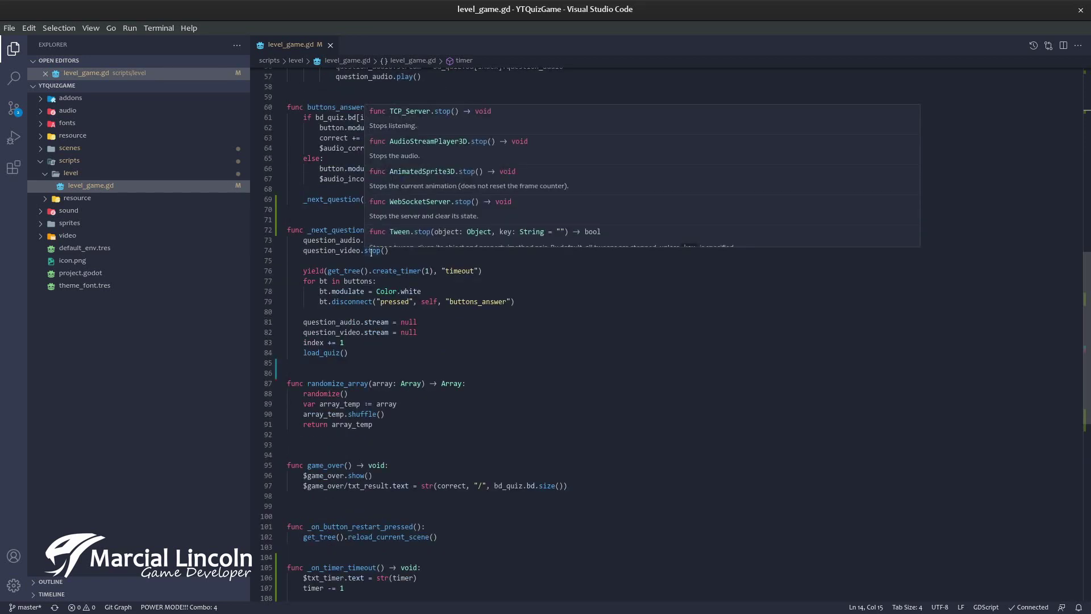
left_click(407, 251)
key("Return")
type("ti")
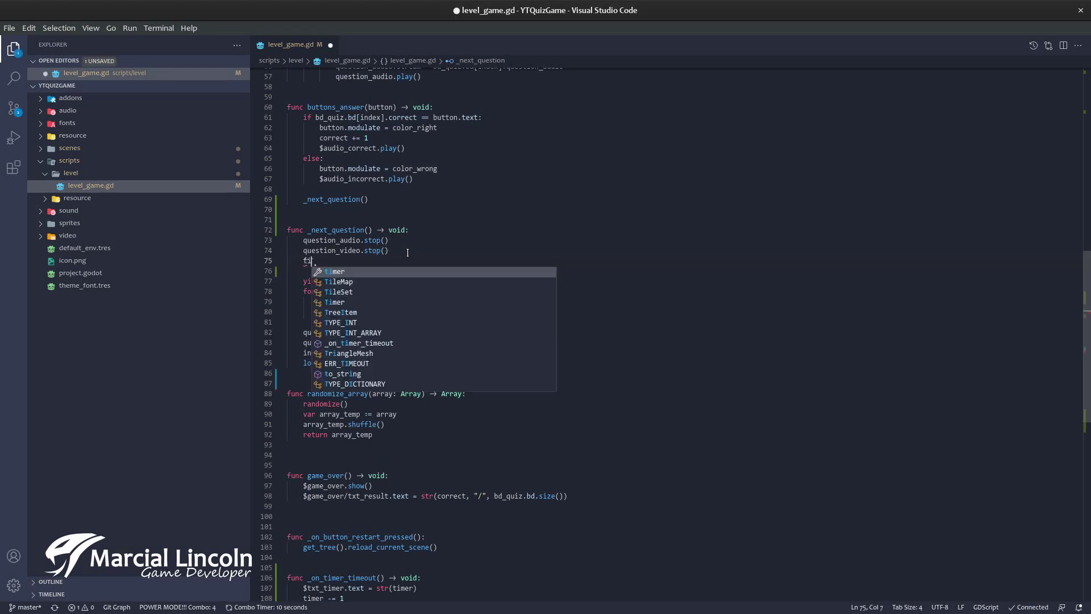
type("mer = 0")
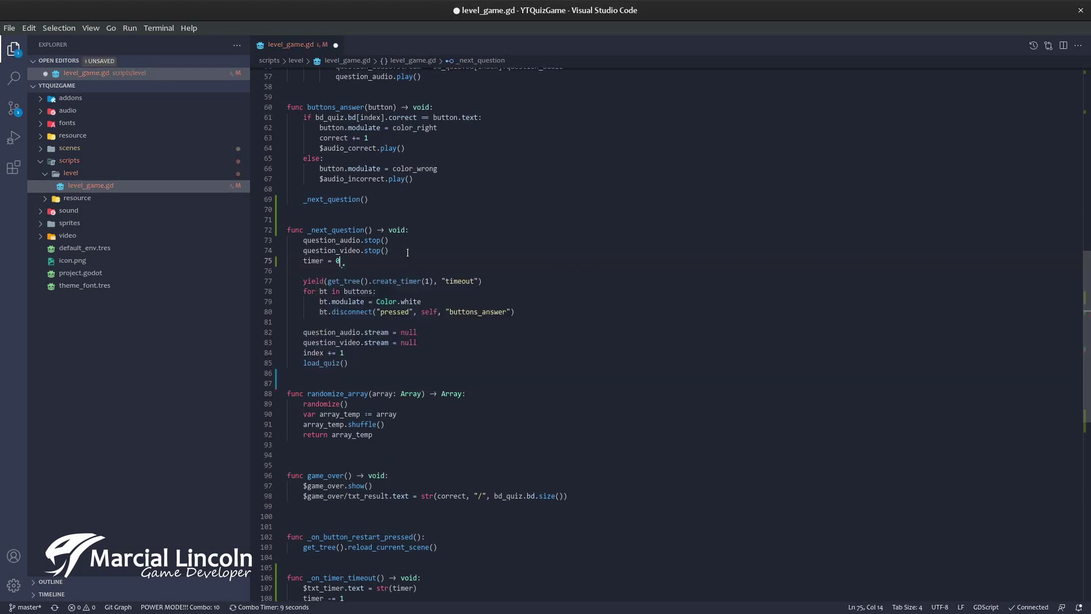
key("BackSpace")
type("10")
scroll(398, 250, "down", 2)
scroll(398, 250, "down", 3)
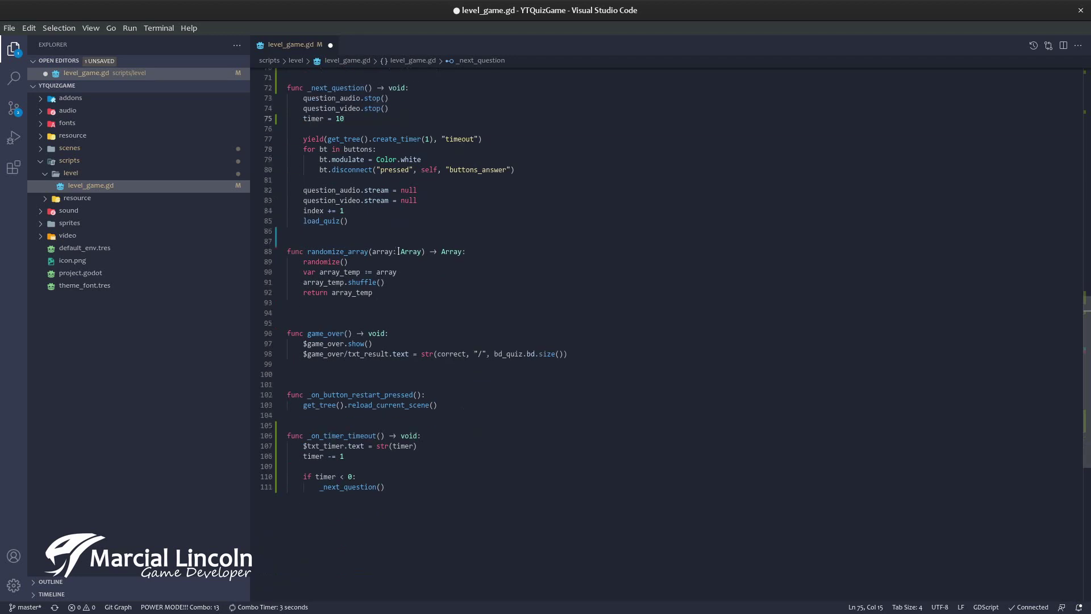
left_click(481, 284)
key("ctrl+s")
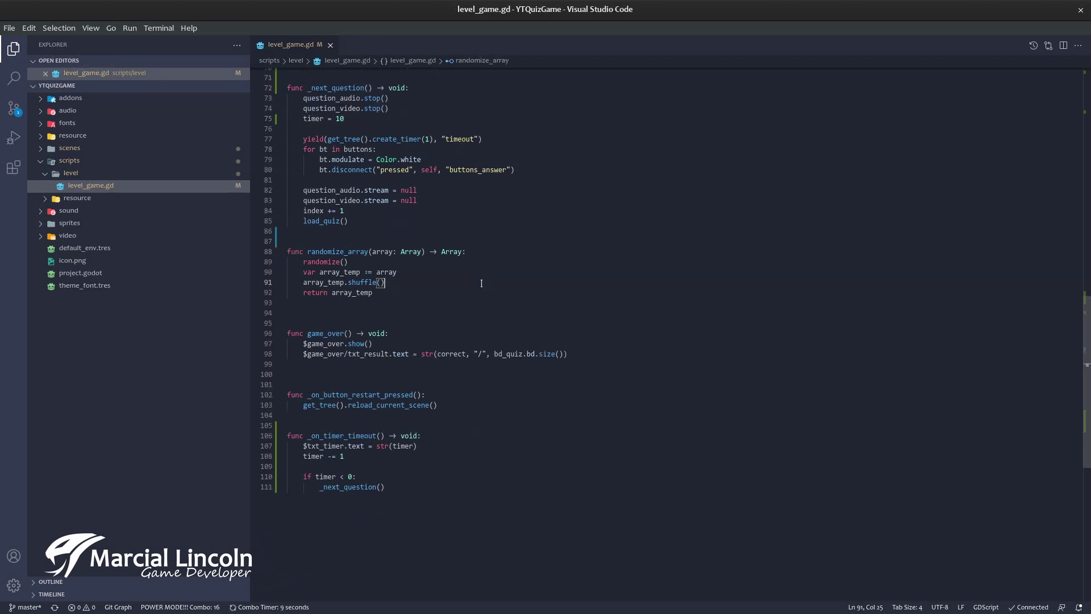
scroll(480, 284, "up", 4)
key("alt+Tab")
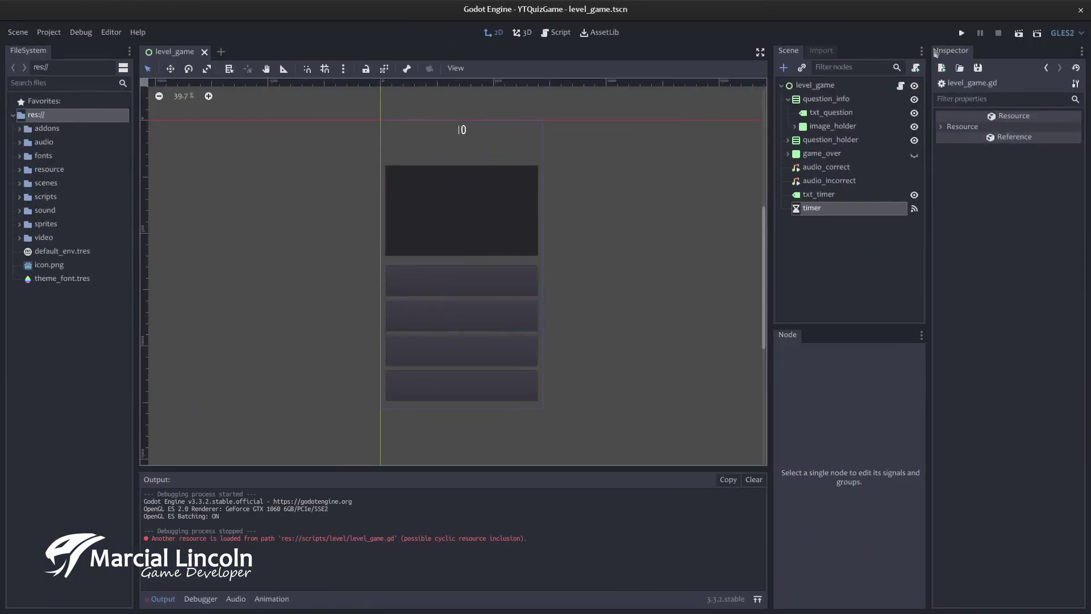
left_click(1019, 33)
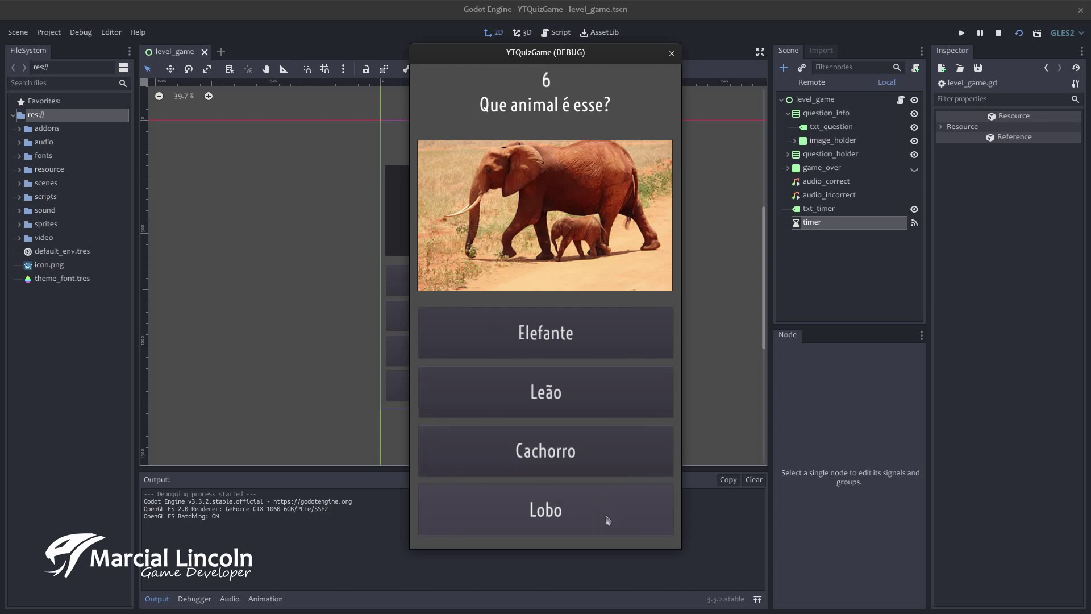
left_click(594, 334)
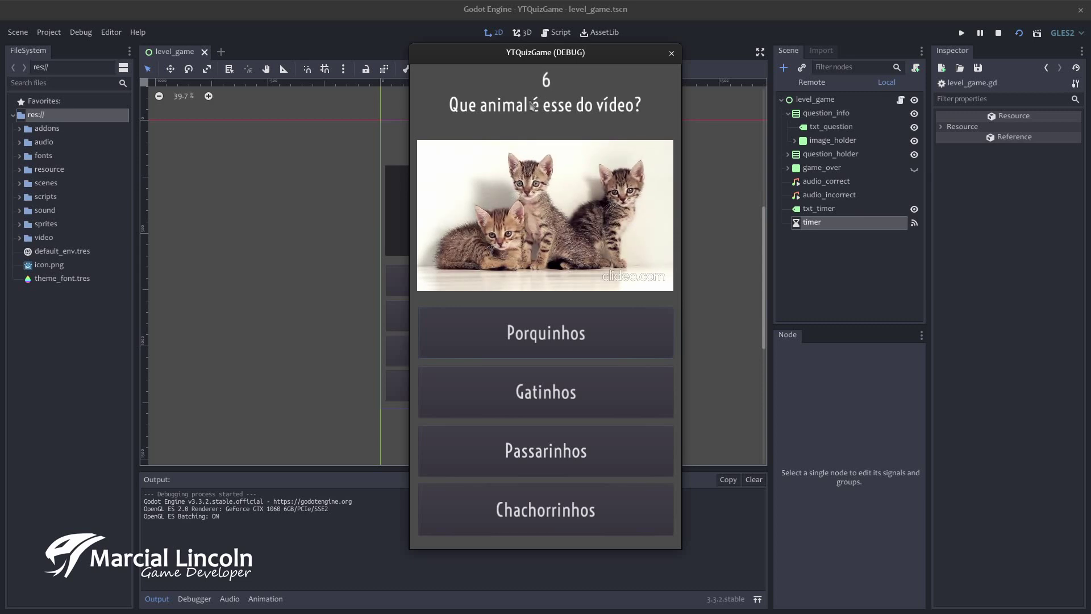
left_click(571, 398)
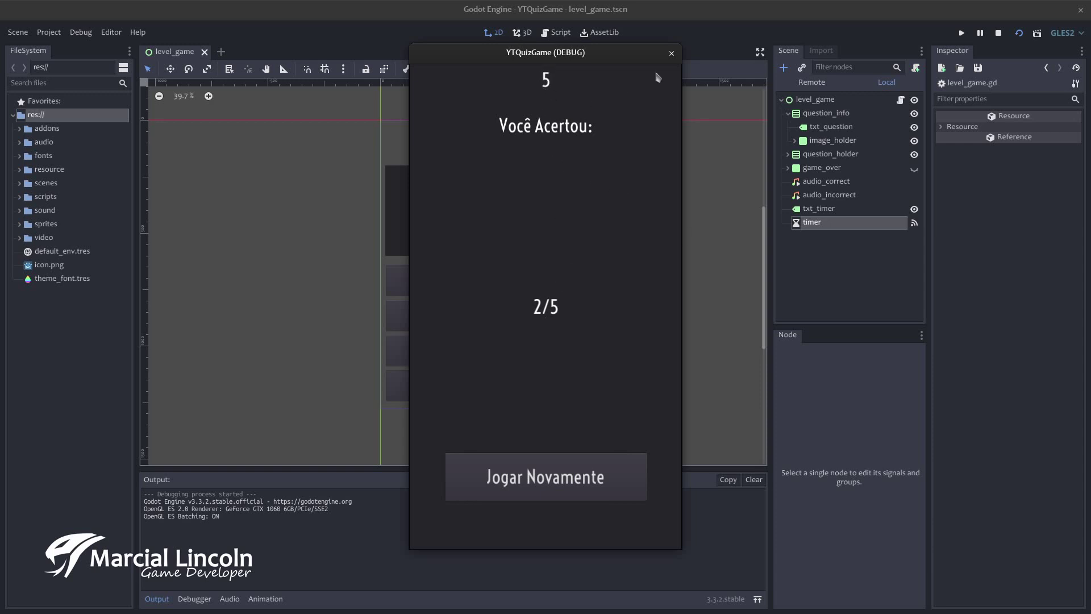
Close the running game and return to level_game.gd, scrolling to the game_over() function.
left_click(672, 54)
key("alt+Tab")
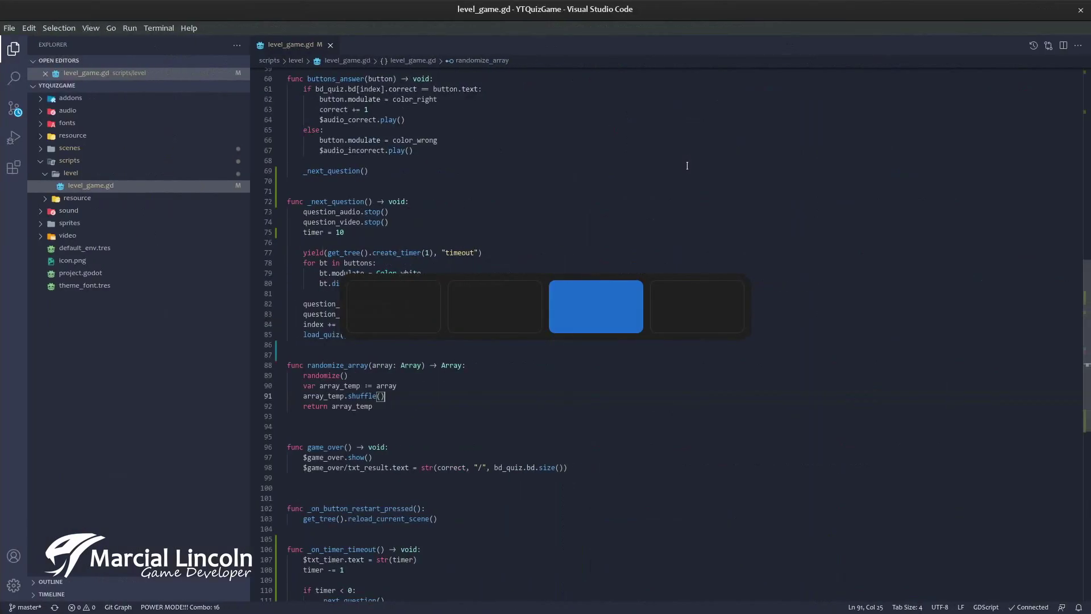
scroll(545, 251, "up", 5)
scroll(542, 251, "up", 5)
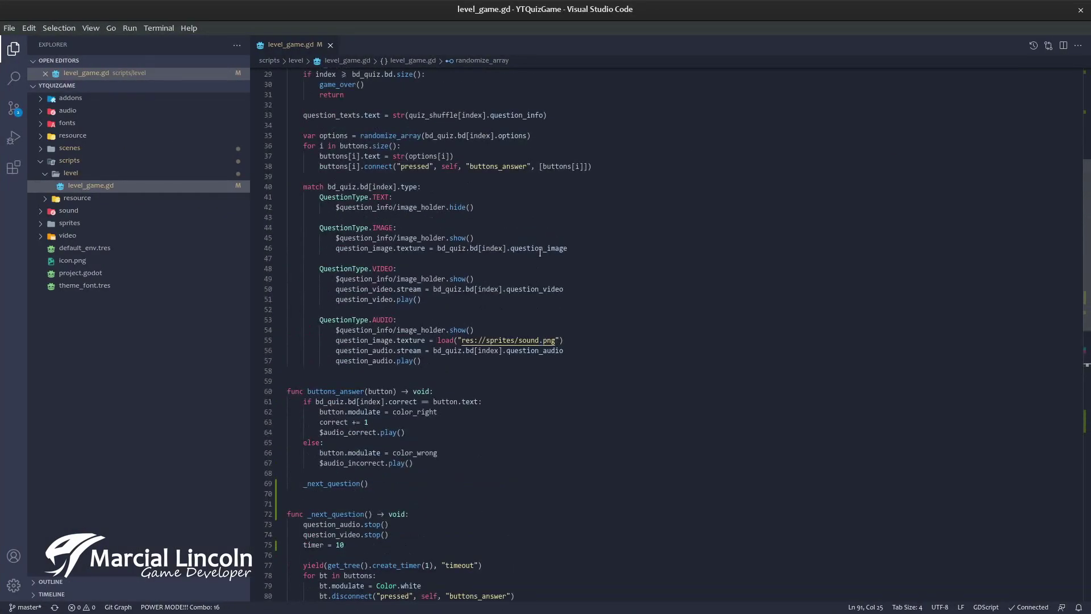
scroll(541, 252, "up", 6)
scroll(540, 253, "up", 1)
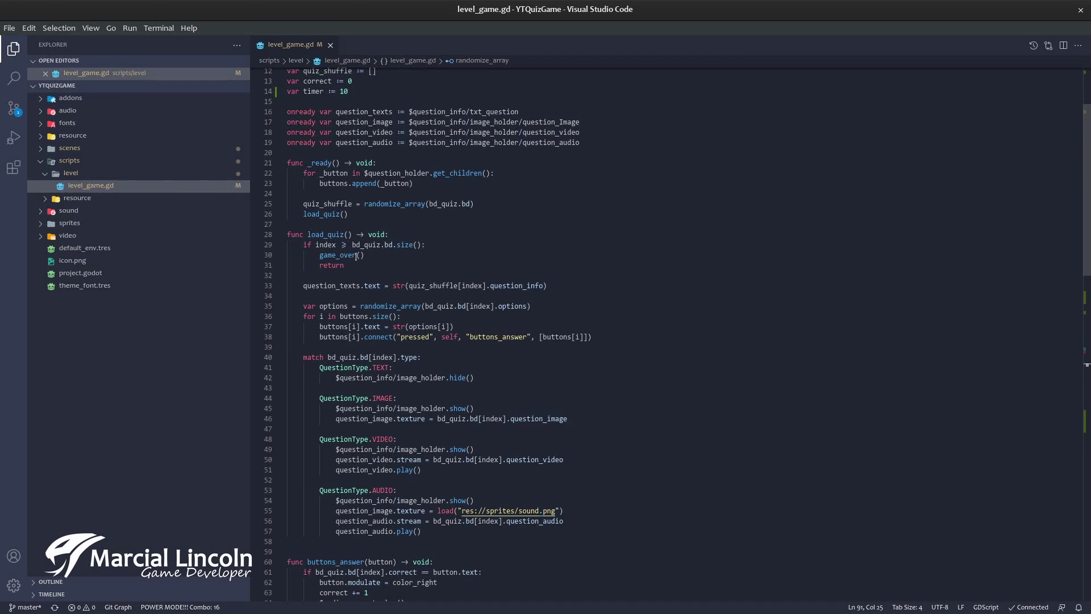
scroll(432, 258, "down", 3)
scroll(454, 259, "down", 3)
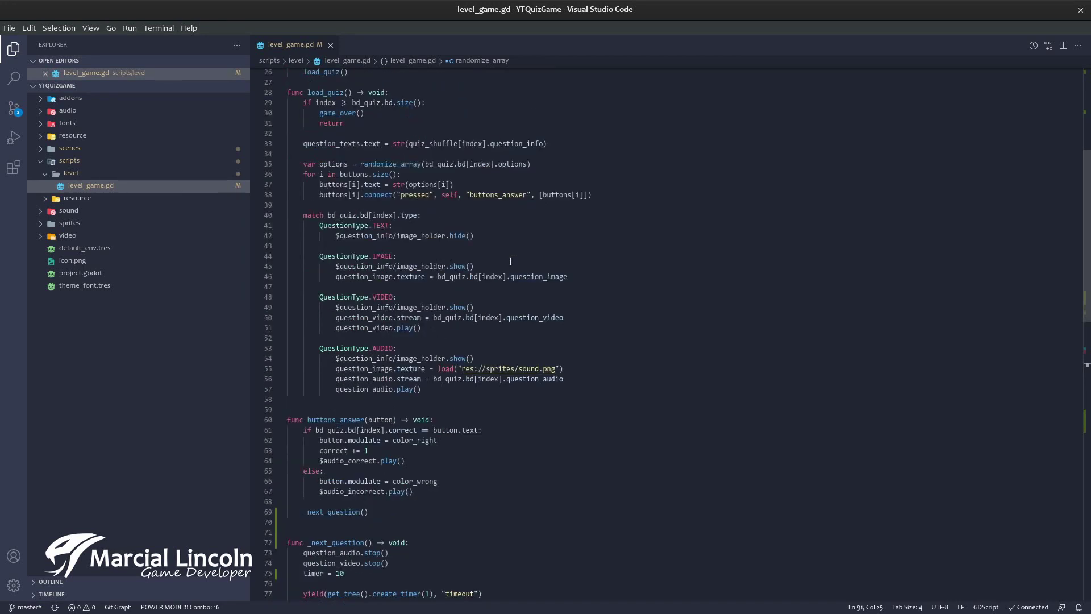
scroll(483, 260, "down", 4)
scroll(511, 260, "down", 5)
scroll(510, 261, "down", 3)
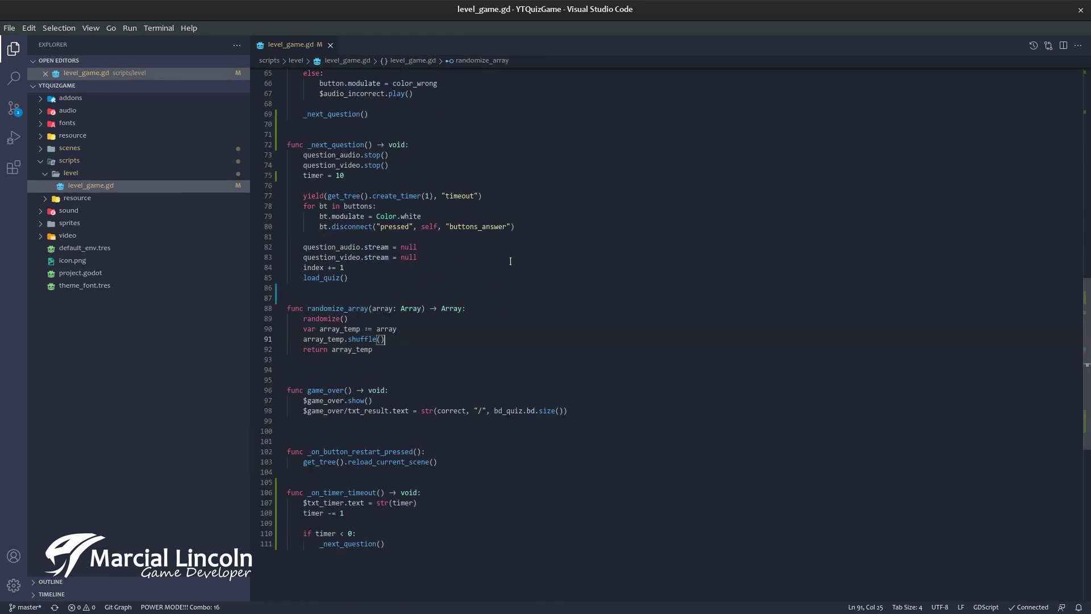
scroll(511, 260, "down", 2)
scroll(483, 296, "down", 2)
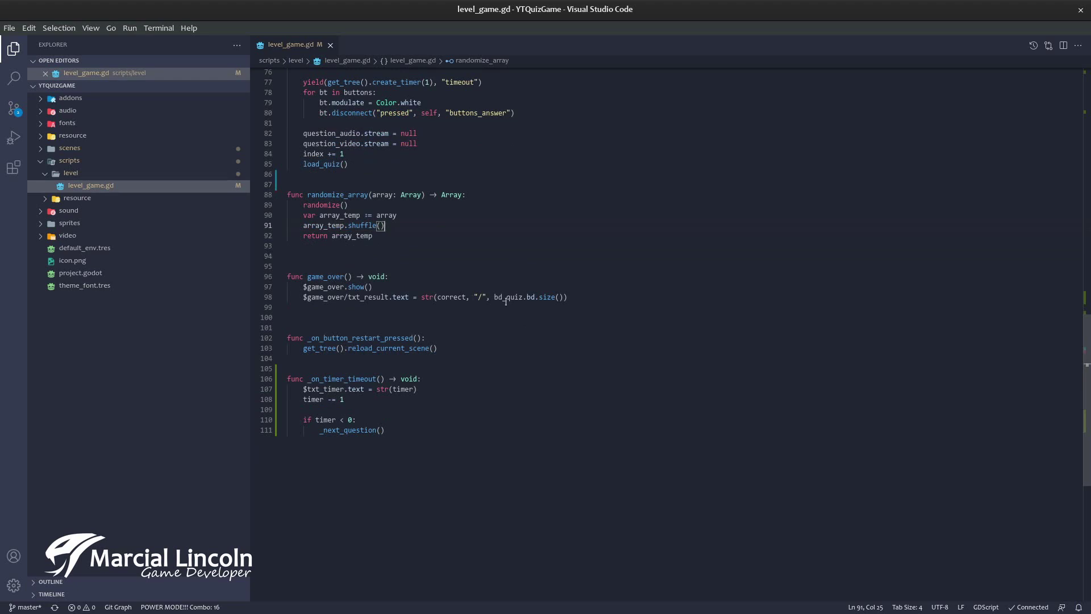
Add a new line '$timer.stop()' at the end of game_over().
left_click(574, 293)
key("Return")
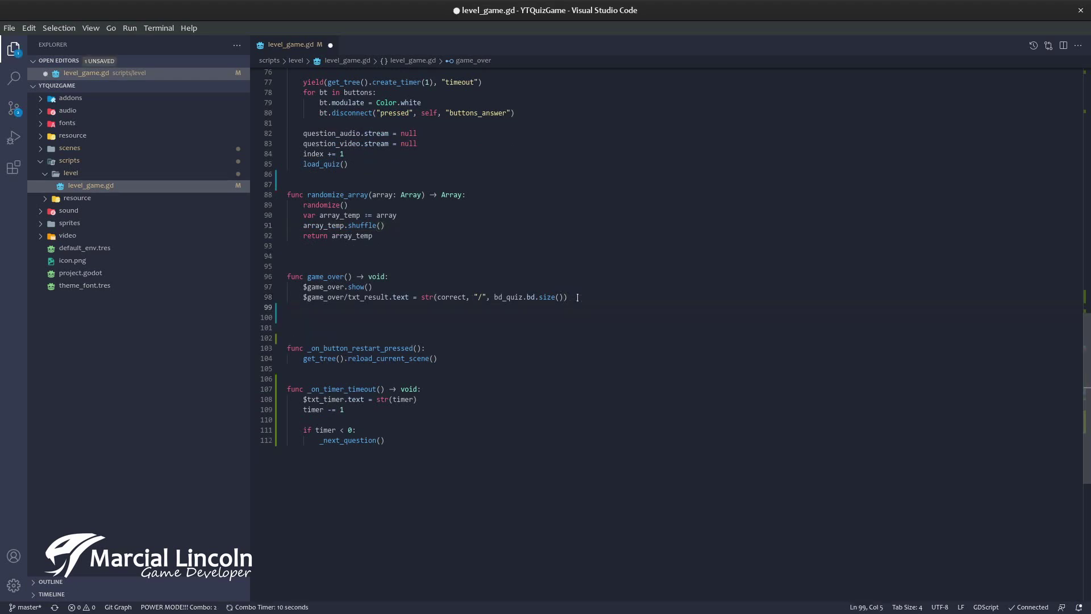
type("$")
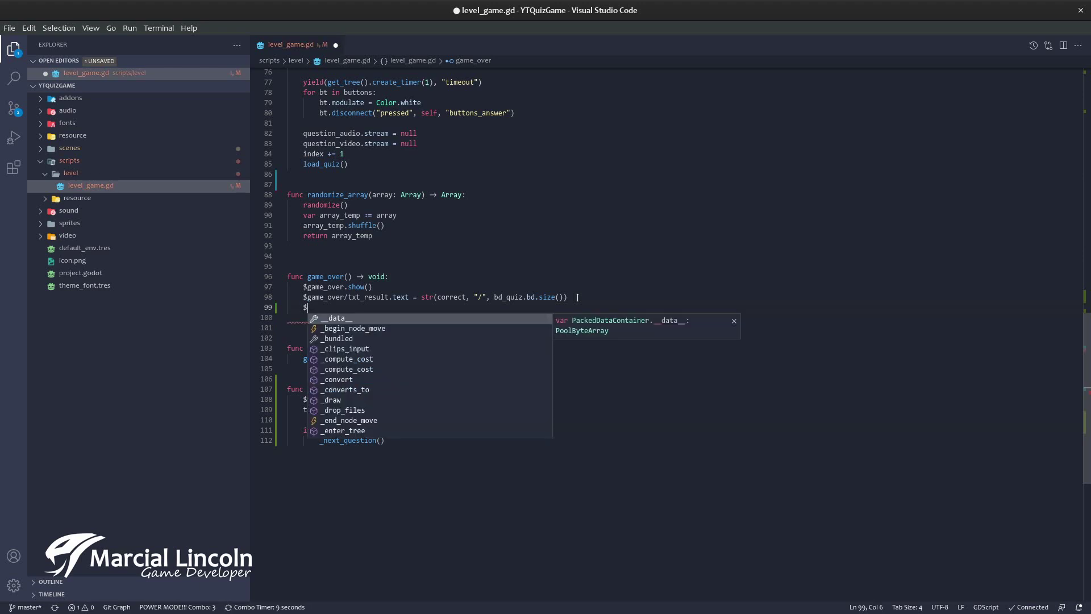
type("timer.")
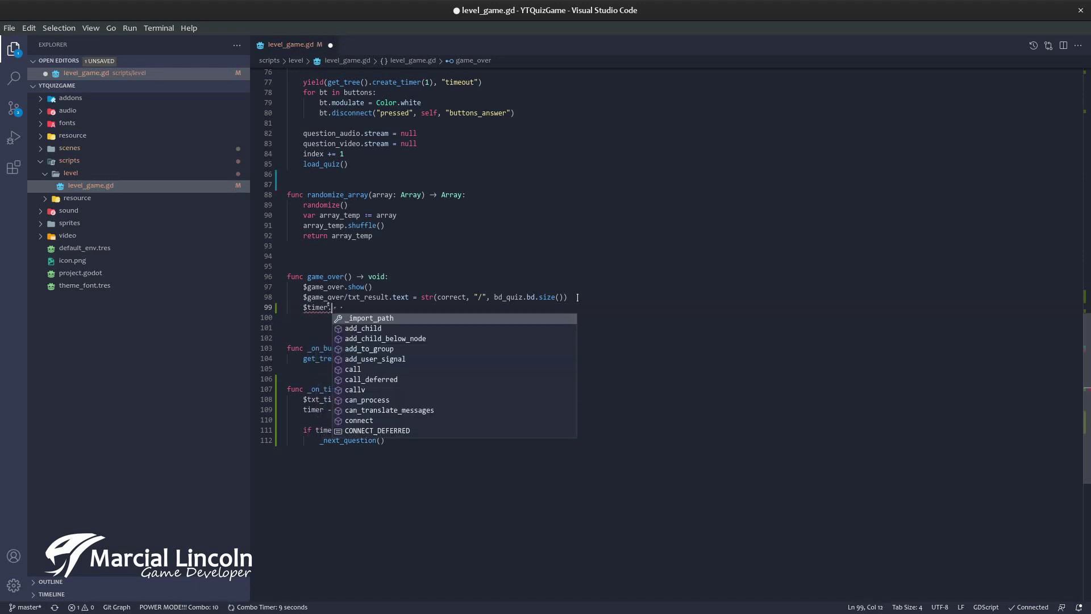
type("to")
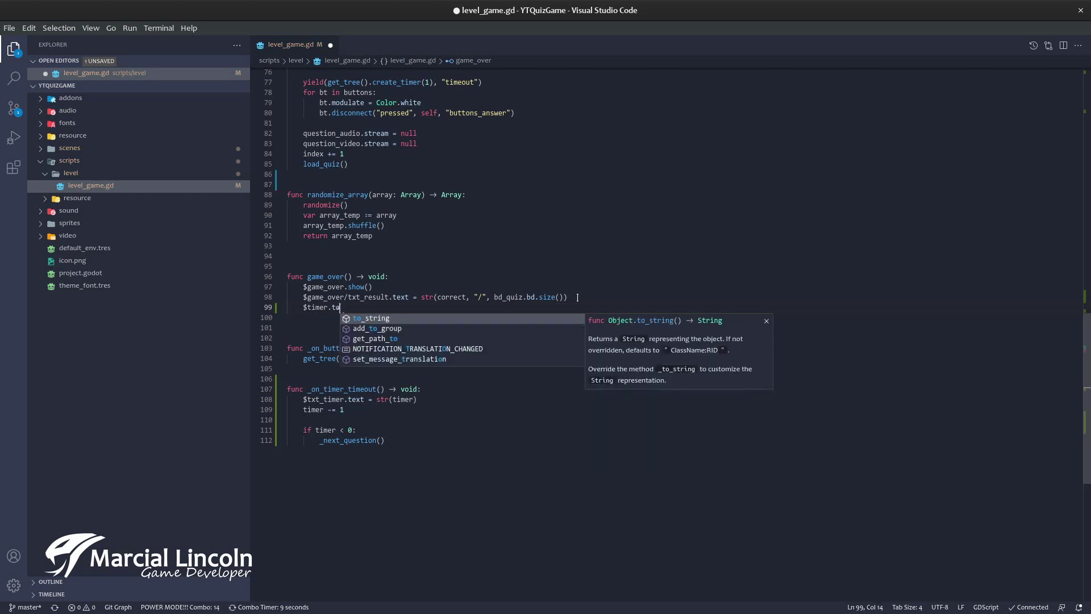
key("BackSpace")
key("BackSpace")
type("stop()")
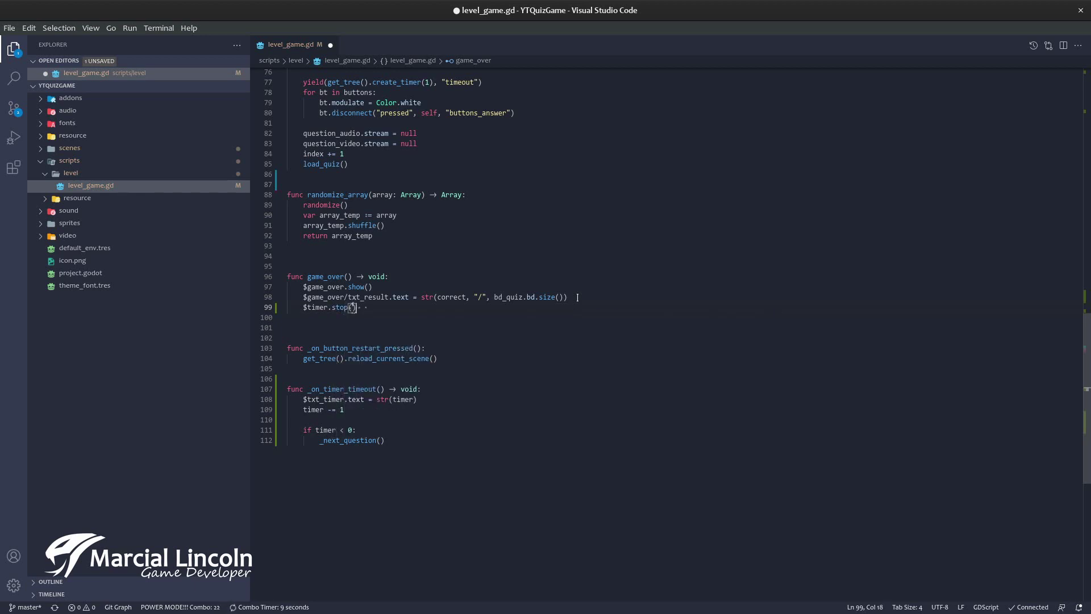
Add '$txt_timer.hide()' on the line below and save level_game.gd.
key("Return")
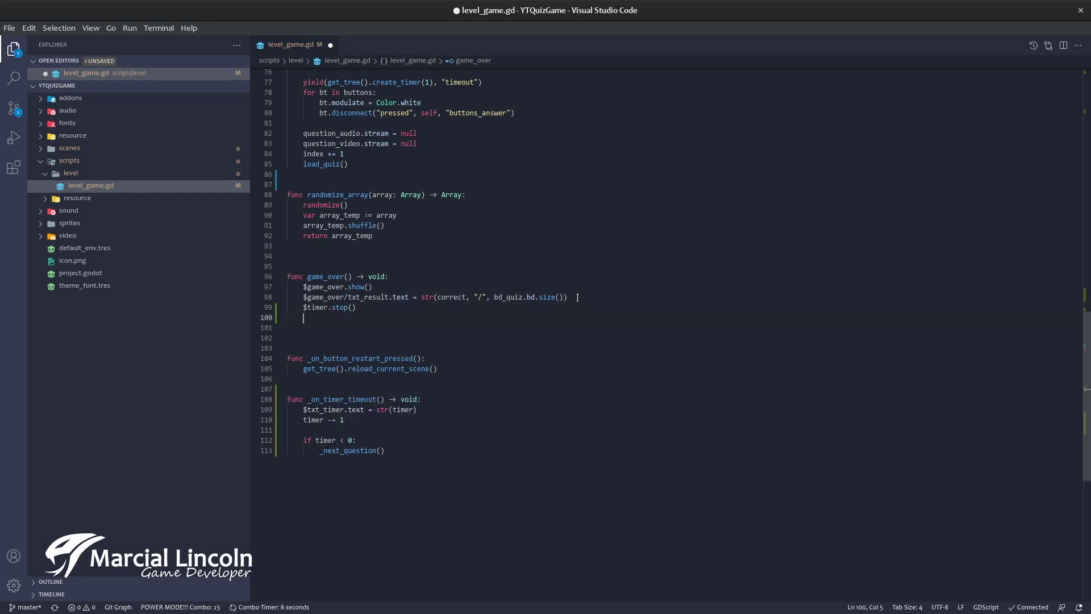
type("$timer")
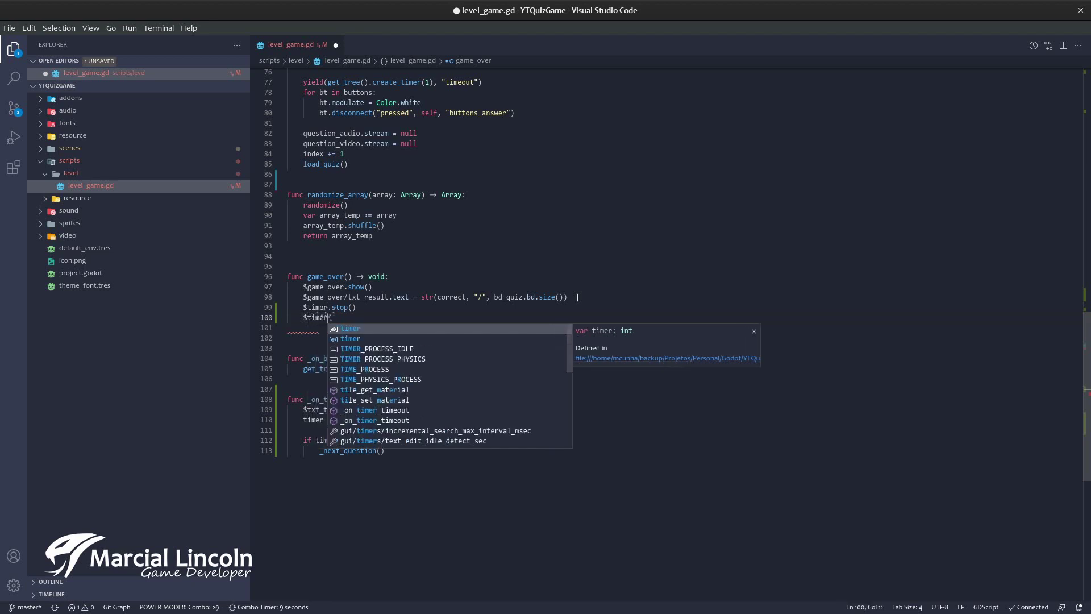
type("m")
key("BackSpace")
key("BackSpace")
type("tt")
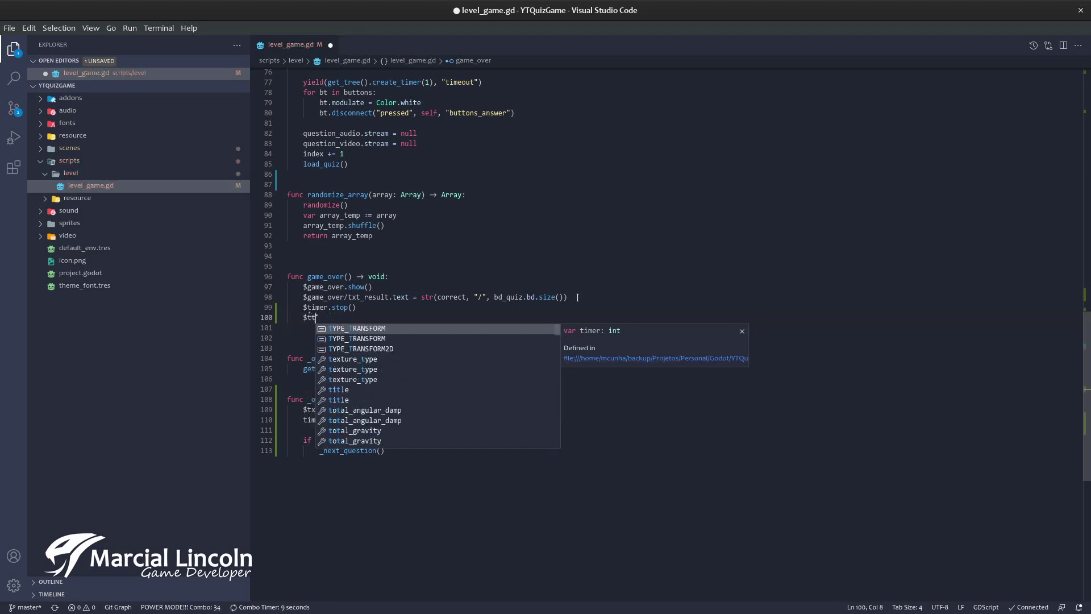
key("BackSpace")
type("i")
key("BackSpace")
type("t")
key("BackSpace")
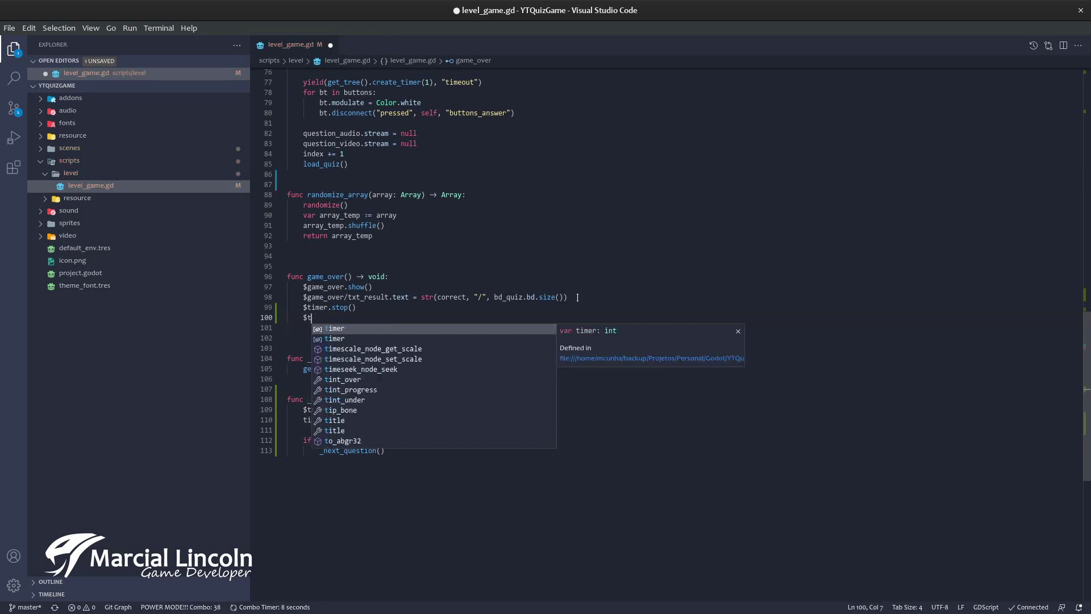
type("xt_timer")
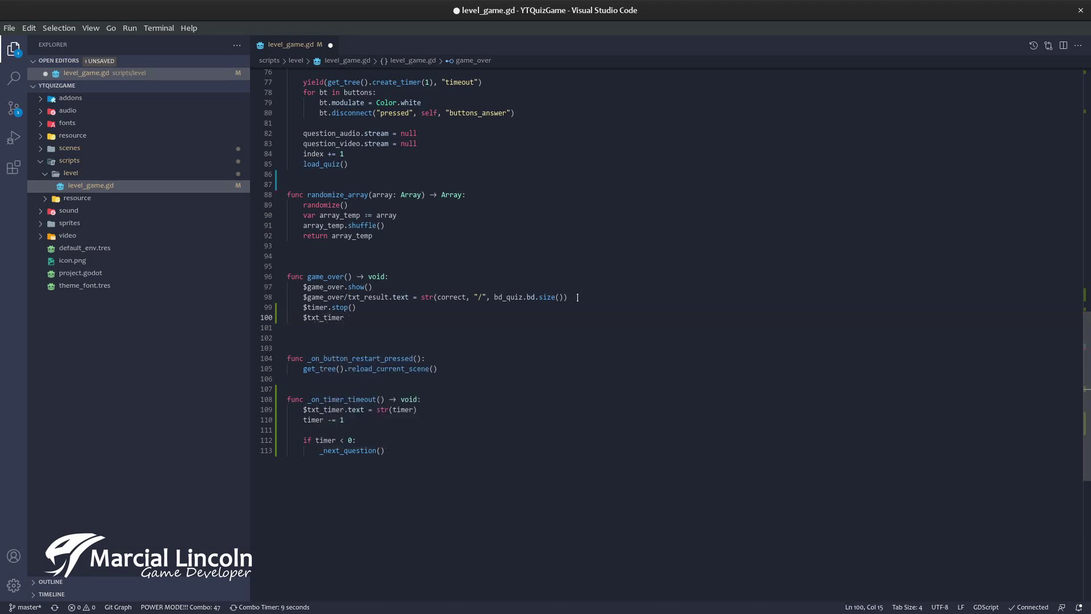
type(".hide")
type("()")
key("ctrl+s")
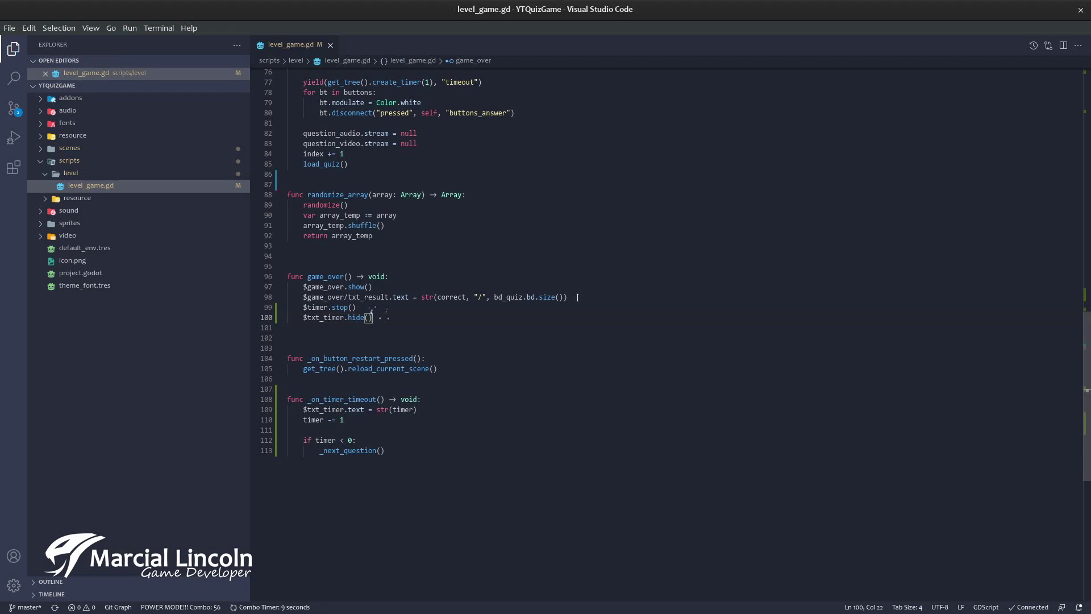
left_click(577, 297)
scroll(435, 334, "up", 2)
scroll(437, 334, "up", 2)
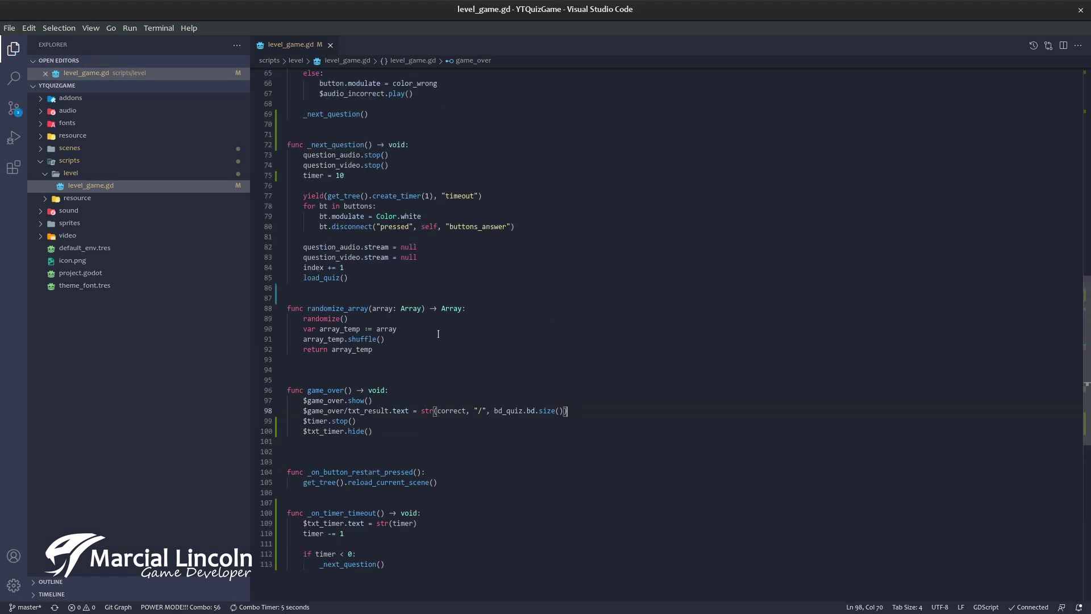
scroll(438, 334, "up", 3)
scroll(438, 333, "up", 3)
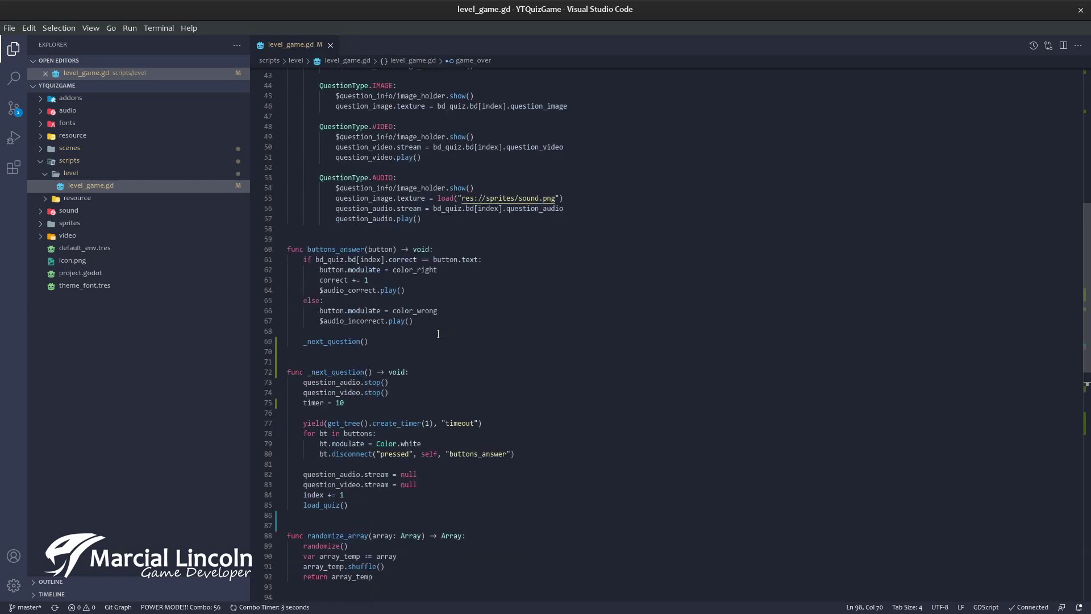
scroll(438, 333, "up", 3)
scroll(438, 333, "up", 3)
scroll(439, 334, "up", 2)
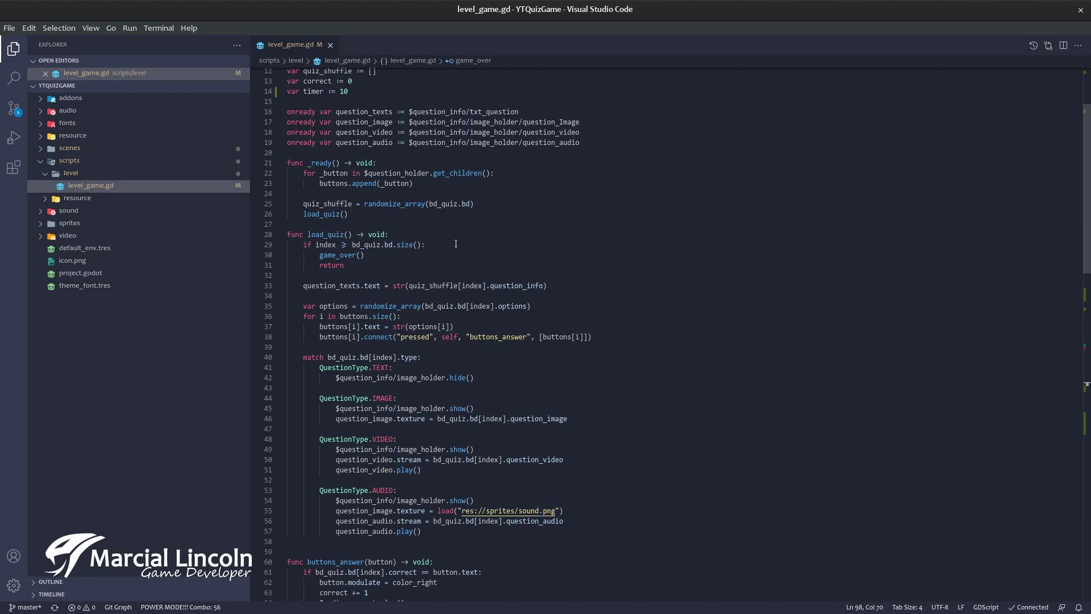
scroll(456, 243, "down", 5)
scroll(475, 241, "down", 3)
scroll(476, 241, "down", 9)
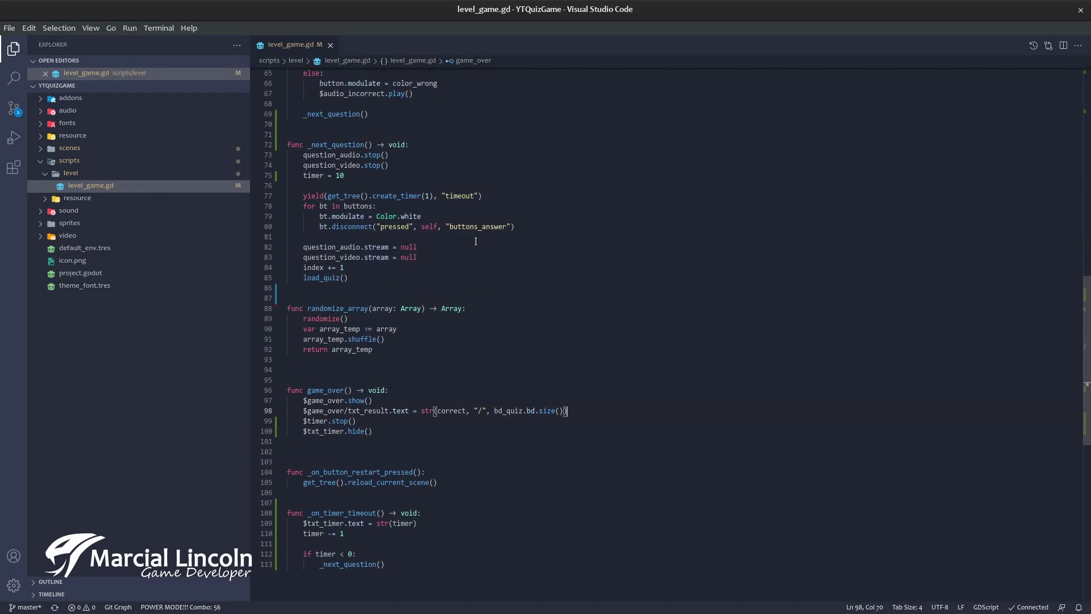
scroll(475, 241, "down", 2)
scroll(358, 307, "down", 2)
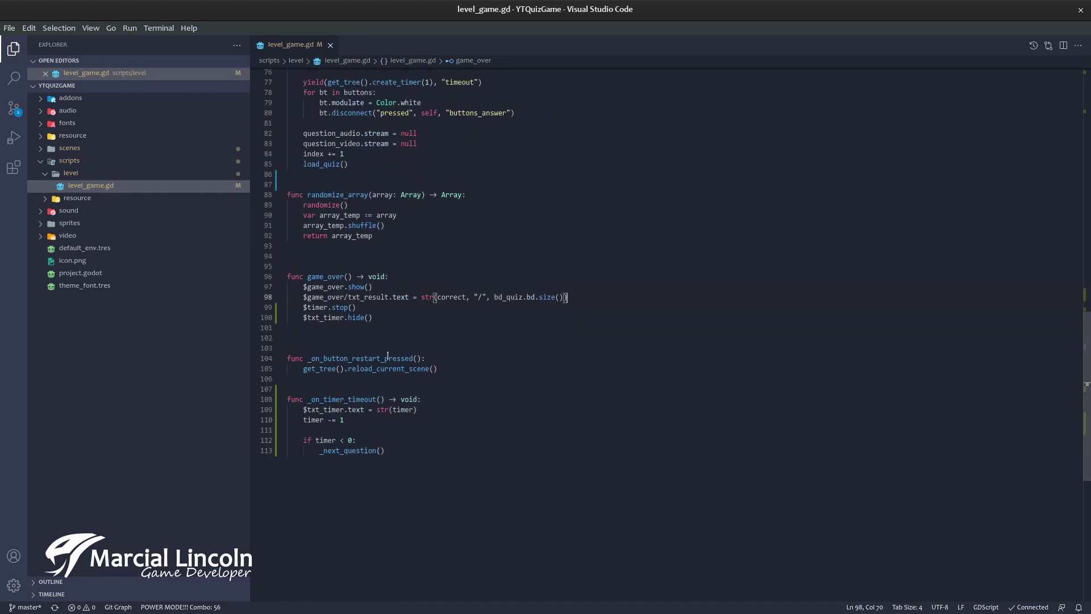
mouse_move(406, 369)
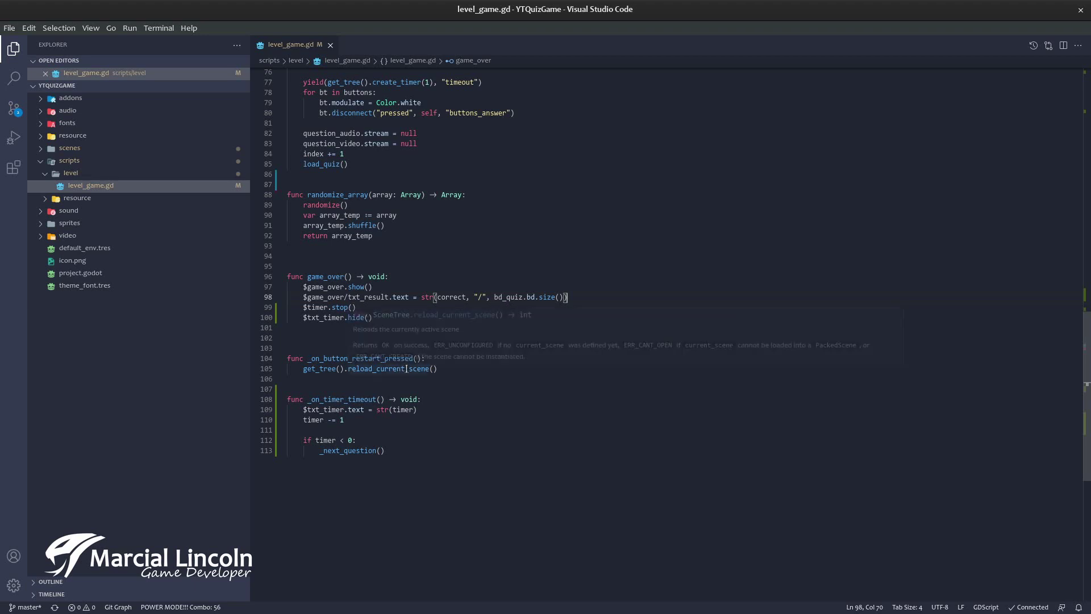
scroll(414, 283, "up", 6)
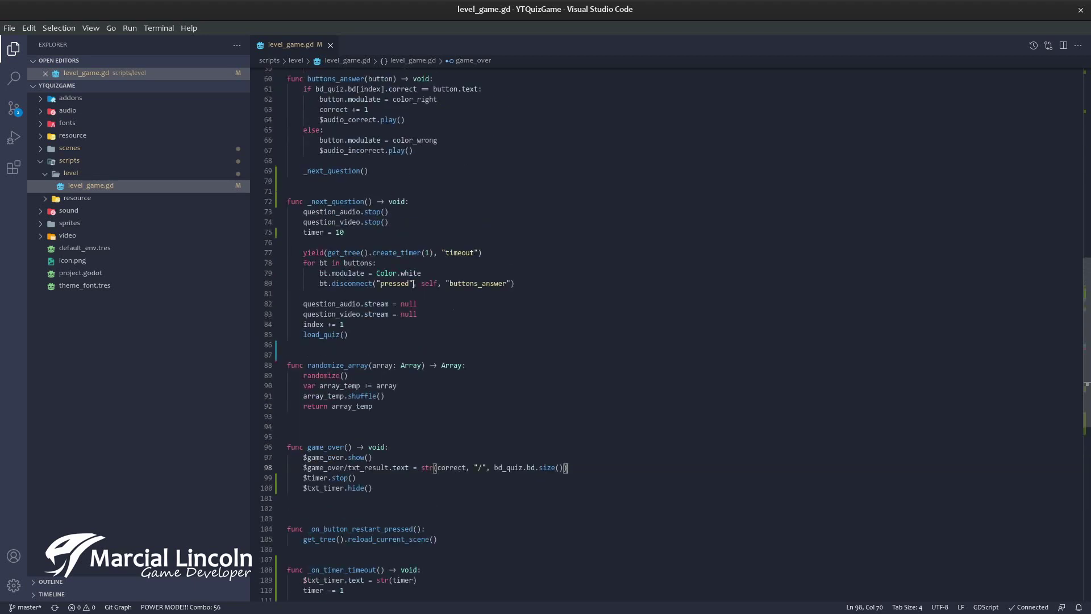
scroll(414, 283, "up", 5)
scroll(512, 278, "up", 2)
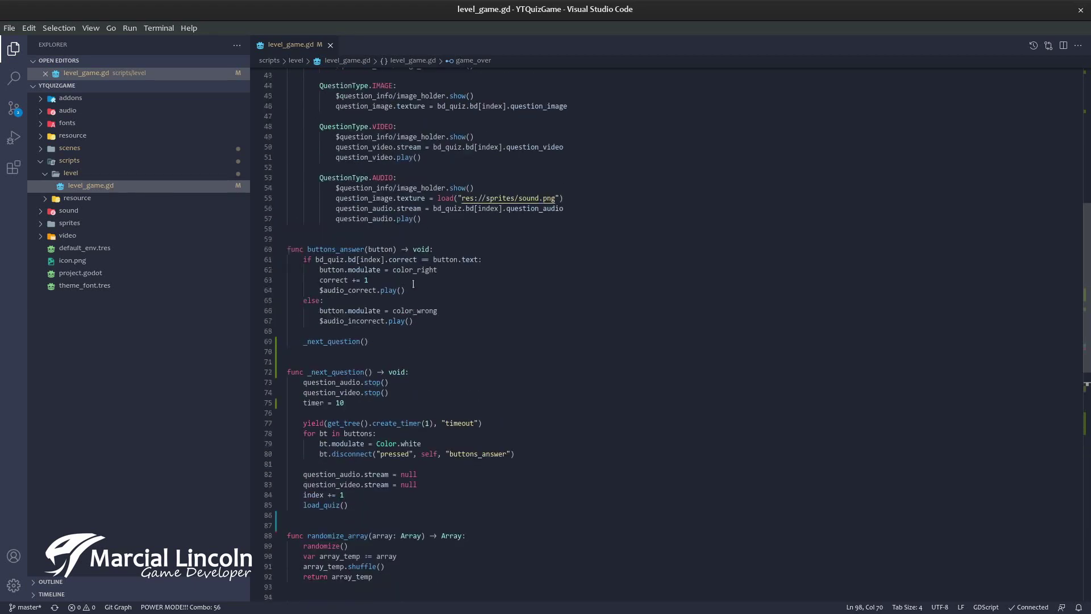
key("alt+Tab")
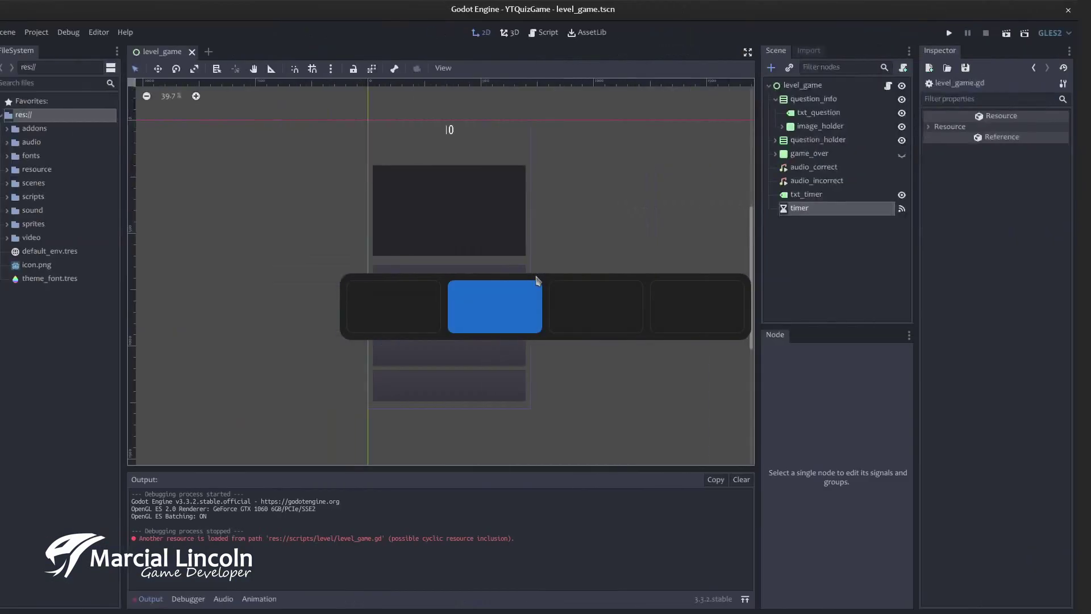
left_click(787, 154)
left_click(827, 196)
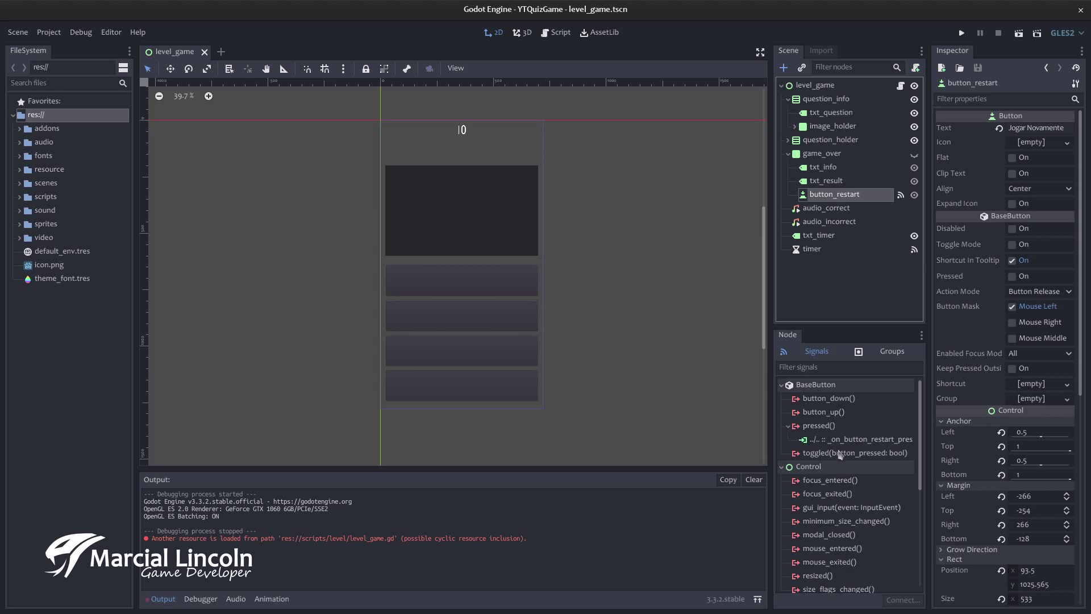
left_click(859, 440)
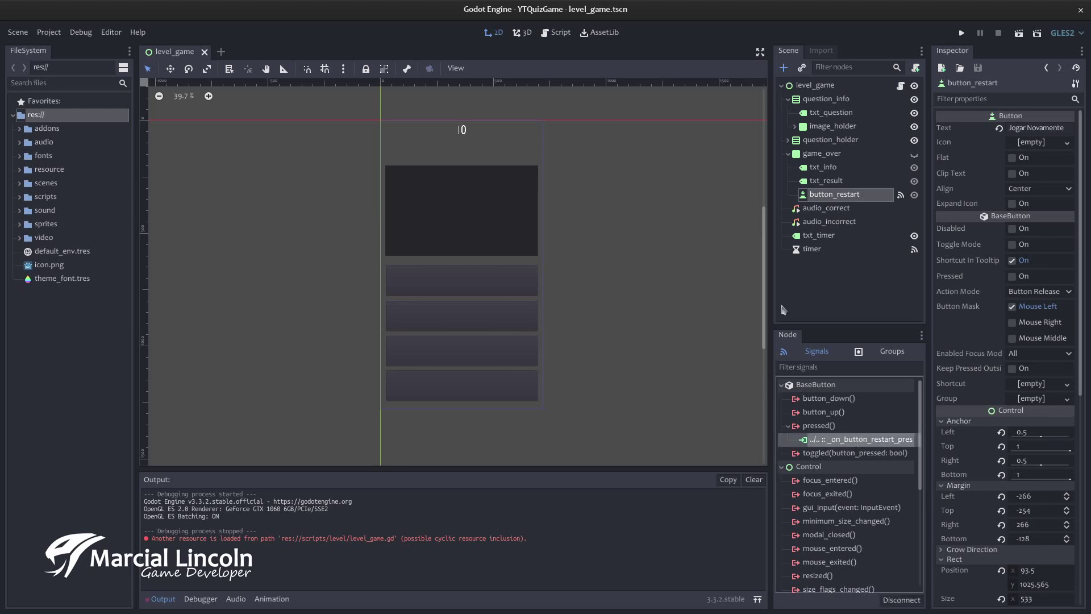
key("alt+Tab")
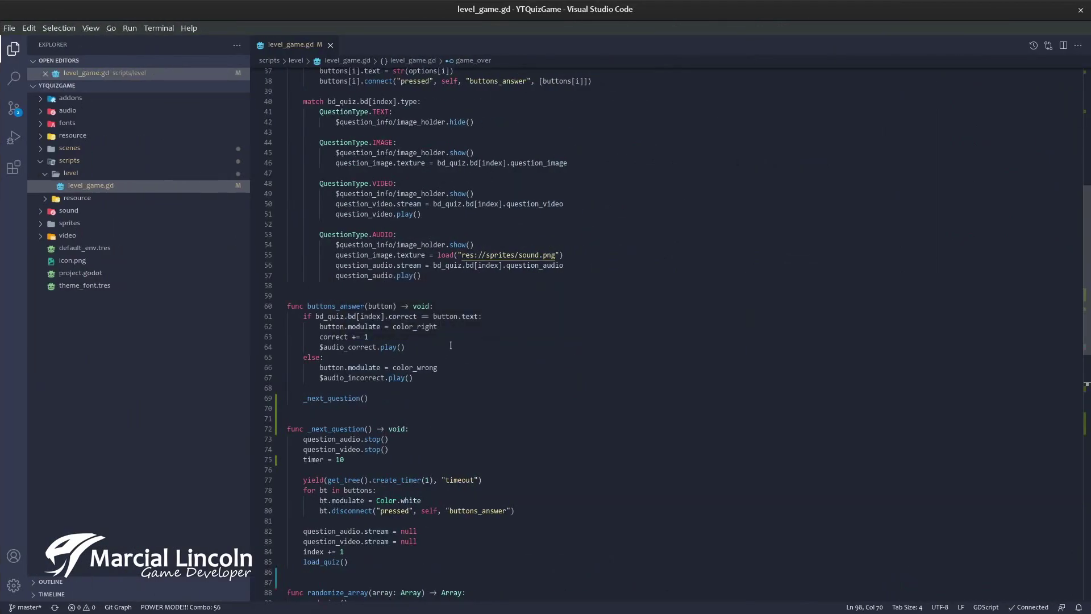
Insert '$txt_timer.show()' as the first line of _on_button_restart_pressed and save level_game.gd.
scroll(450, 346, "down", 3)
scroll(451, 346, "down", 5)
scroll(450, 345, "down", 4)
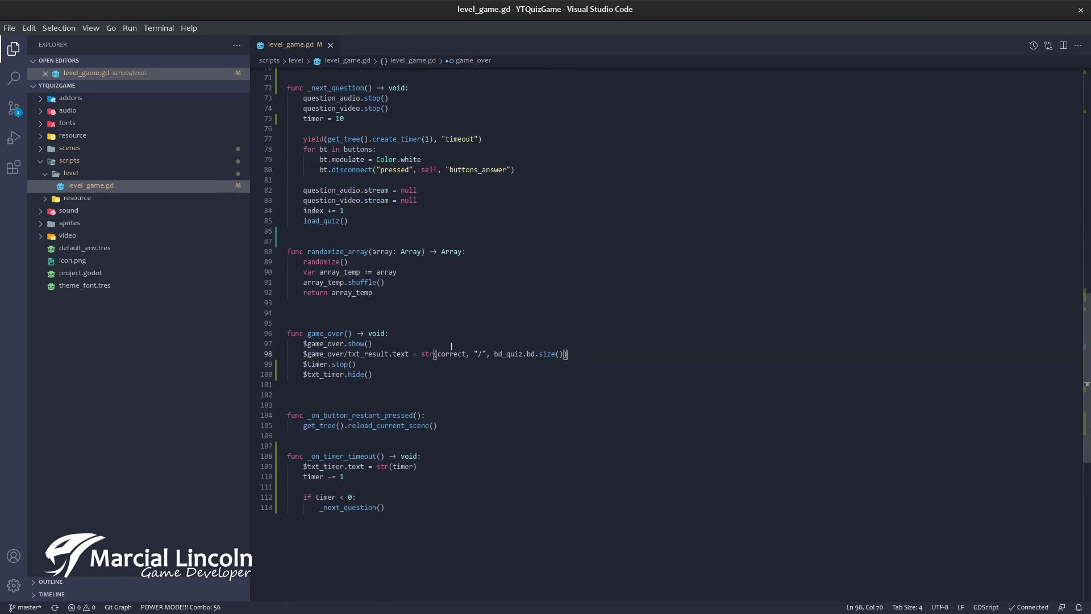
scroll(451, 346, "down", 1)
left_click(442, 387)
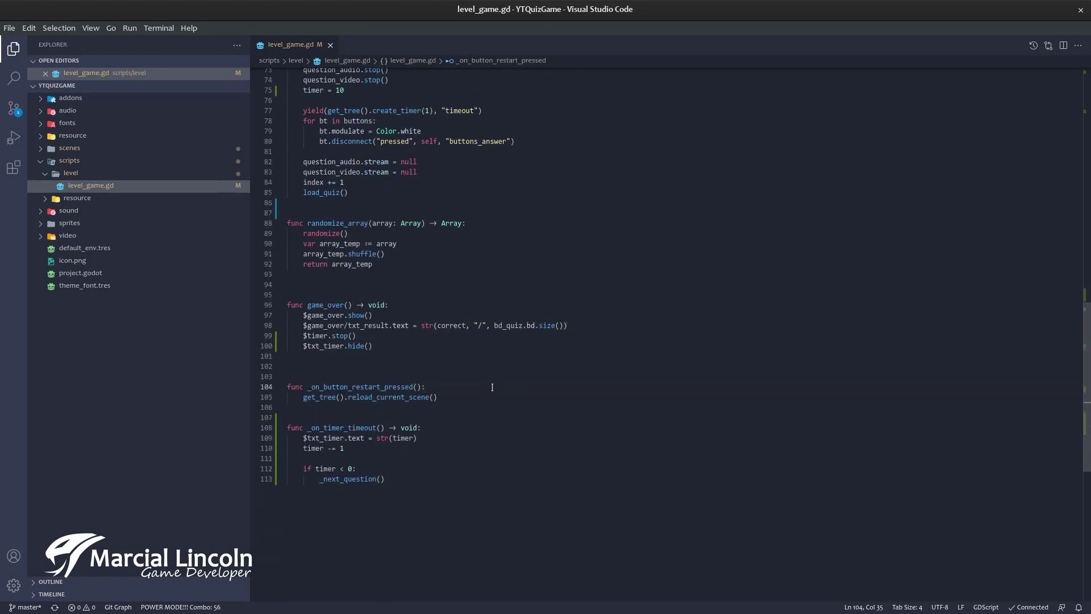
key("Return")
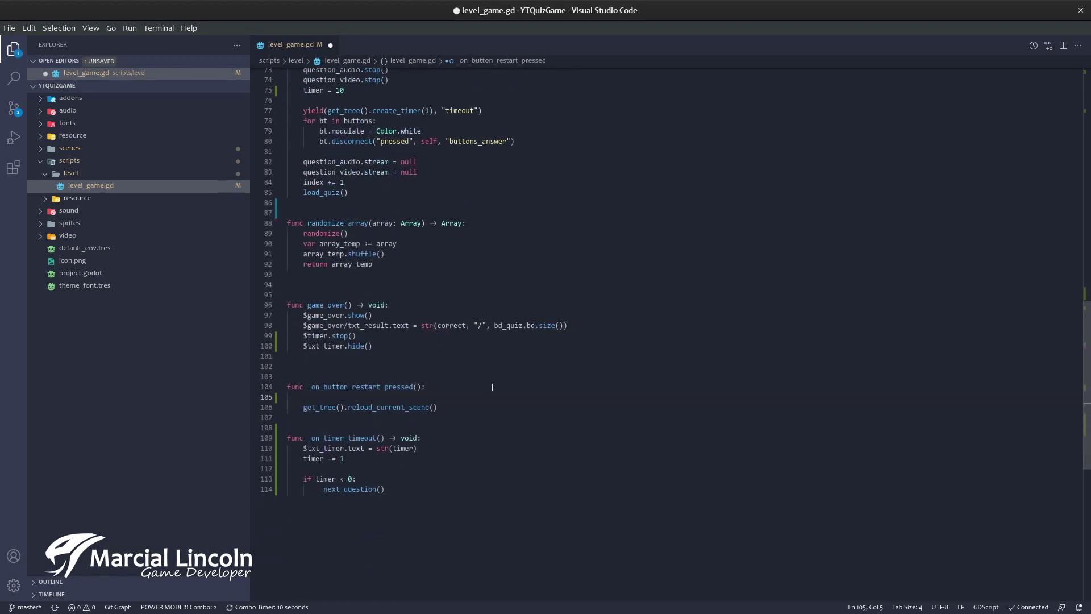
type("$txt")
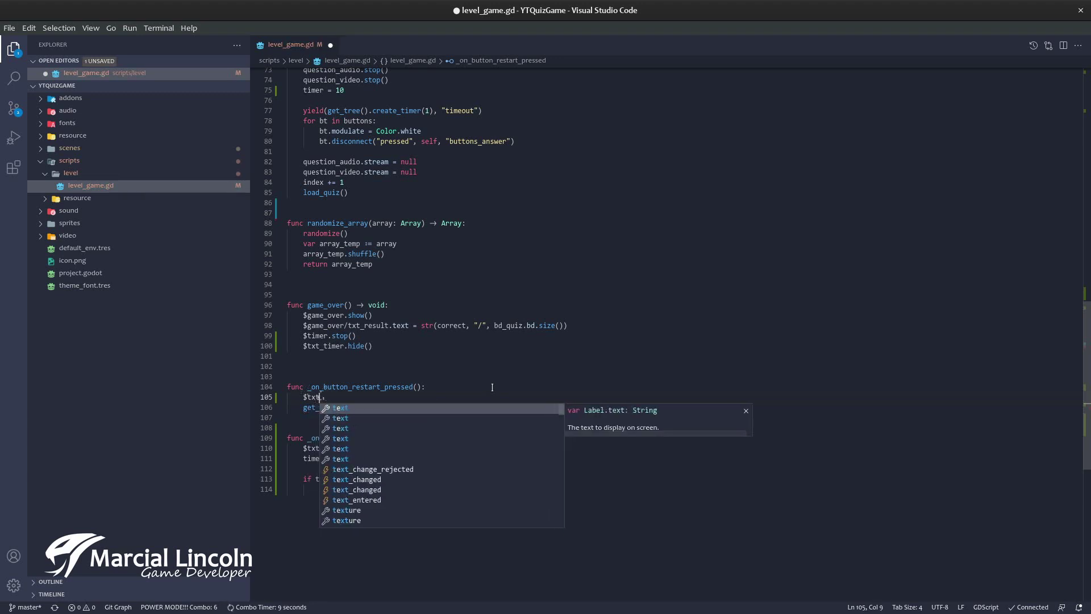
type("_")
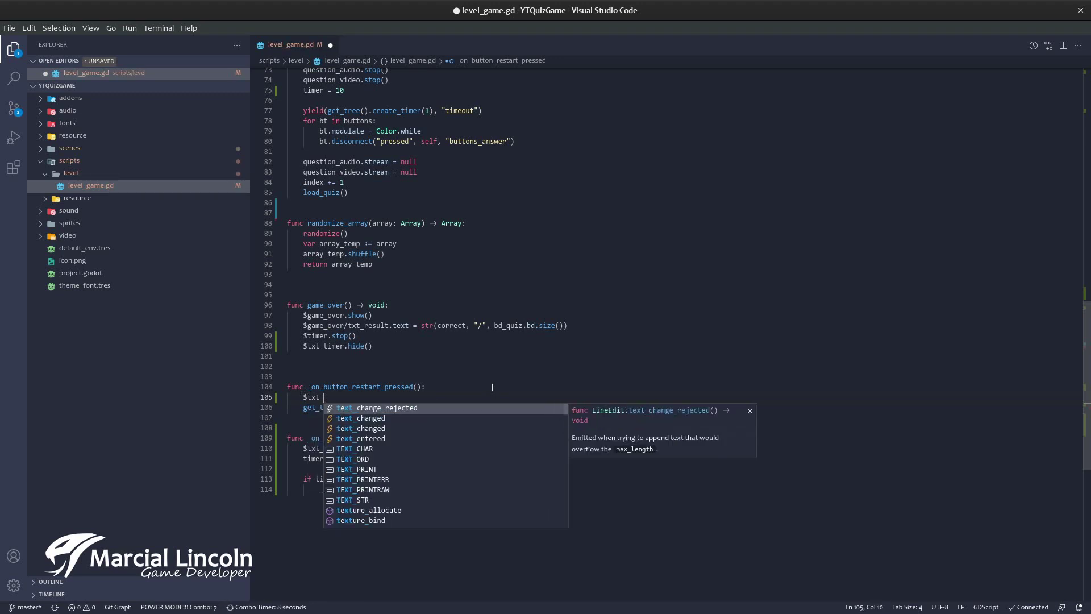
type("timer.")
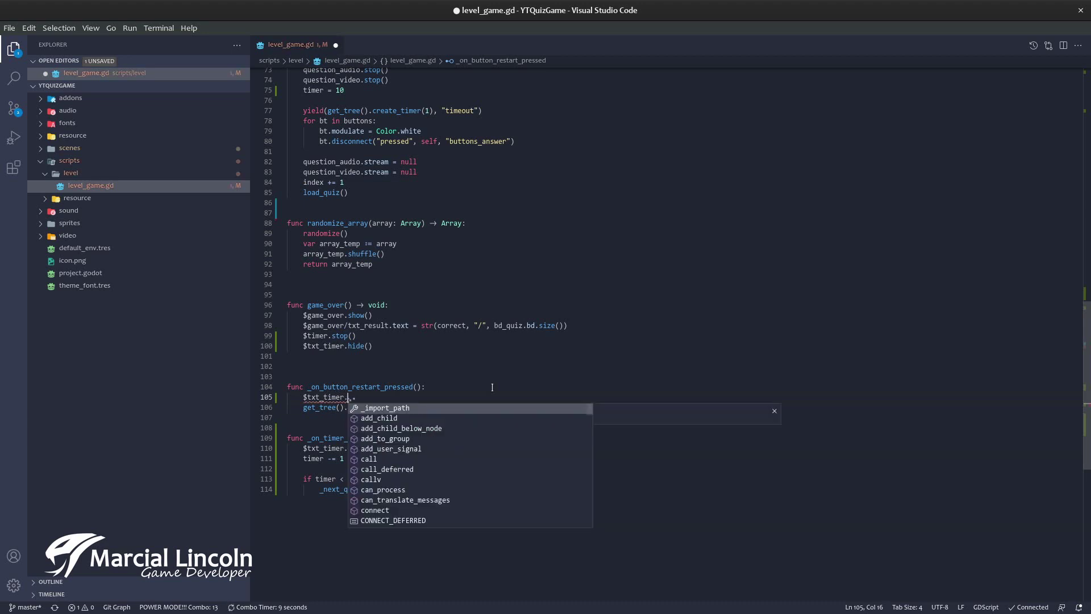
type("show()")
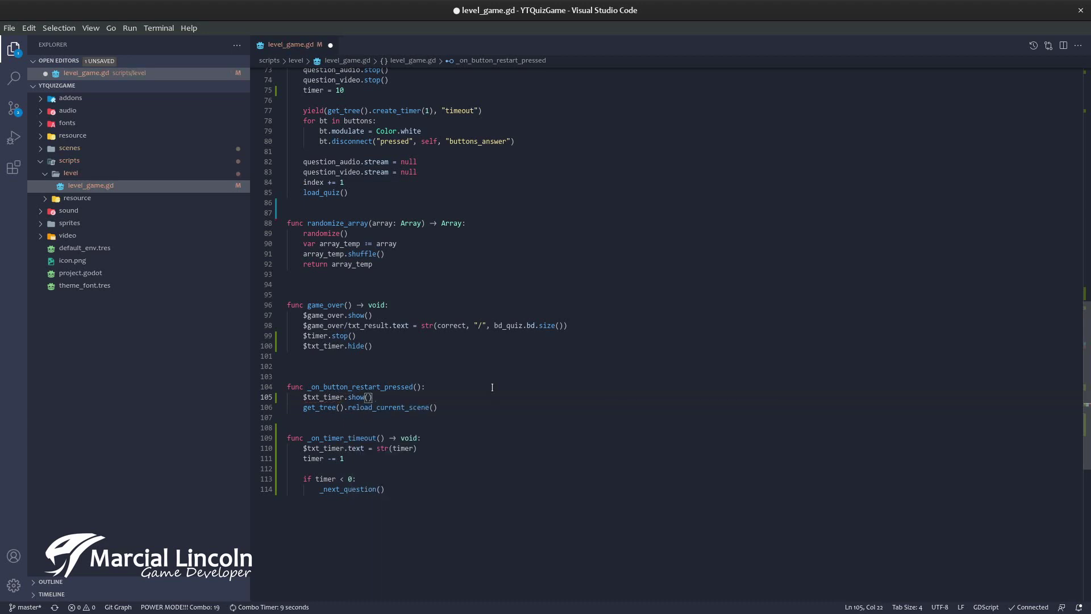
key("ctrl+s")
key("alt+Tab")
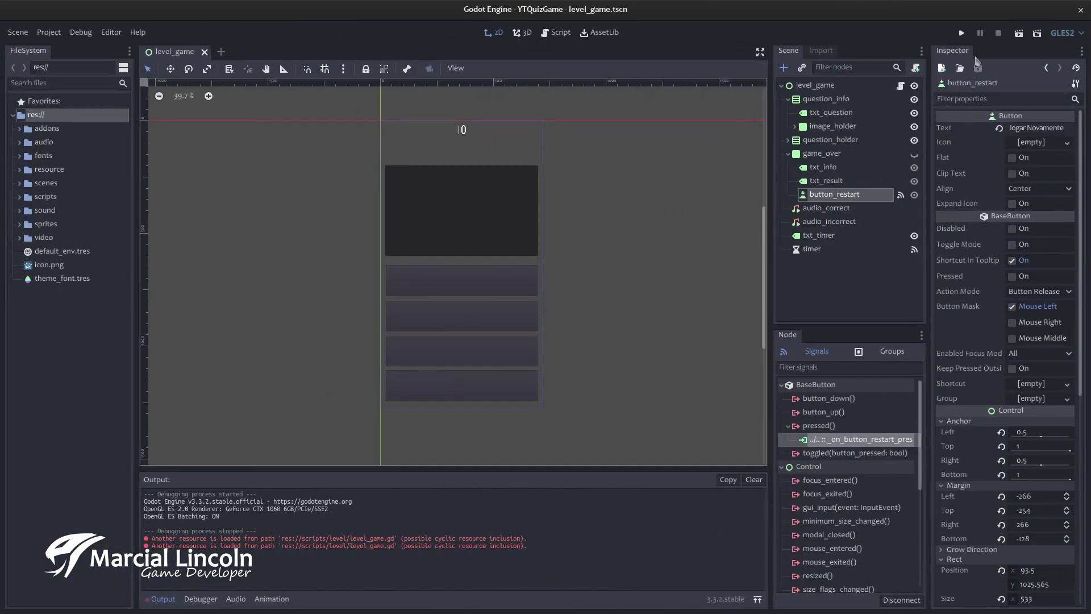
Run the quiz scene, answer Gatinhos and Lobo, then choose Jogar Novamente on the game-over screen.
left_click(1018, 33)
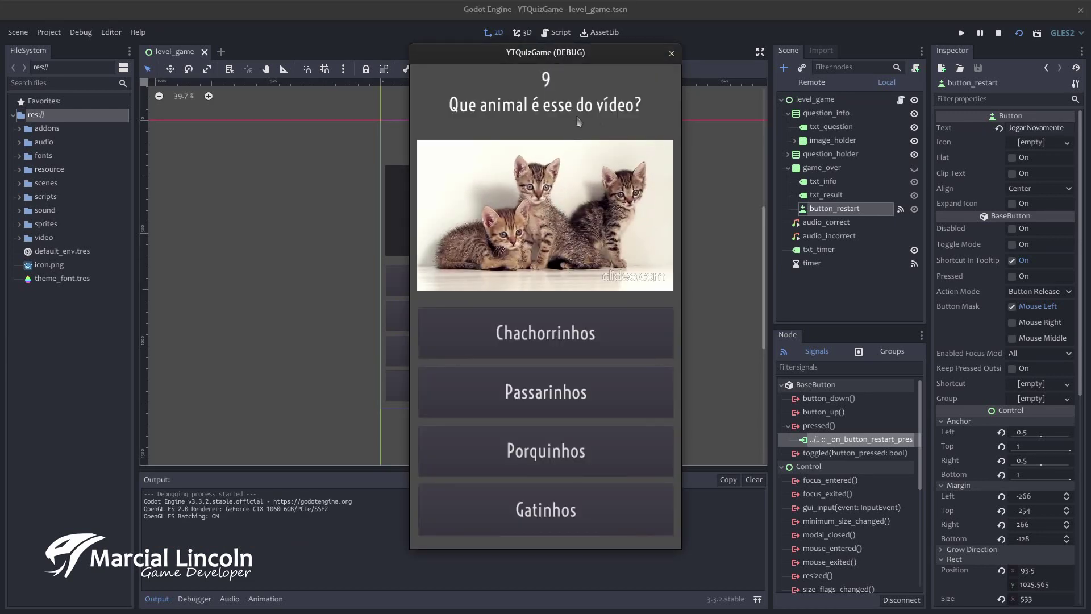
left_click(537, 515)
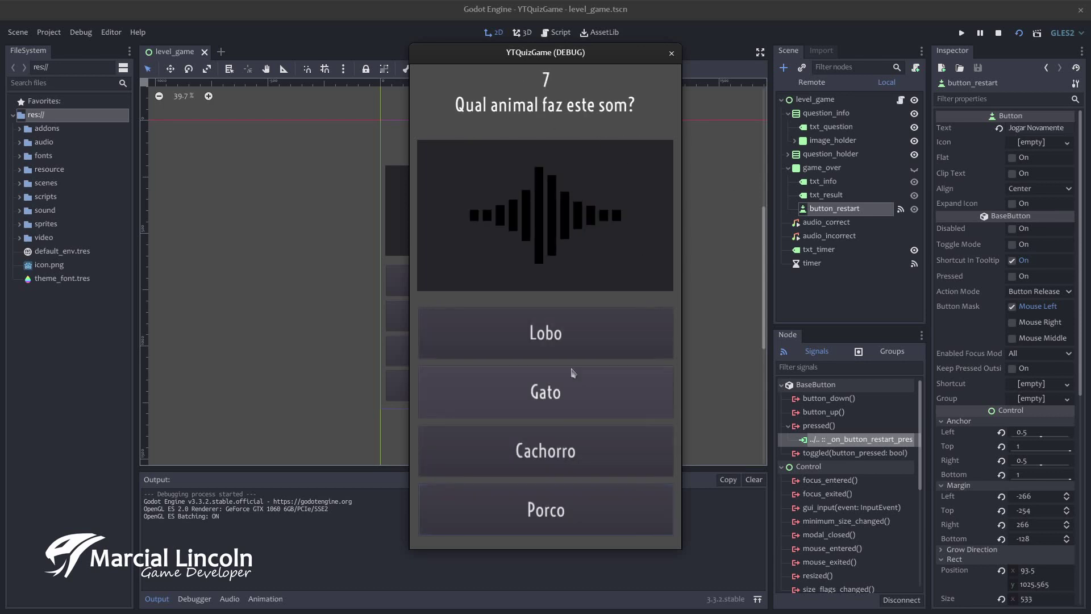
left_click(575, 333)
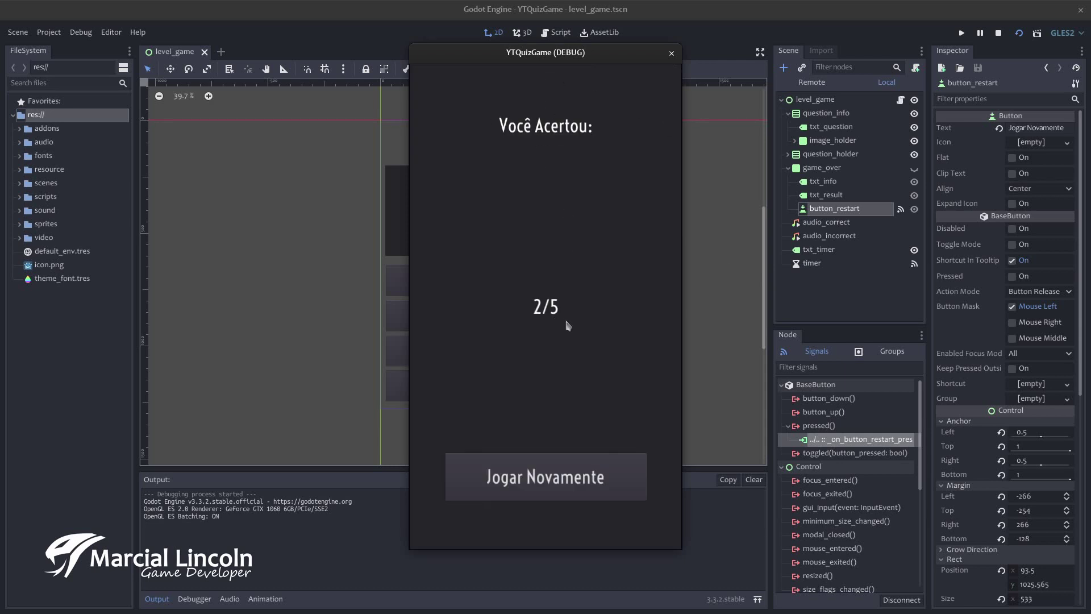
left_click(564, 483)
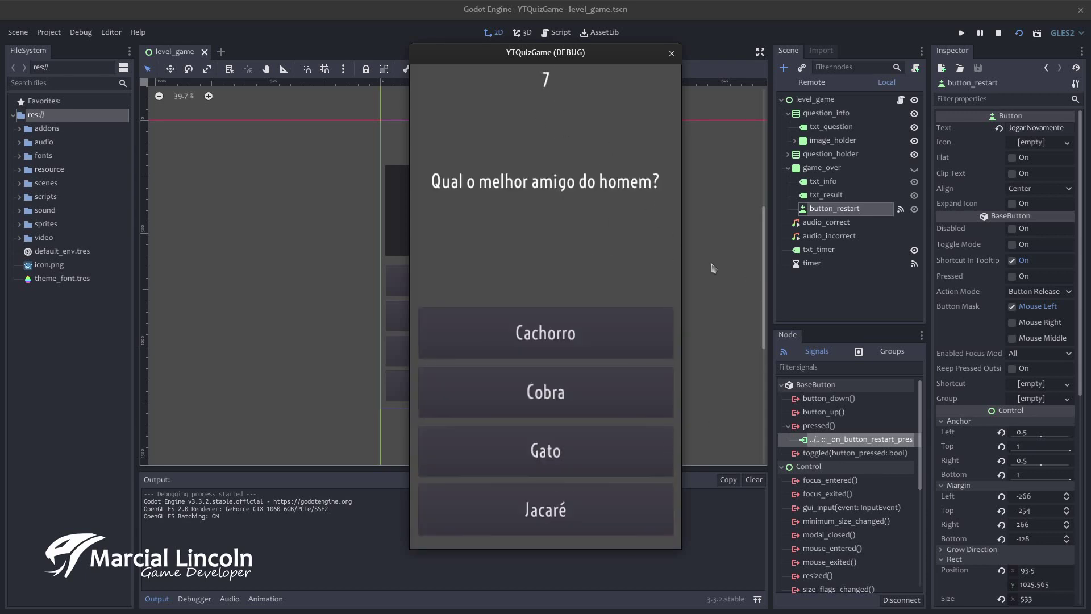
Close the test game and look over level_game.gd in the script editor.
left_click(672, 55)
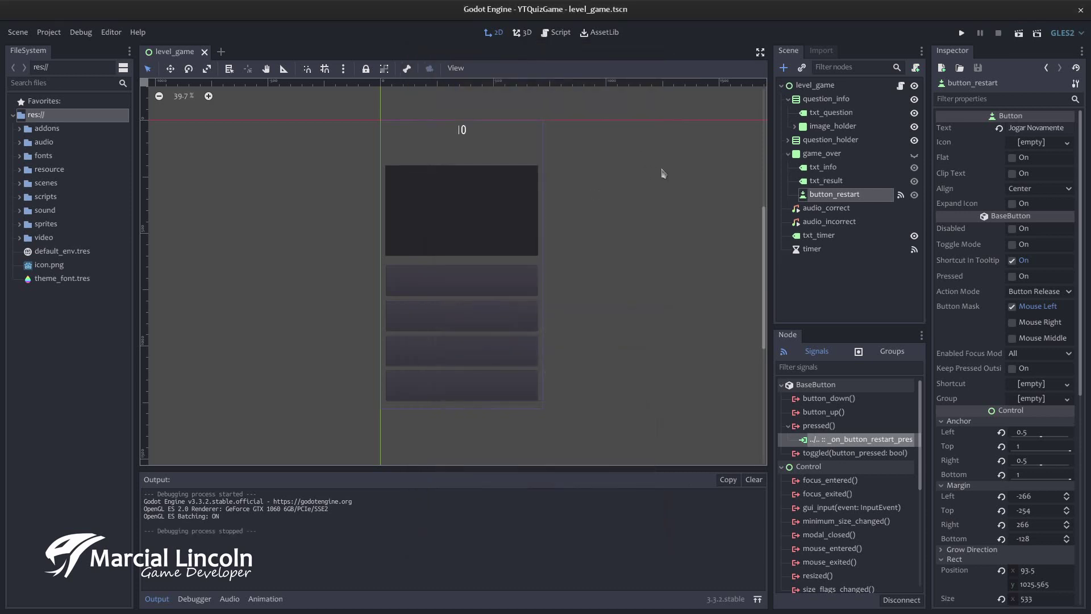
key("alt+Tab")
scroll(557, 268, "up", 5)
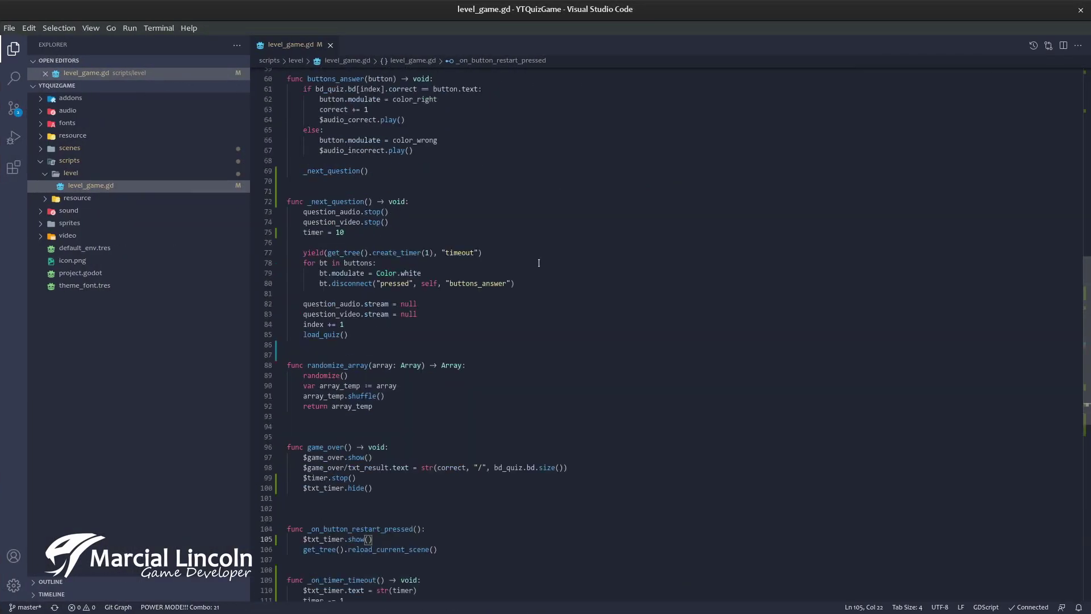
scroll(554, 268, "up", 4)
scroll(551, 267, "up", 6)
scroll(545, 267, "up", 6)
scroll(545, 268, "up", 3)
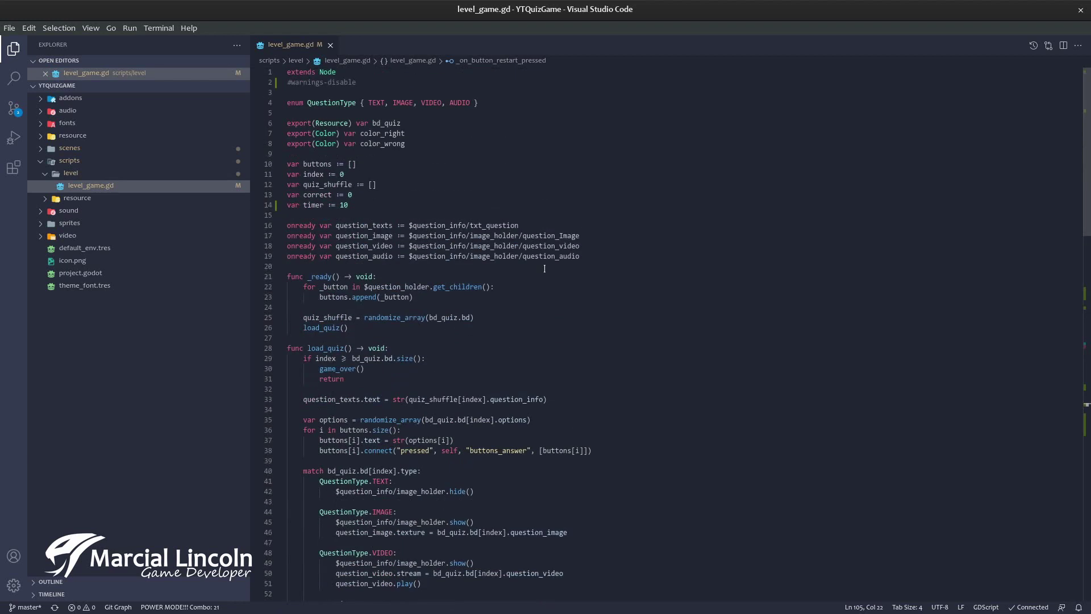
Back in Godot, collapse game_over in the Scene dock and select the timer node.
key("alt+Tab")
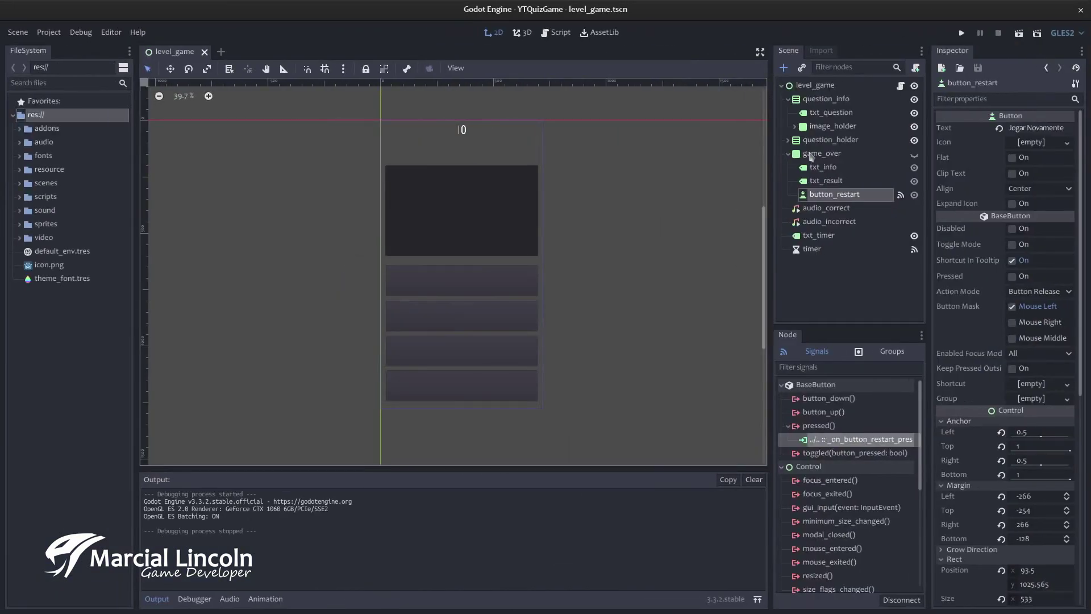
left_click(789, 153)
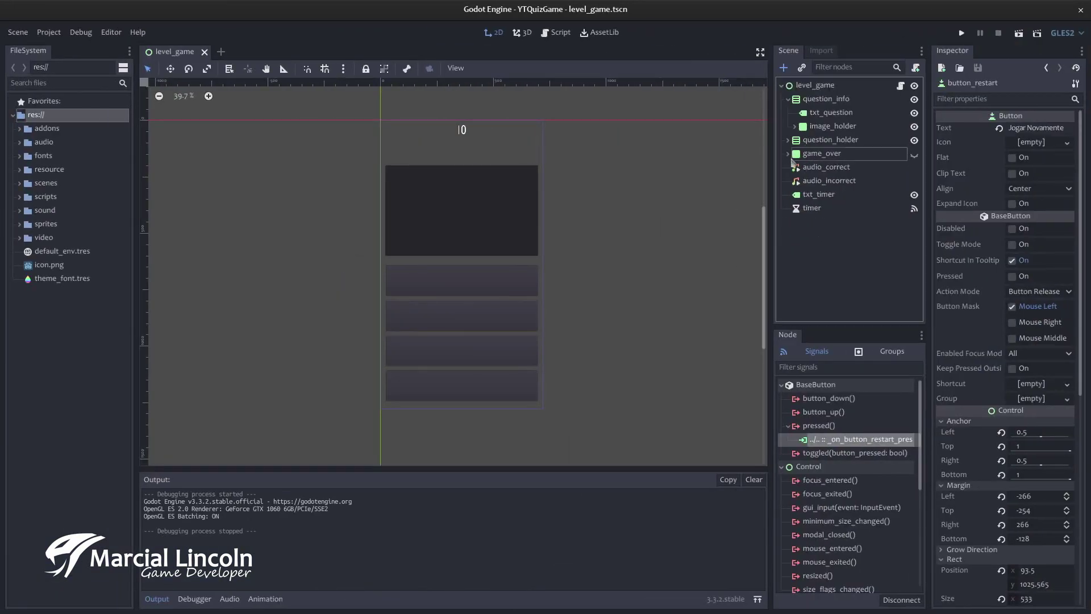
left_click(813, 211)
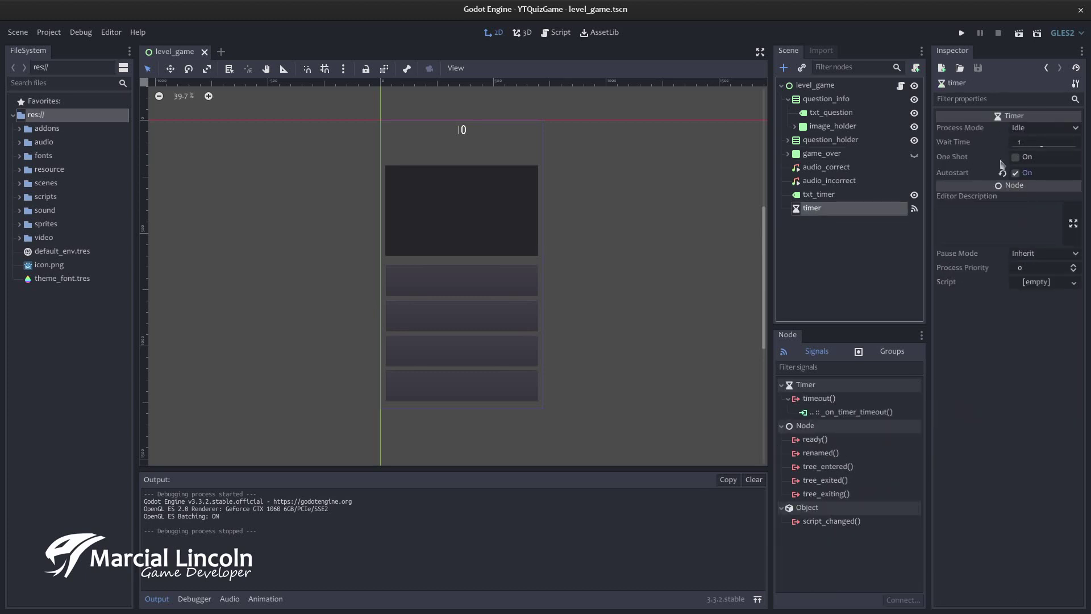
key("alt+Tab")
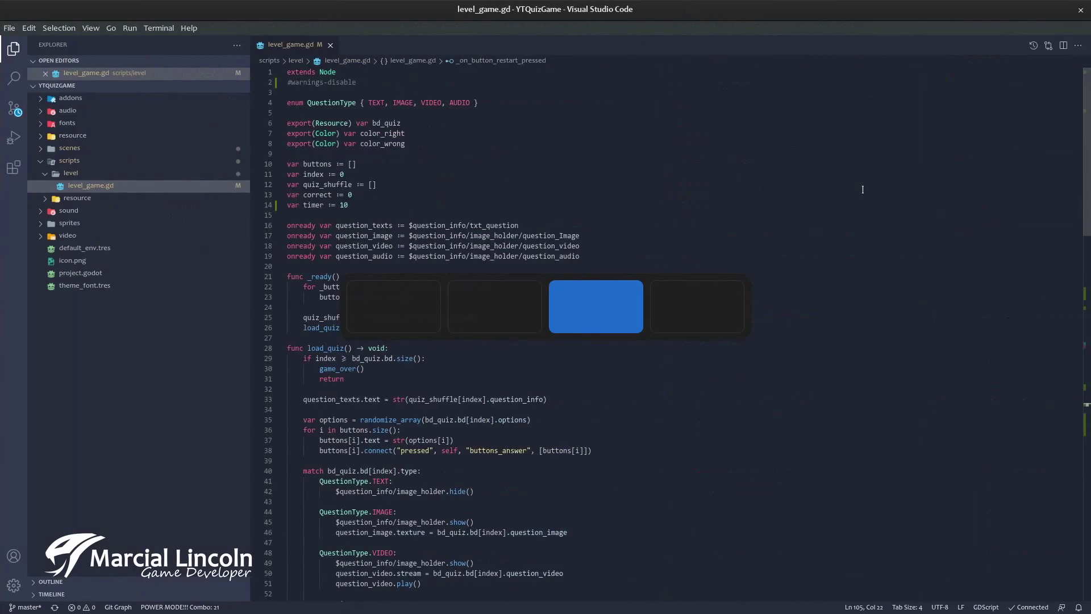
scroll(575, 450, "down", 9)
scroll(512, 455, "down", 9)
scroll(452, 460, "down", 6)
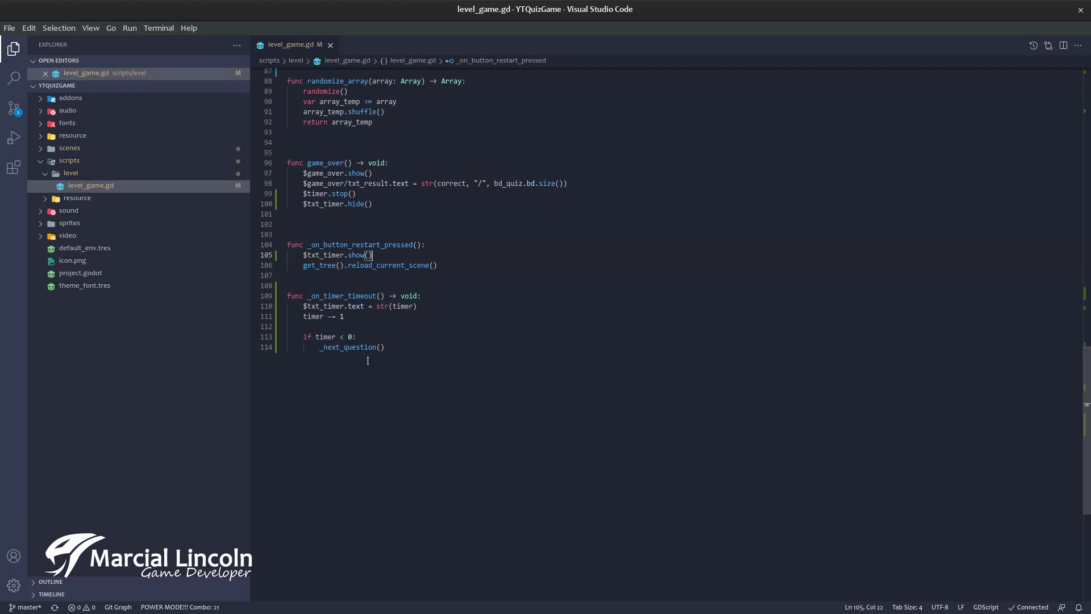
left_click_drag(320, 347, 430, 352)
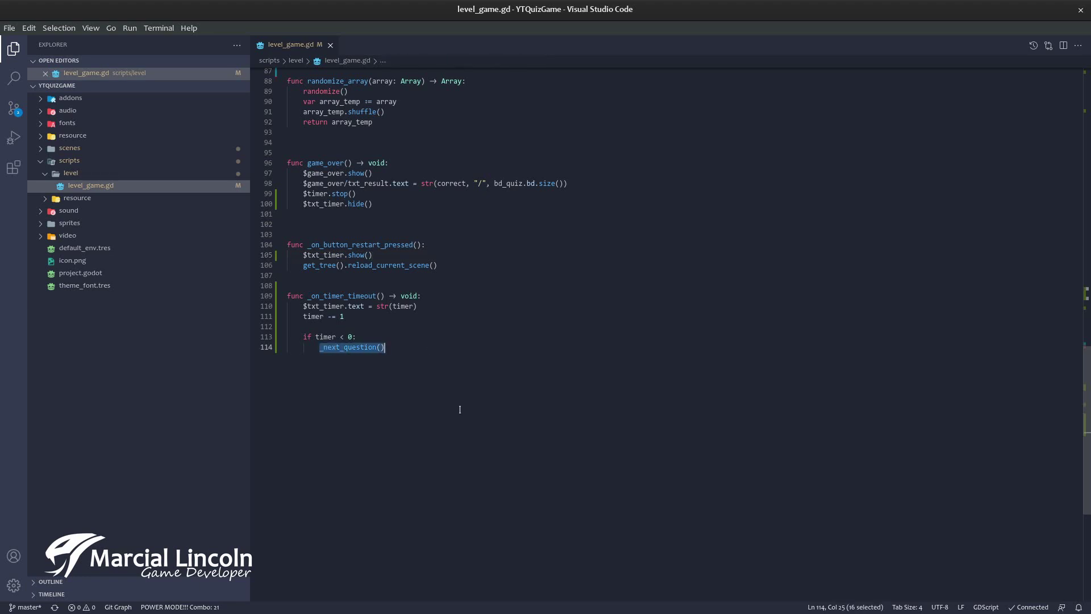
key("ctrl+z")
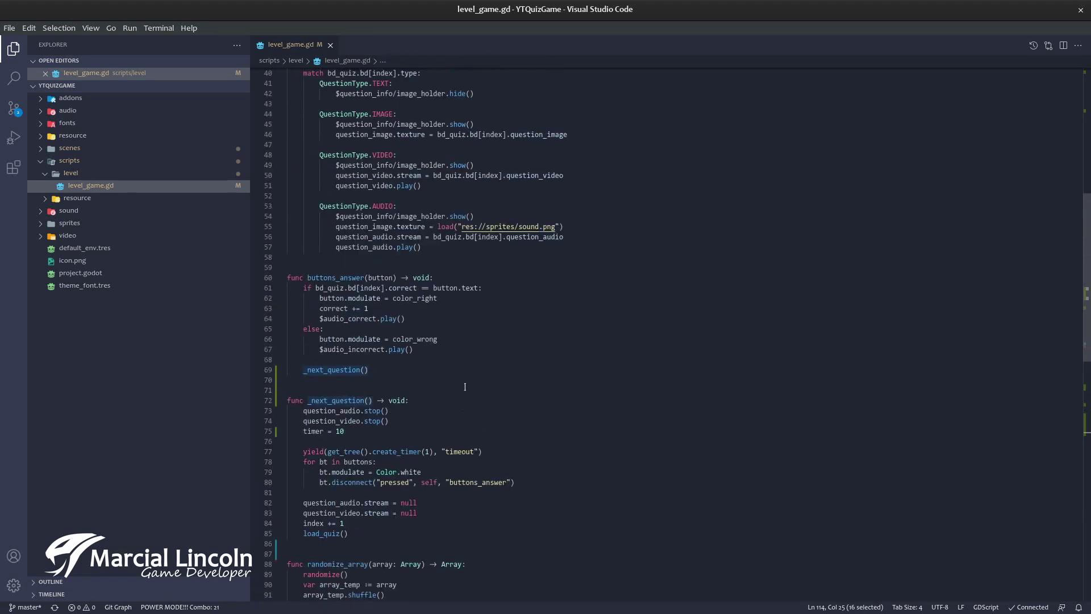
key("ctrl+z")
left_click_drag(304, 410, 347, 534)
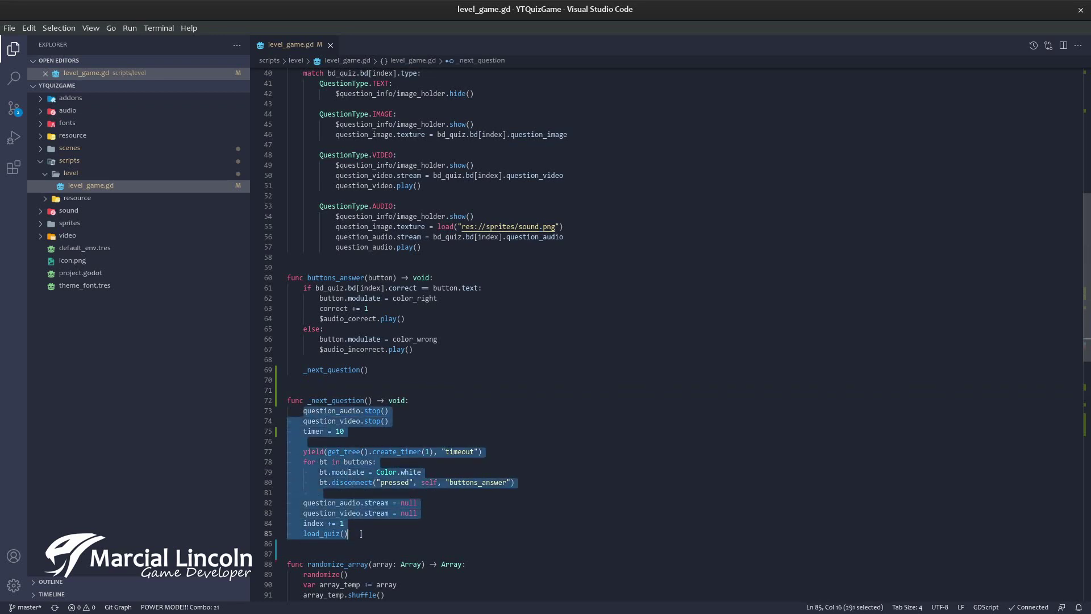
left_click(318, 379)
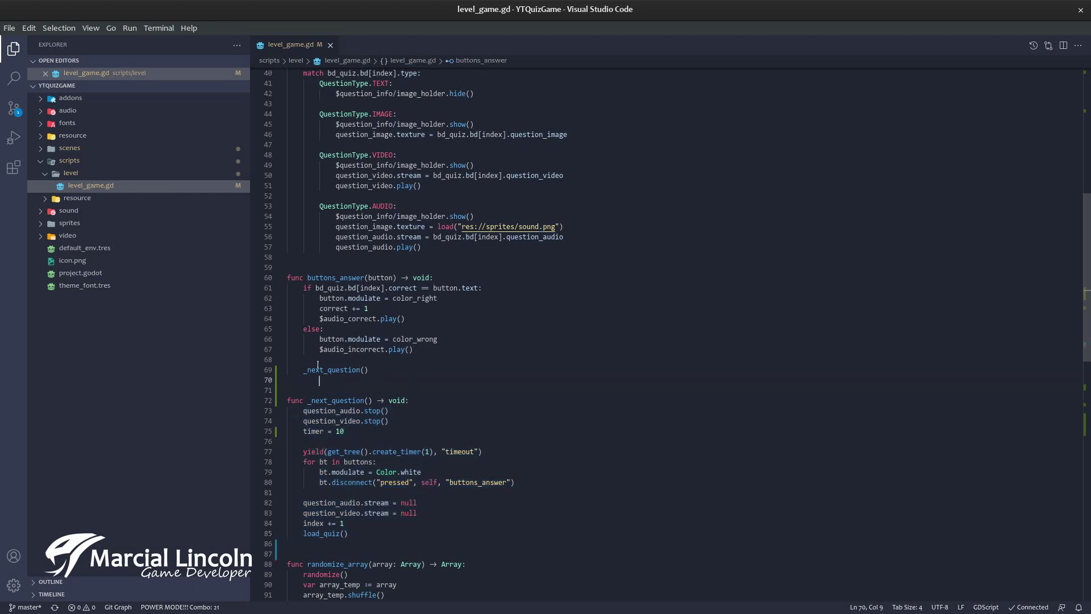
mouse_move(351, 369)
left_click_drag(304, 370, 369, 370)
scroll(406, 290, "down", 2)
scroll(406, 290, "down", 2)
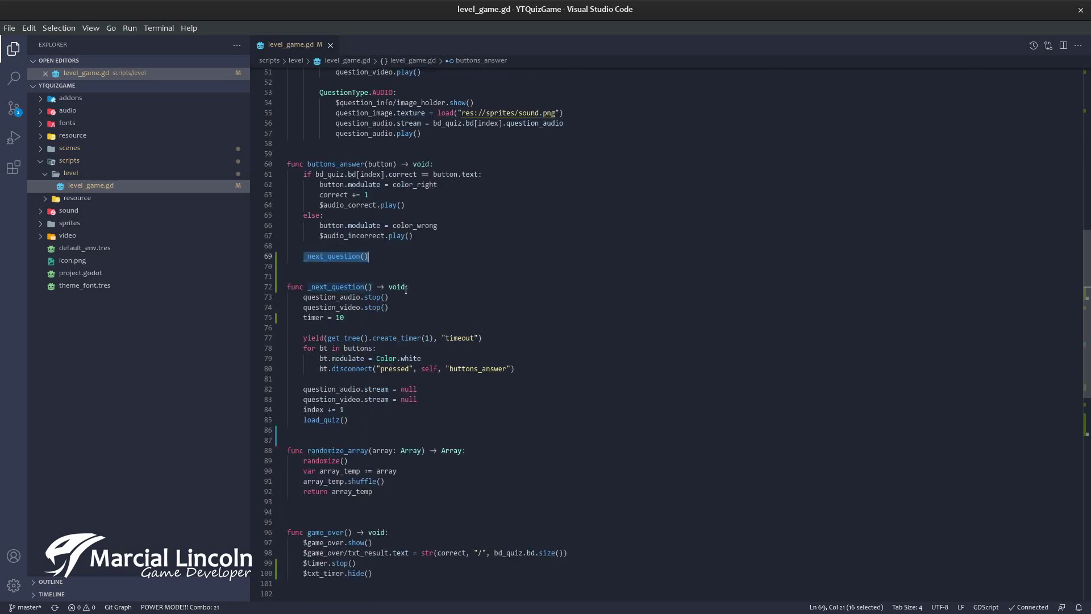
left_click(406, 288)
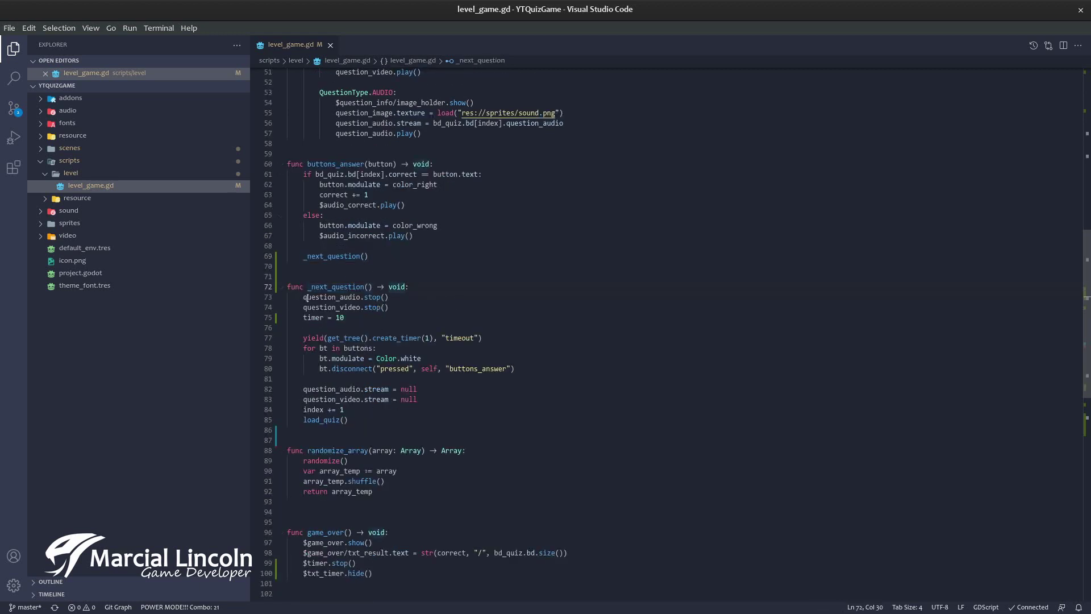
left_click_drag(303, 297, 453, 296)
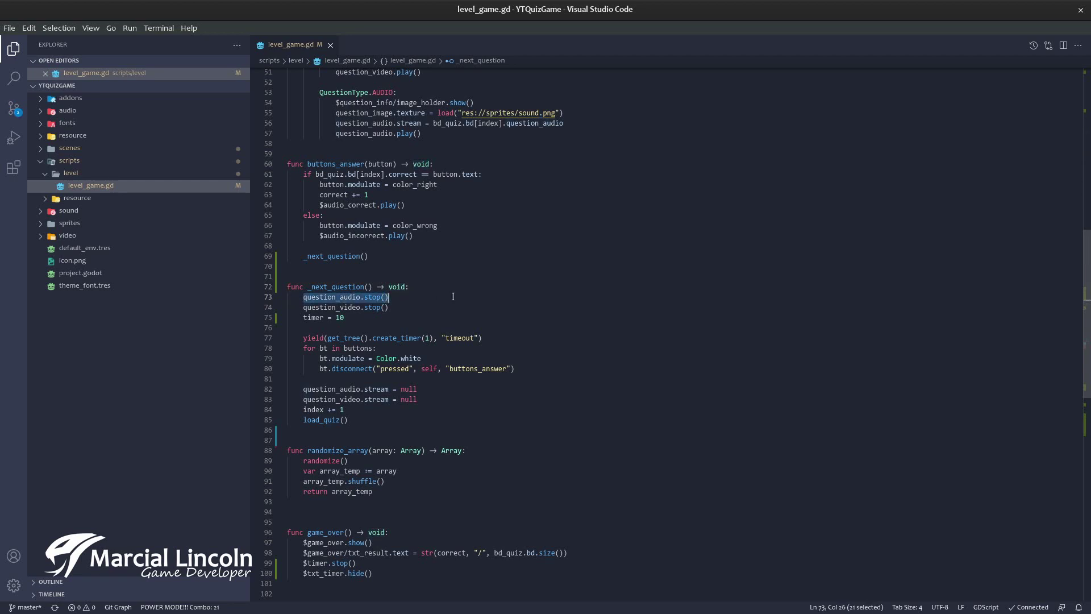
left_click_drag(304, 308, 390, 308)
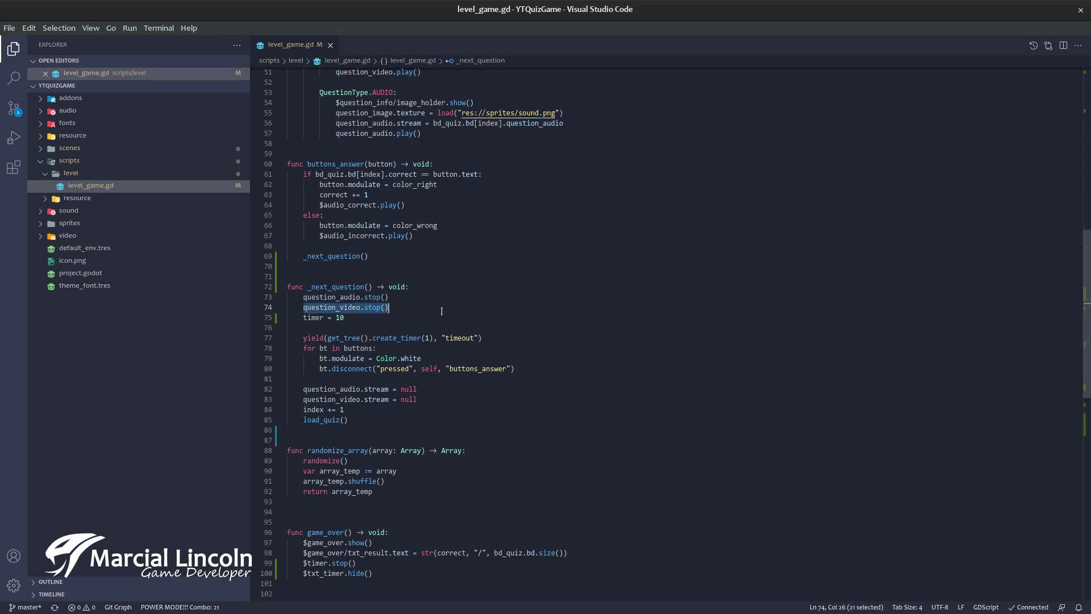
left_click_drag(304, 318, 388, 318)
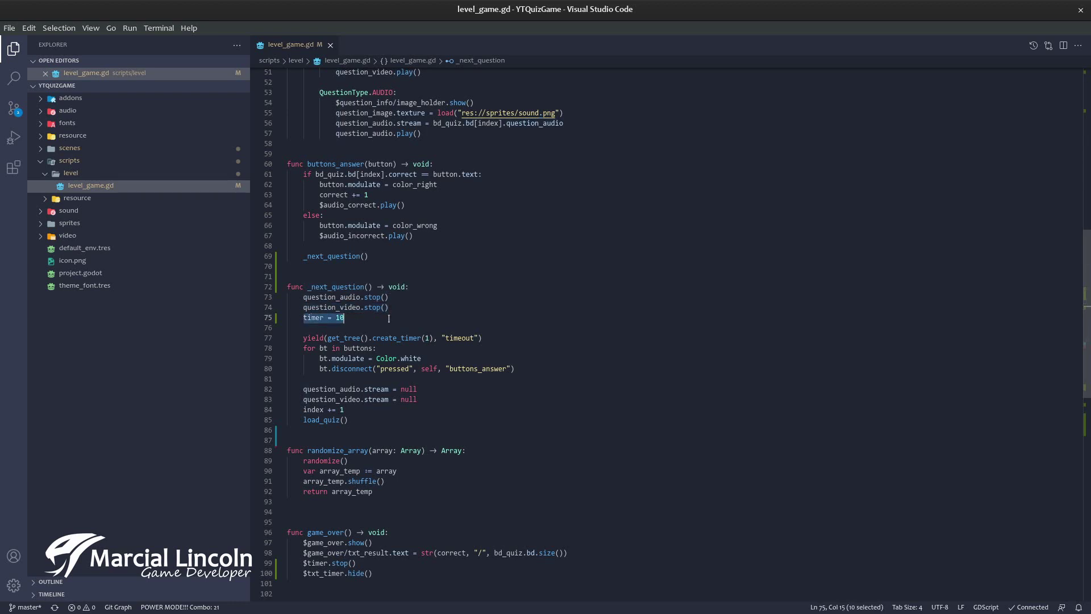
left_click(389, 319)
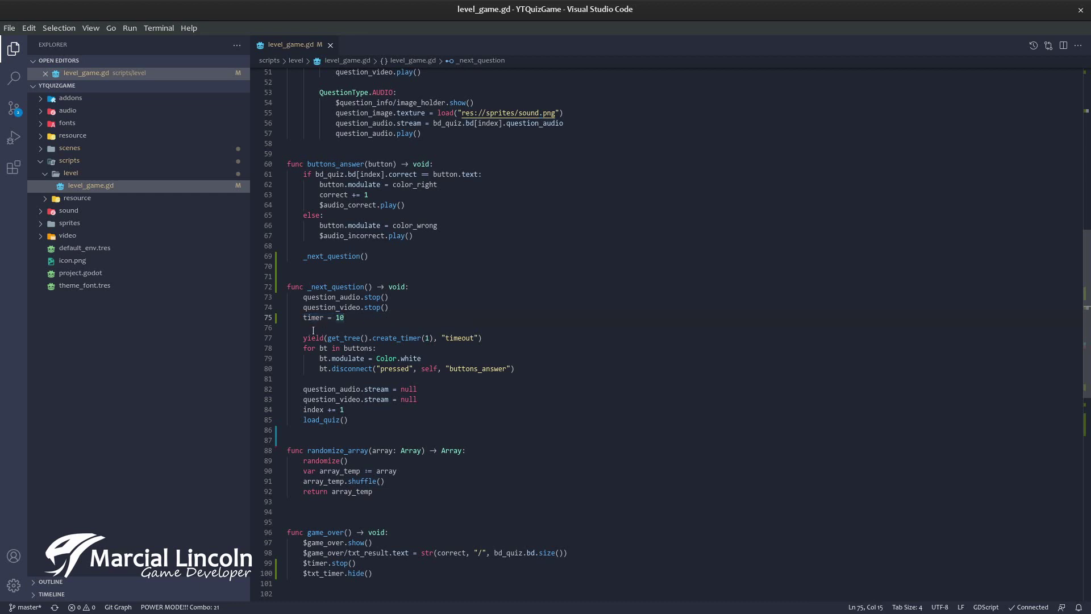
left_click_drag(304, 338, 482, 339)
left_click(483, 338)
left_click_drag(301, 348, 545, 367)
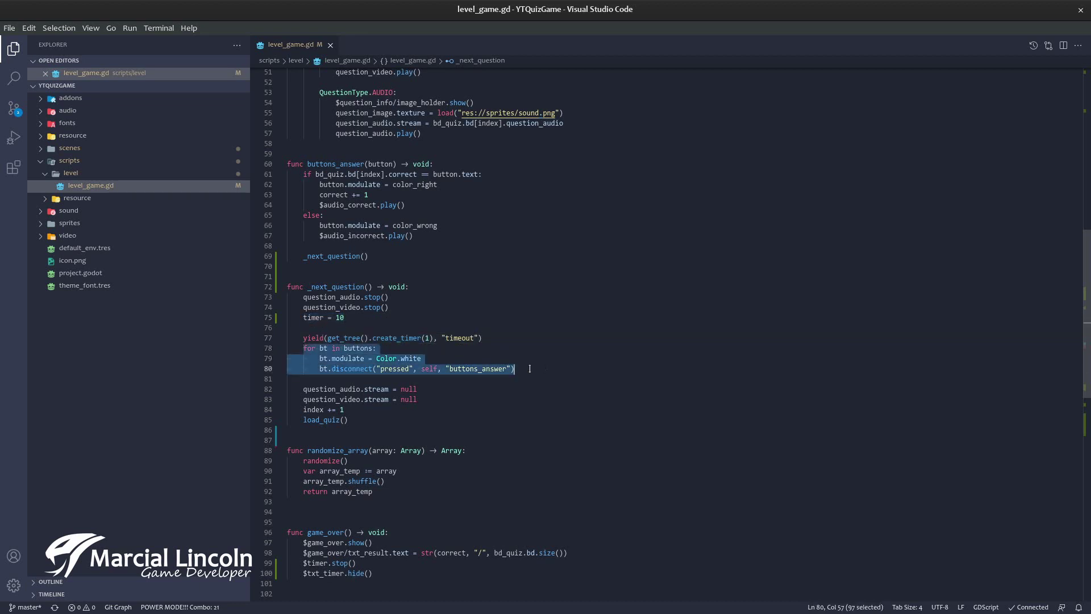
left_click(554, 369)
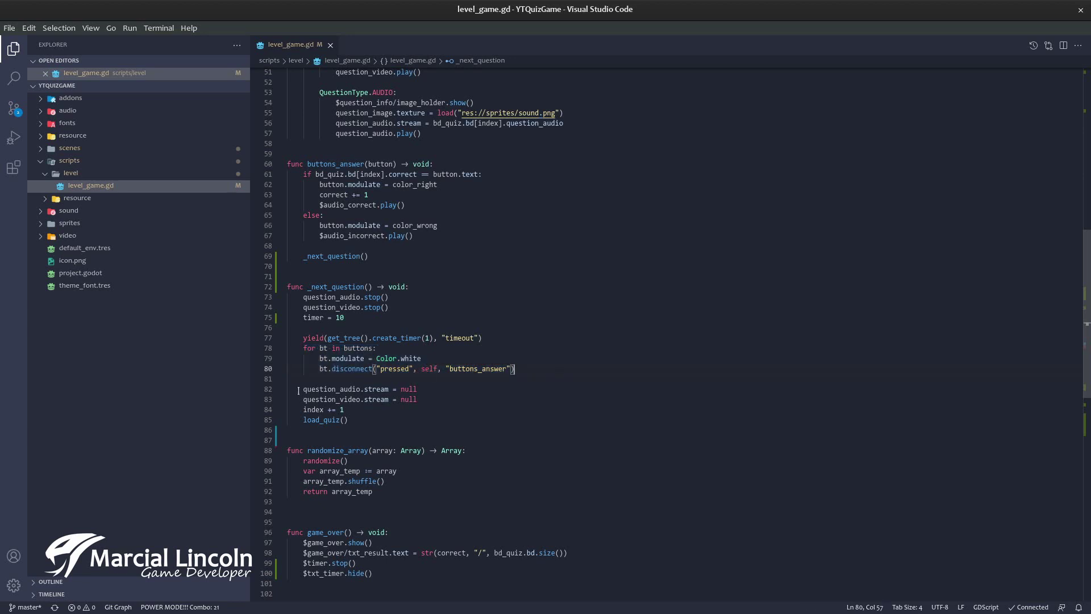
left_click_drag(298, 391, 464, 392)
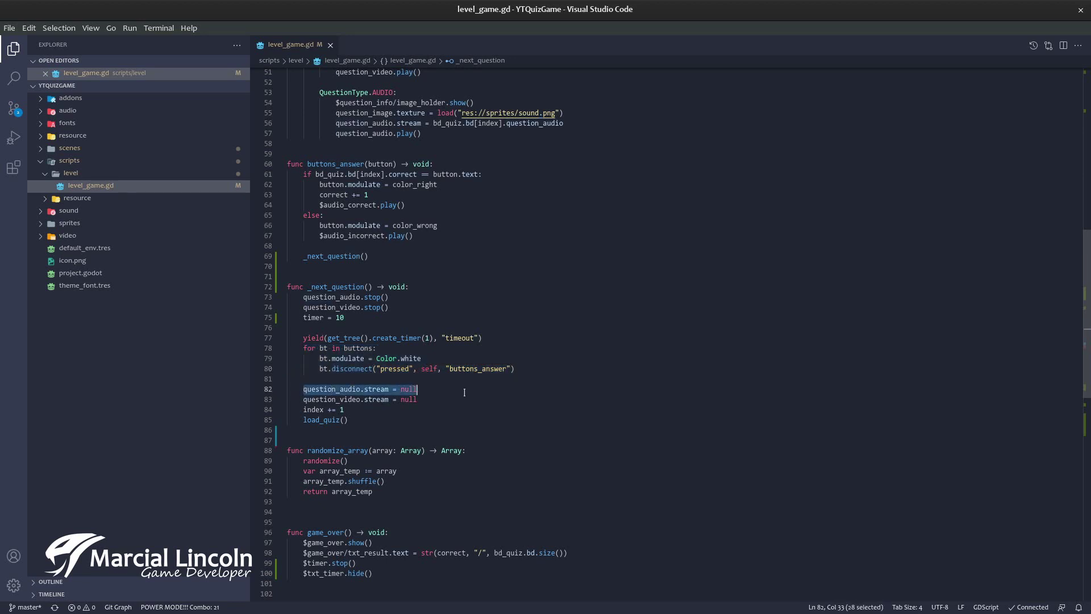
left_click(429, 402)
scroll(357, 366, "down", 2)
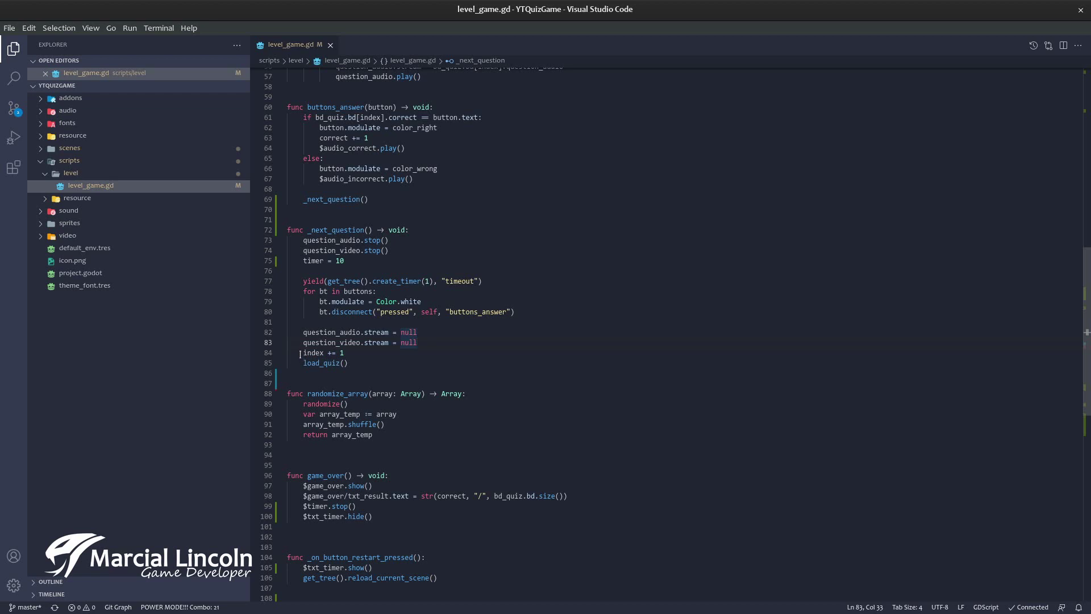
left_click_drag(303, 353, 381, 354)
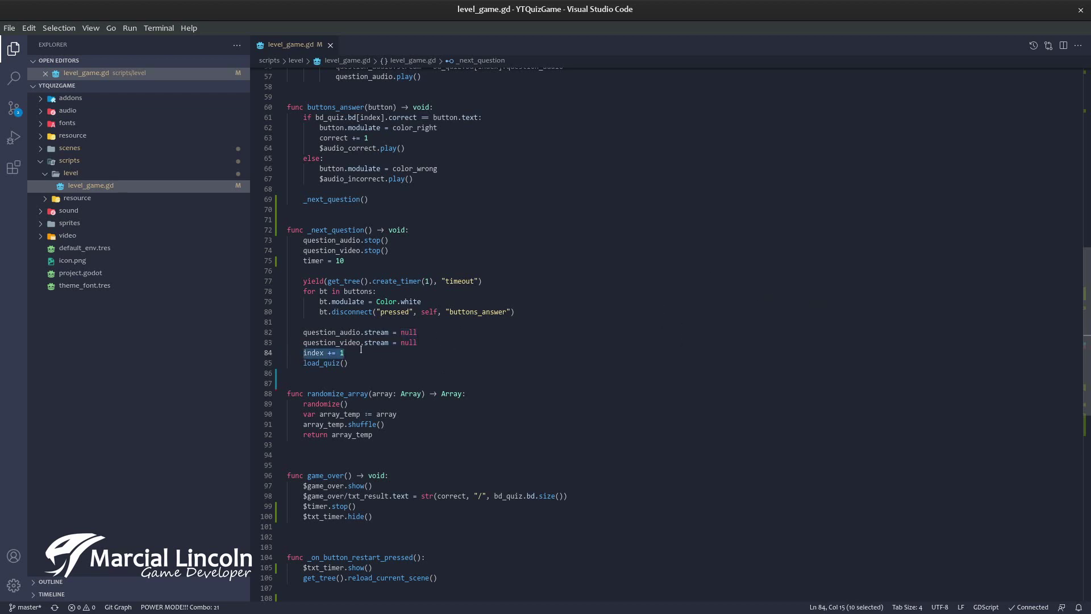
left_click_drag(303, 363, 457, 364)
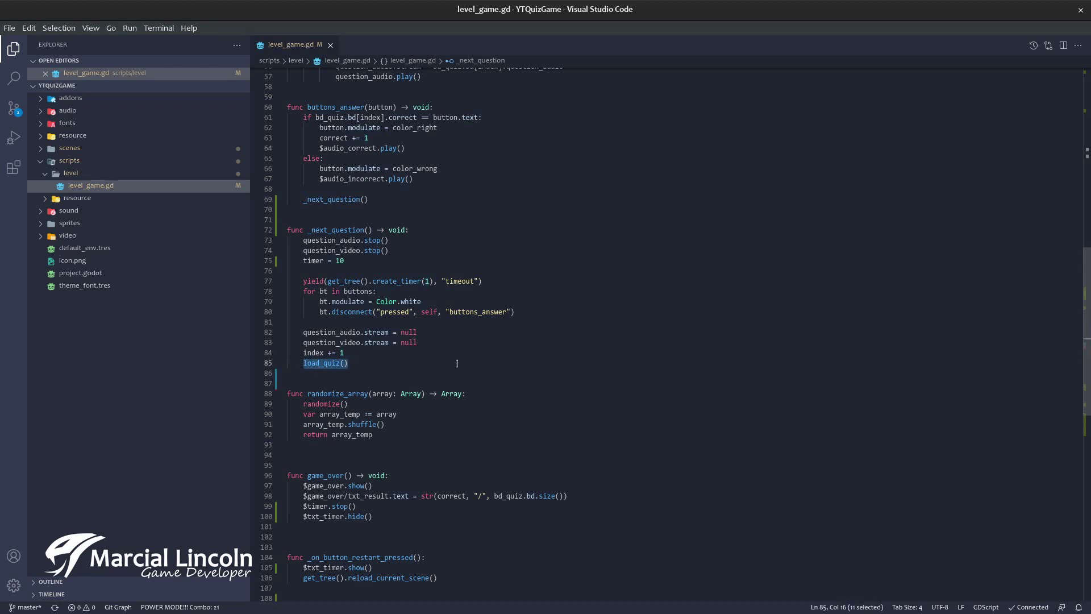
scroll(457, 363, "up", 4)
scroll(431, 284, "up", 7)
scroll(403, 195, "up", 1)
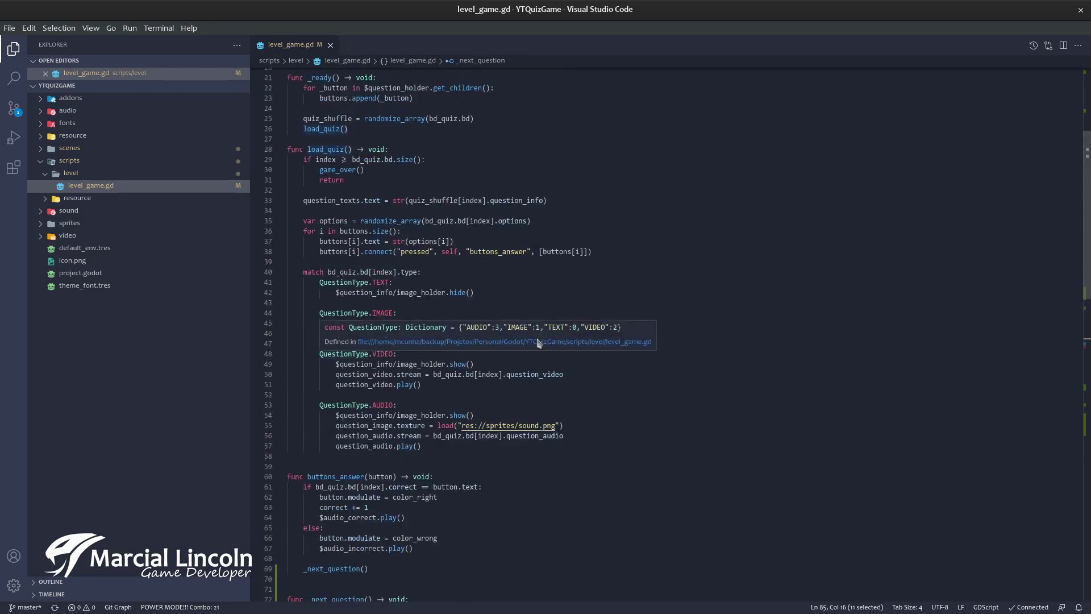
left_click(604, 384)
scroll(568, 358, "down", 5)
Review the timer stop and hide lines, then delete '$txt_timer.show()' from the restart handler.
scroll(531, 333, "down", 8)
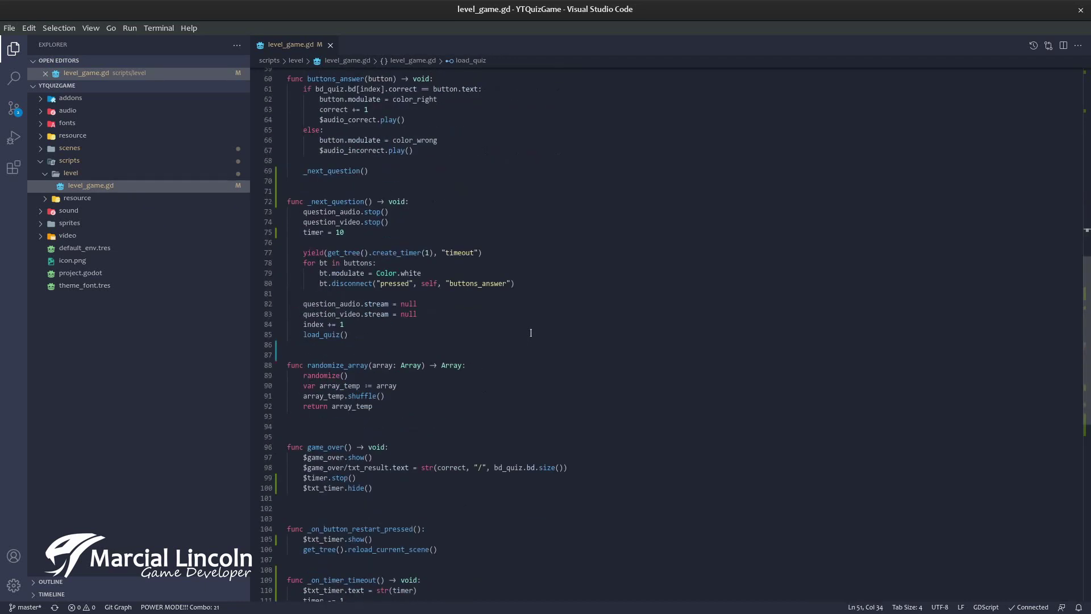
scroll(445, 351, "down", 5)
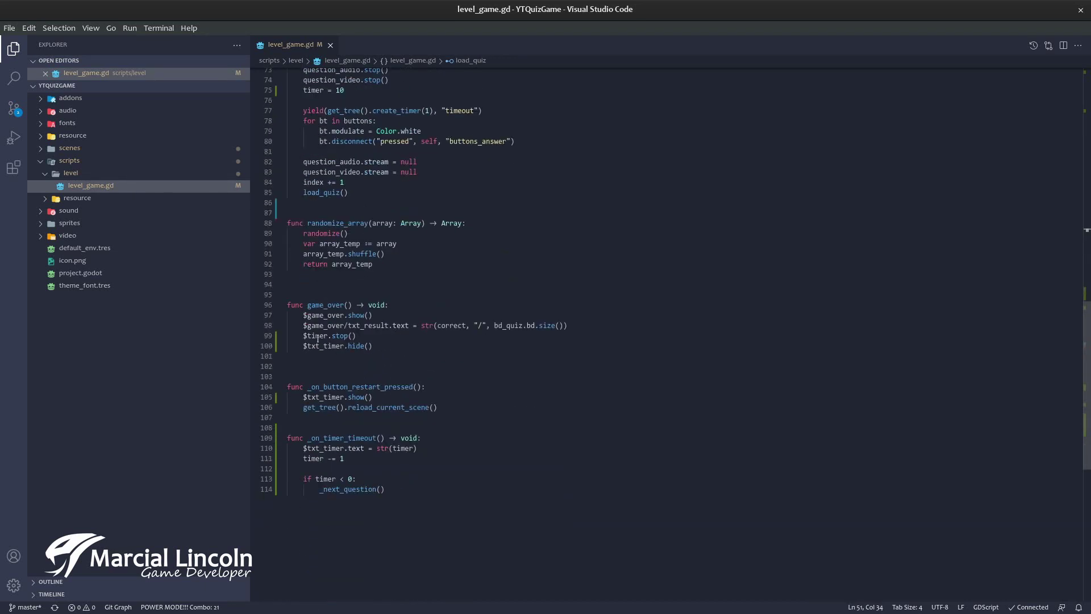
left_click_drag(303, 336, 432, 334)
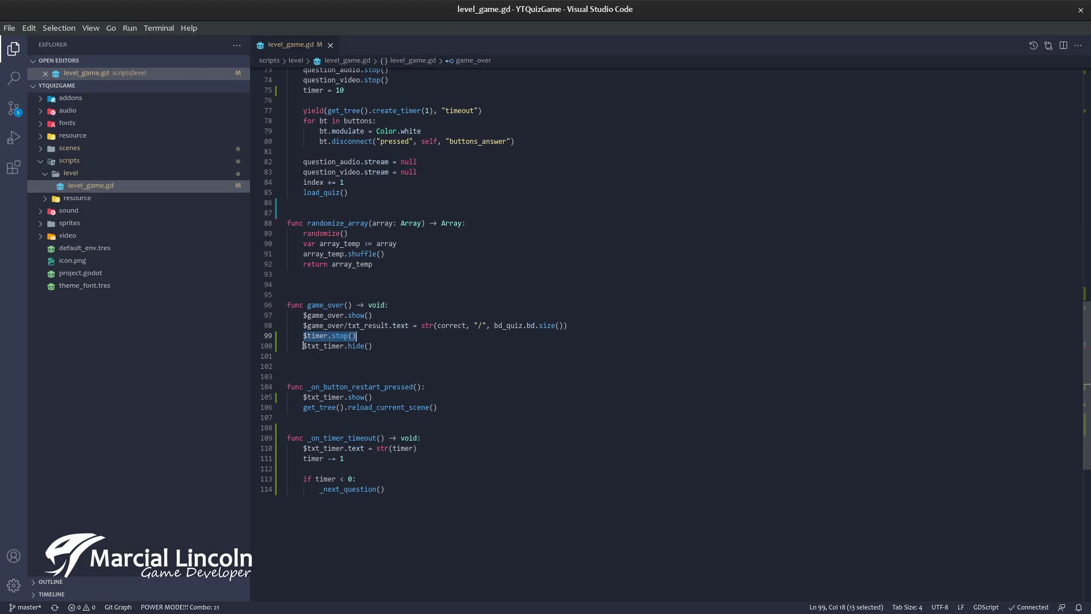
left_click_drag(303, 346, 478, 345)
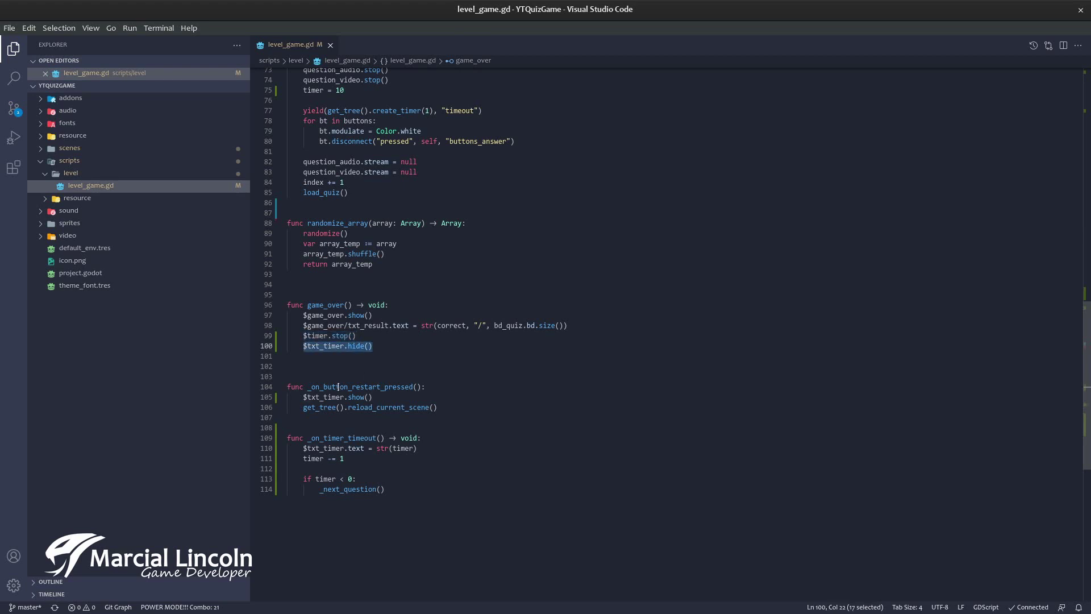
left_click_drag(302, 397, 503, 394)
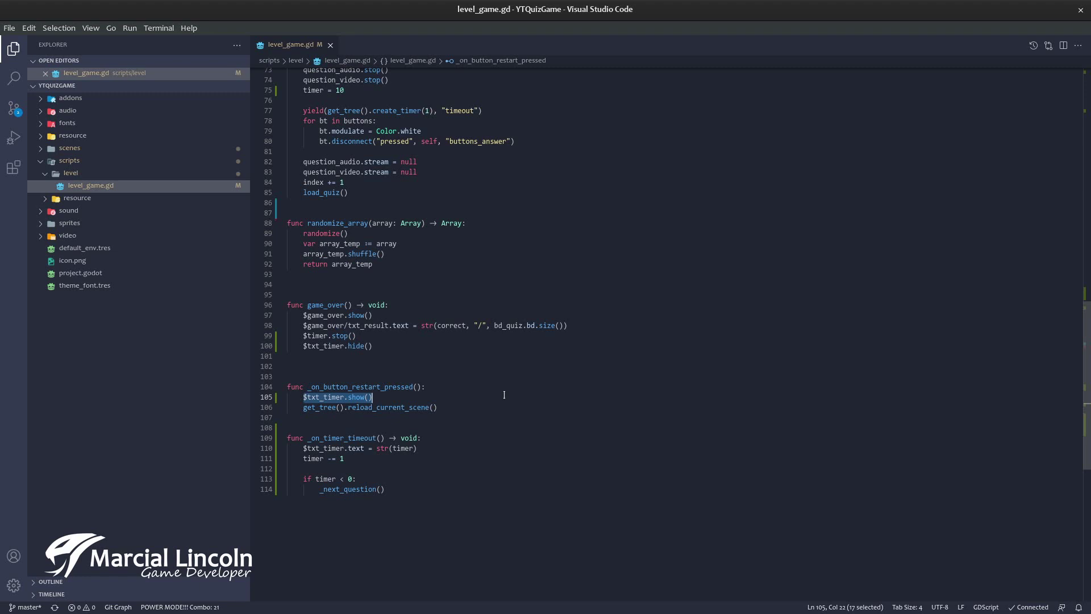
left_click(417, 395)
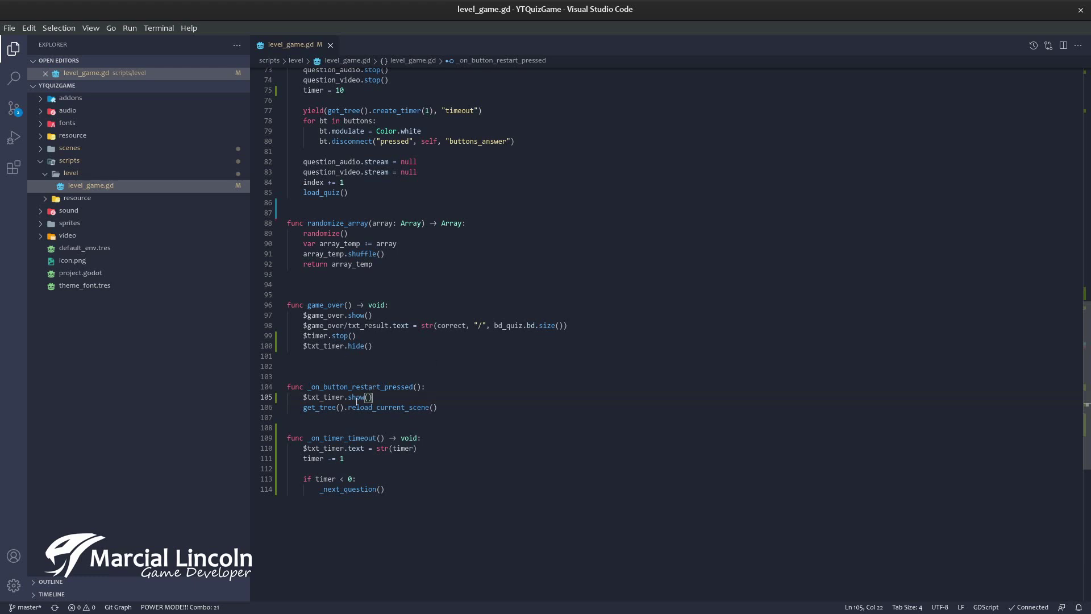
left_click_drag(377, 396, 284, 397)
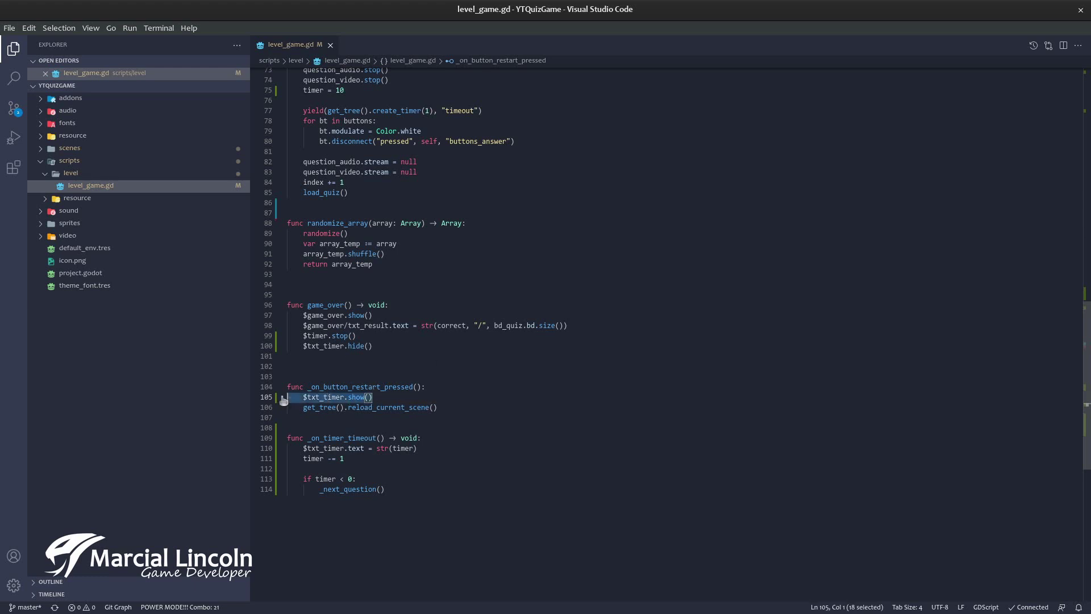
key("BackSpace")
key("BackSpace")
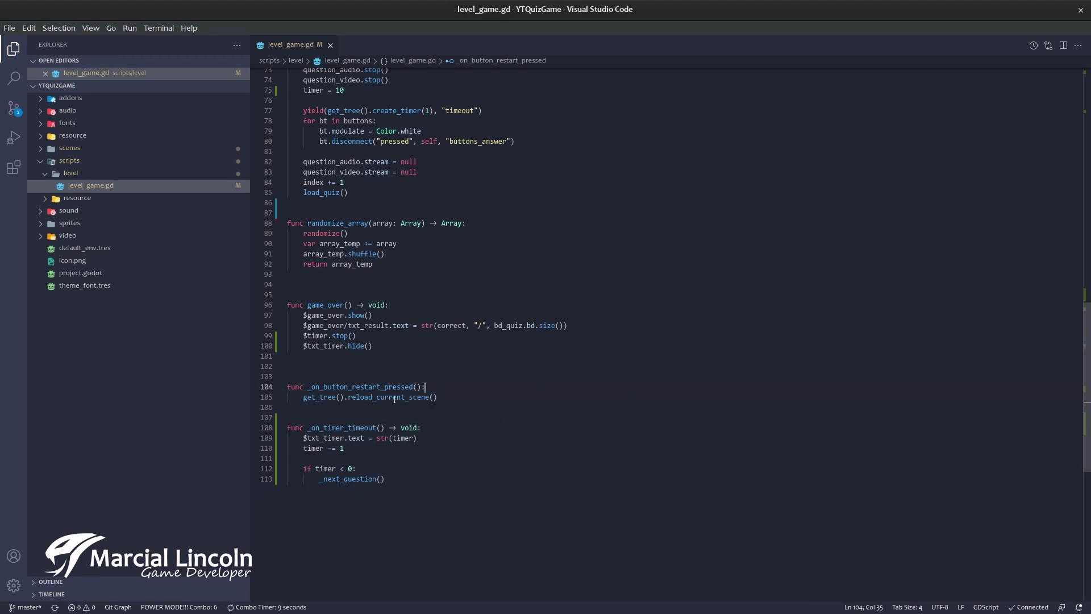
key("alt+Tab")
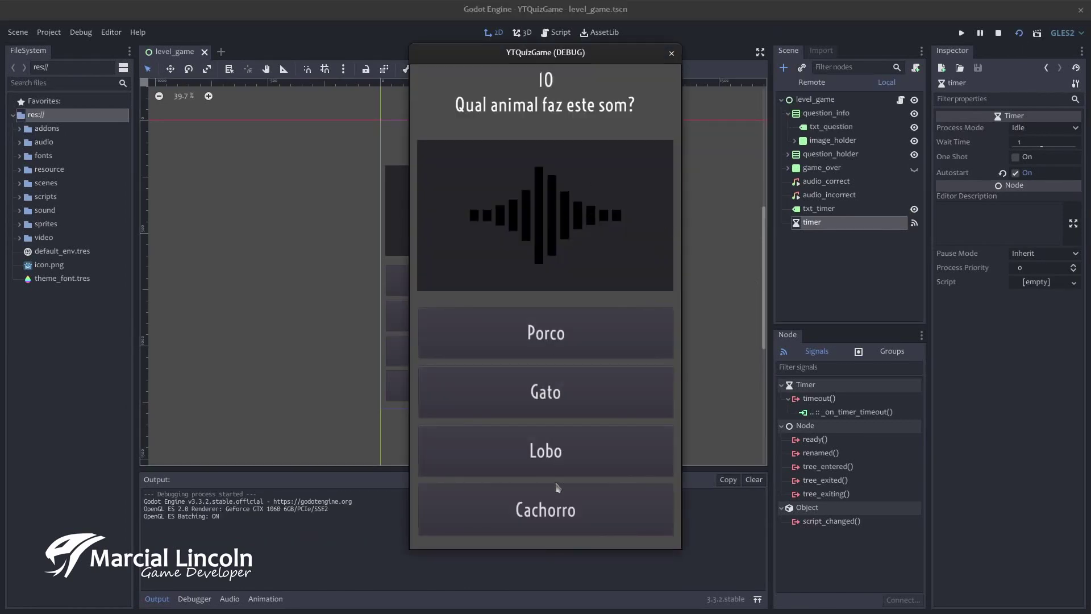
Answer Lobo, Elefante and Gatinhos, restart via Jogar Novamente, then close the game window.
left_click(562, 455)
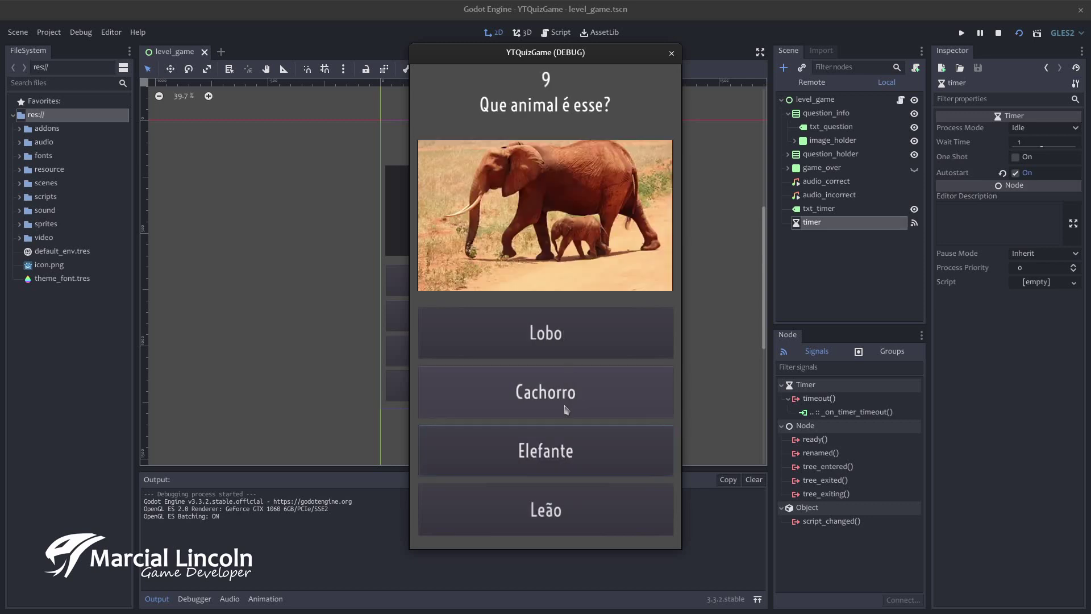
left_click(557, 462)
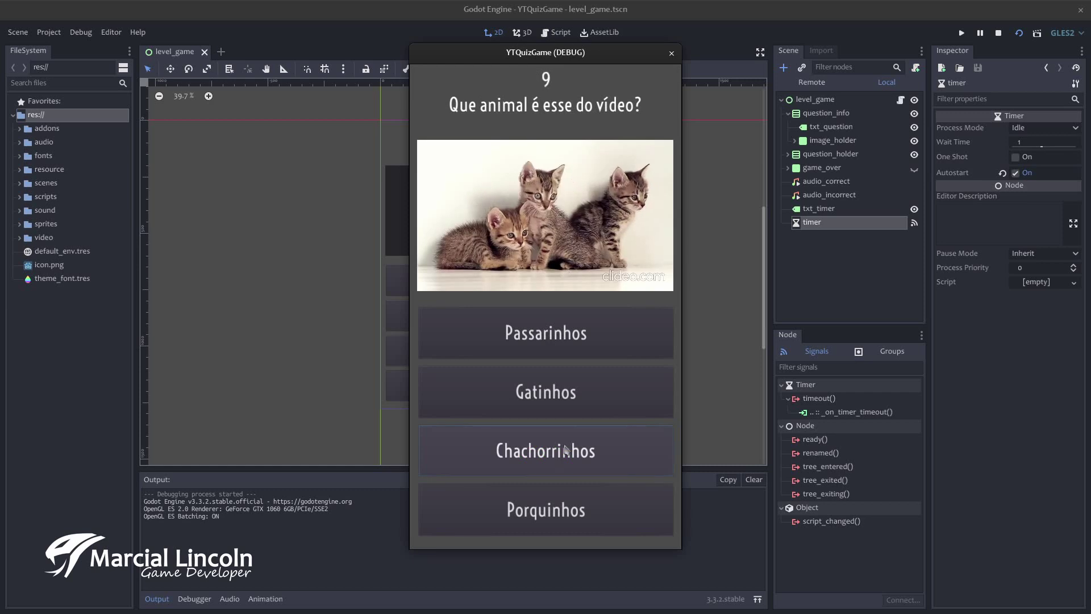
left_click(533, 412)
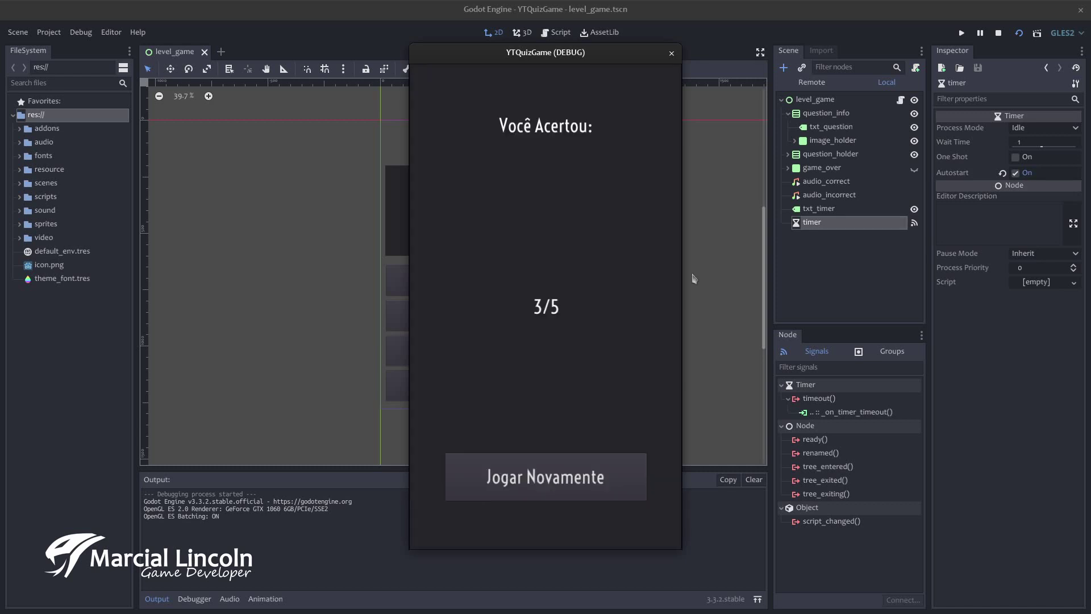
left_click(557, 478)
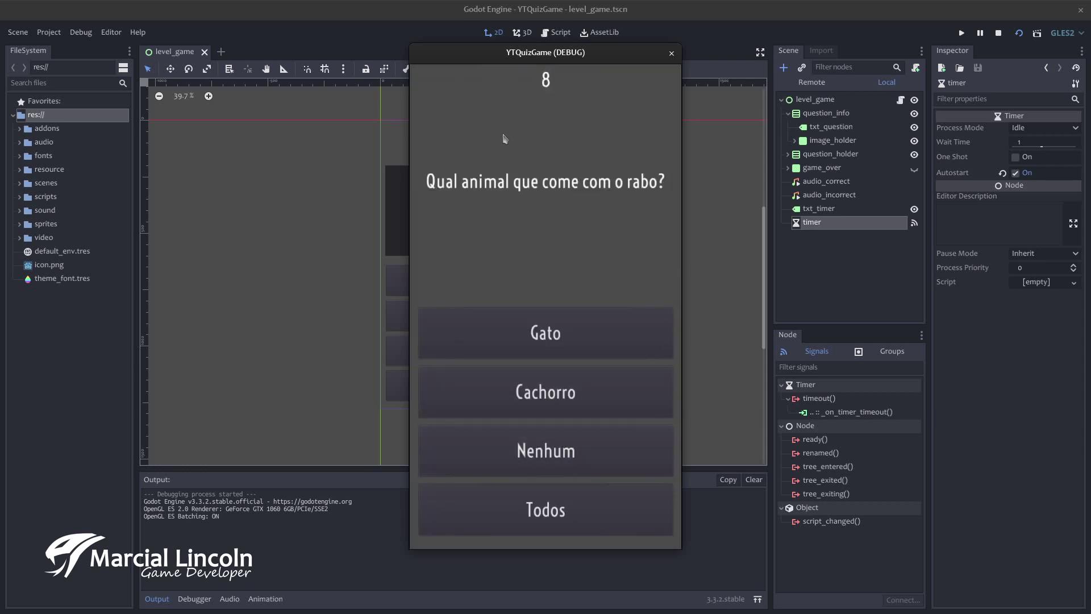
left_click(671, 54)
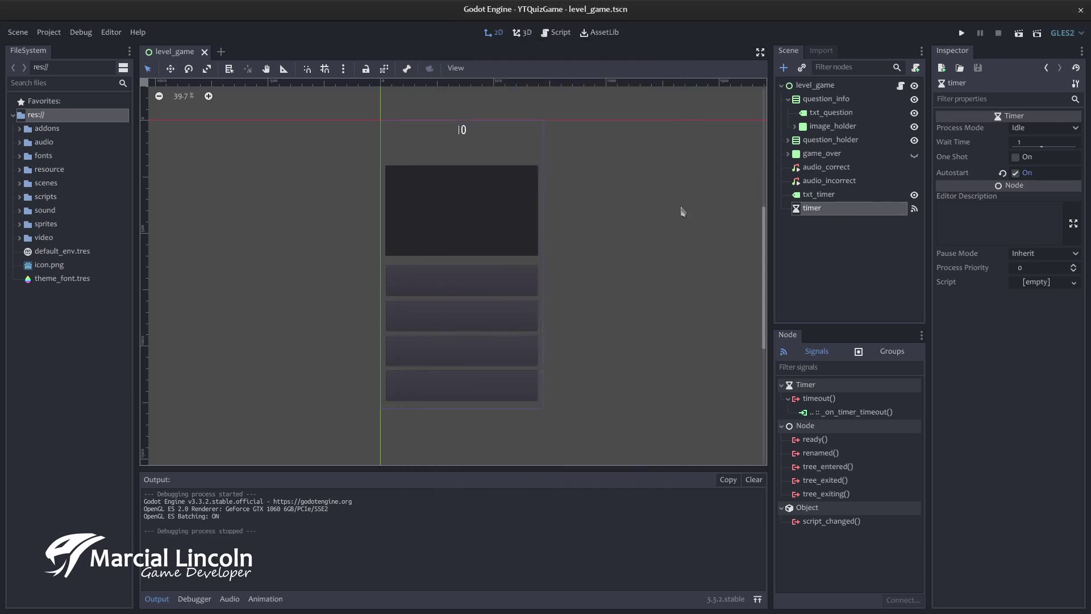